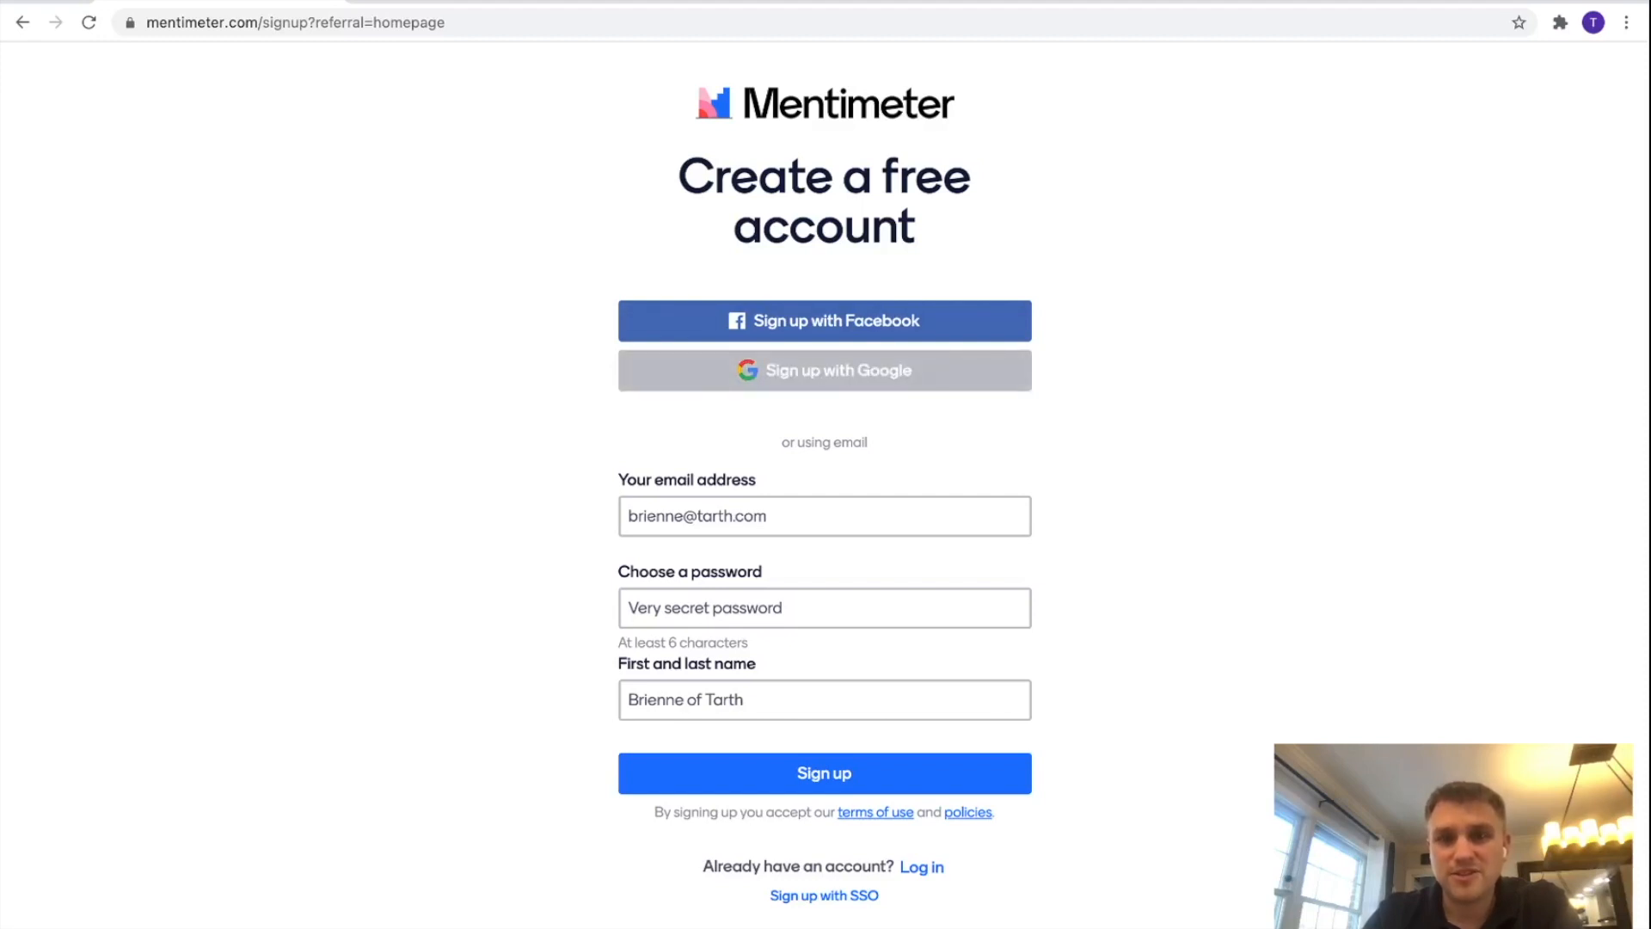
Sign up with Google and save Education as the area of use with Teacher (K12) as the role.
click(825, 371)
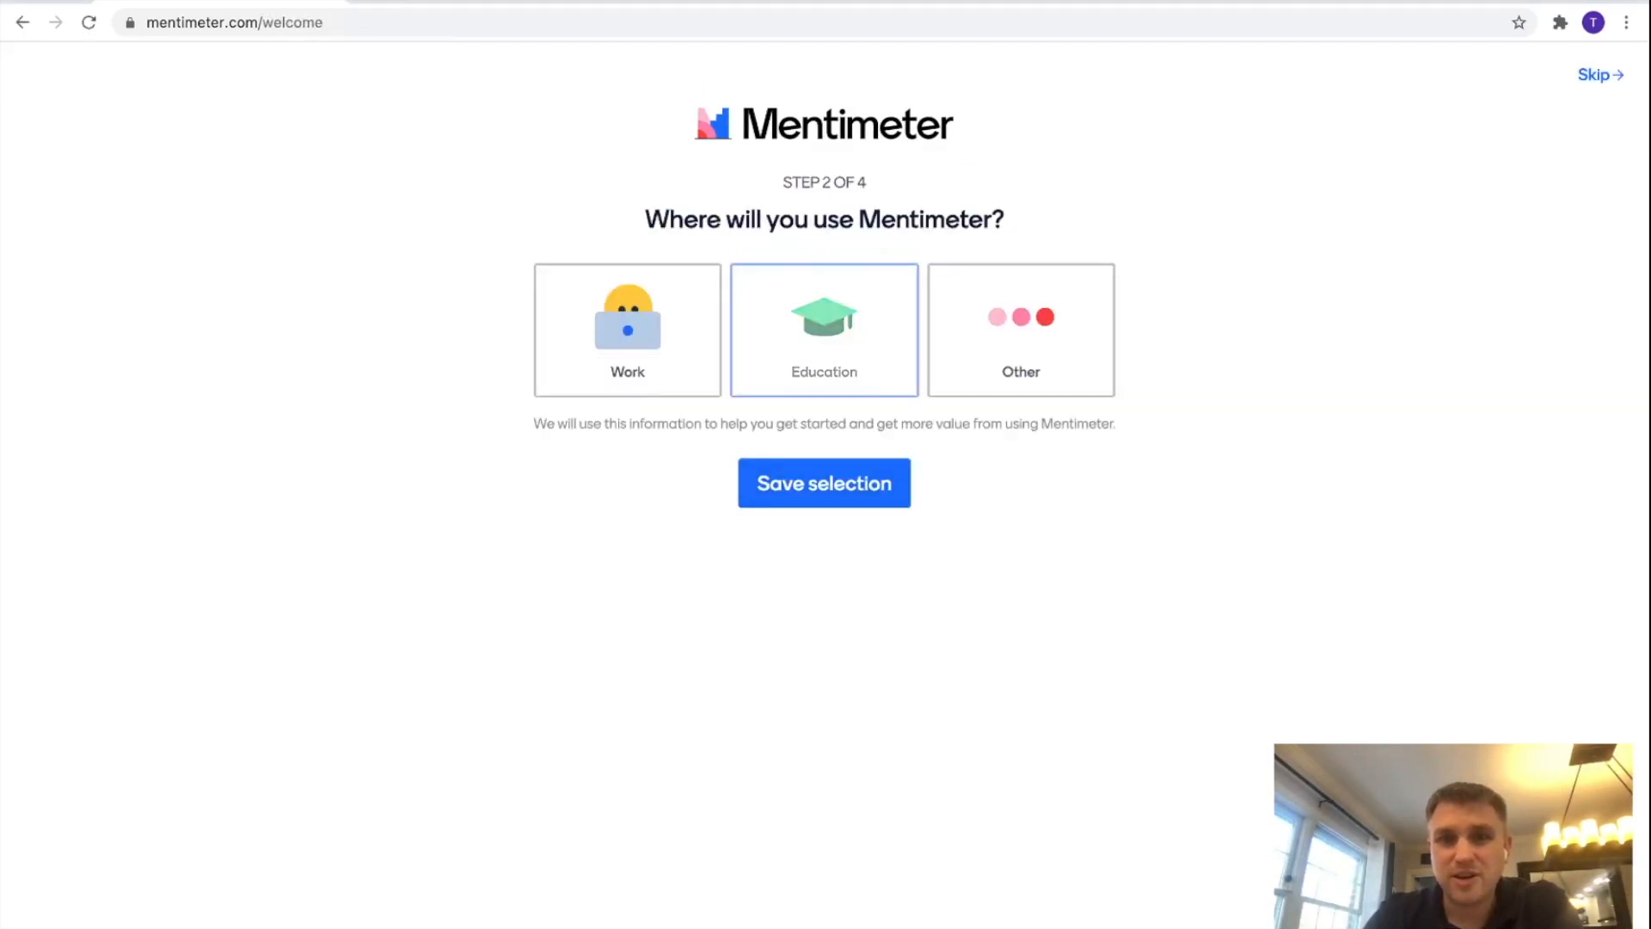
click(824, 330)
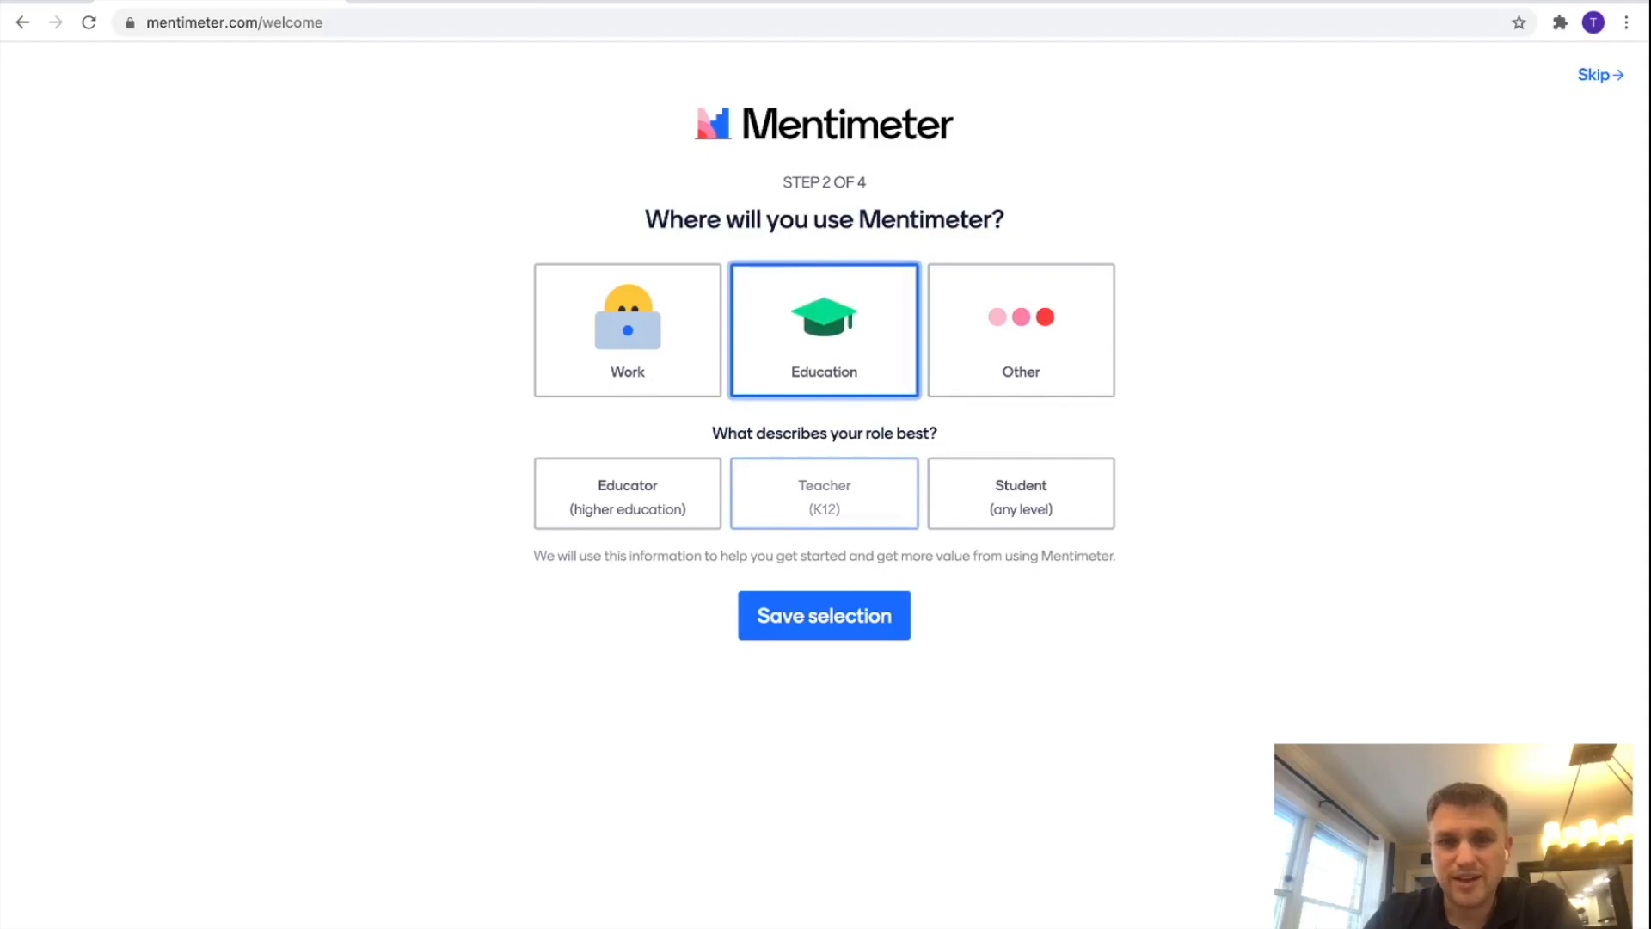
click(824, 495)
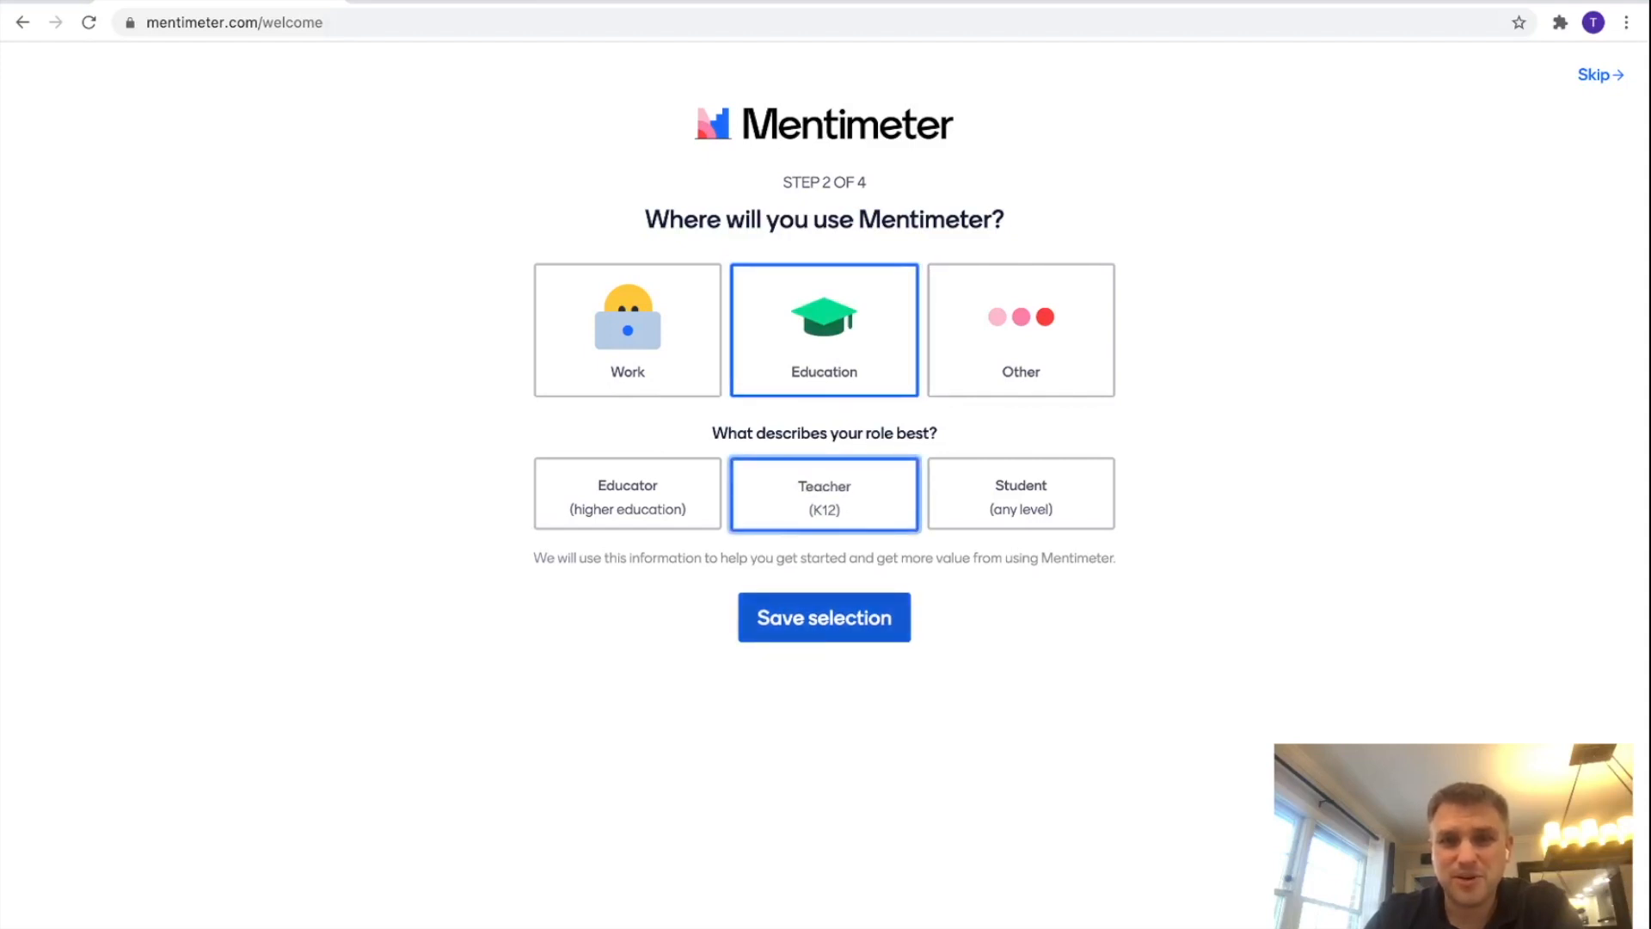
click(824, 617)
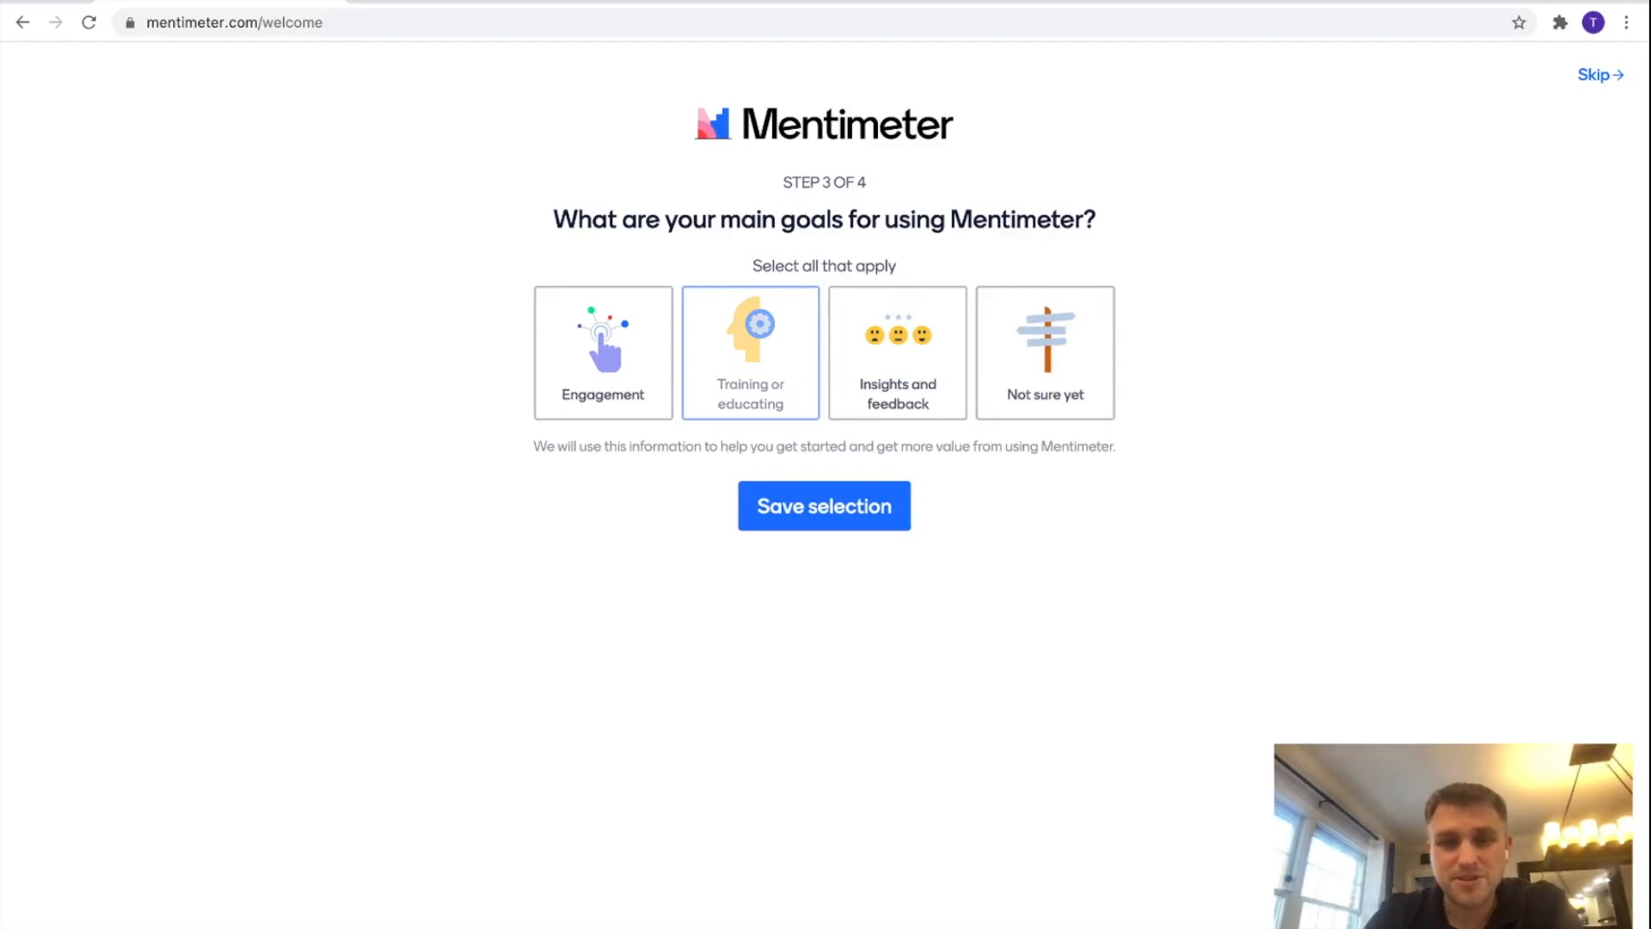
Save Training or educating and Insights and feedback as the main goals for using Mentimeter.
click(751, 354)
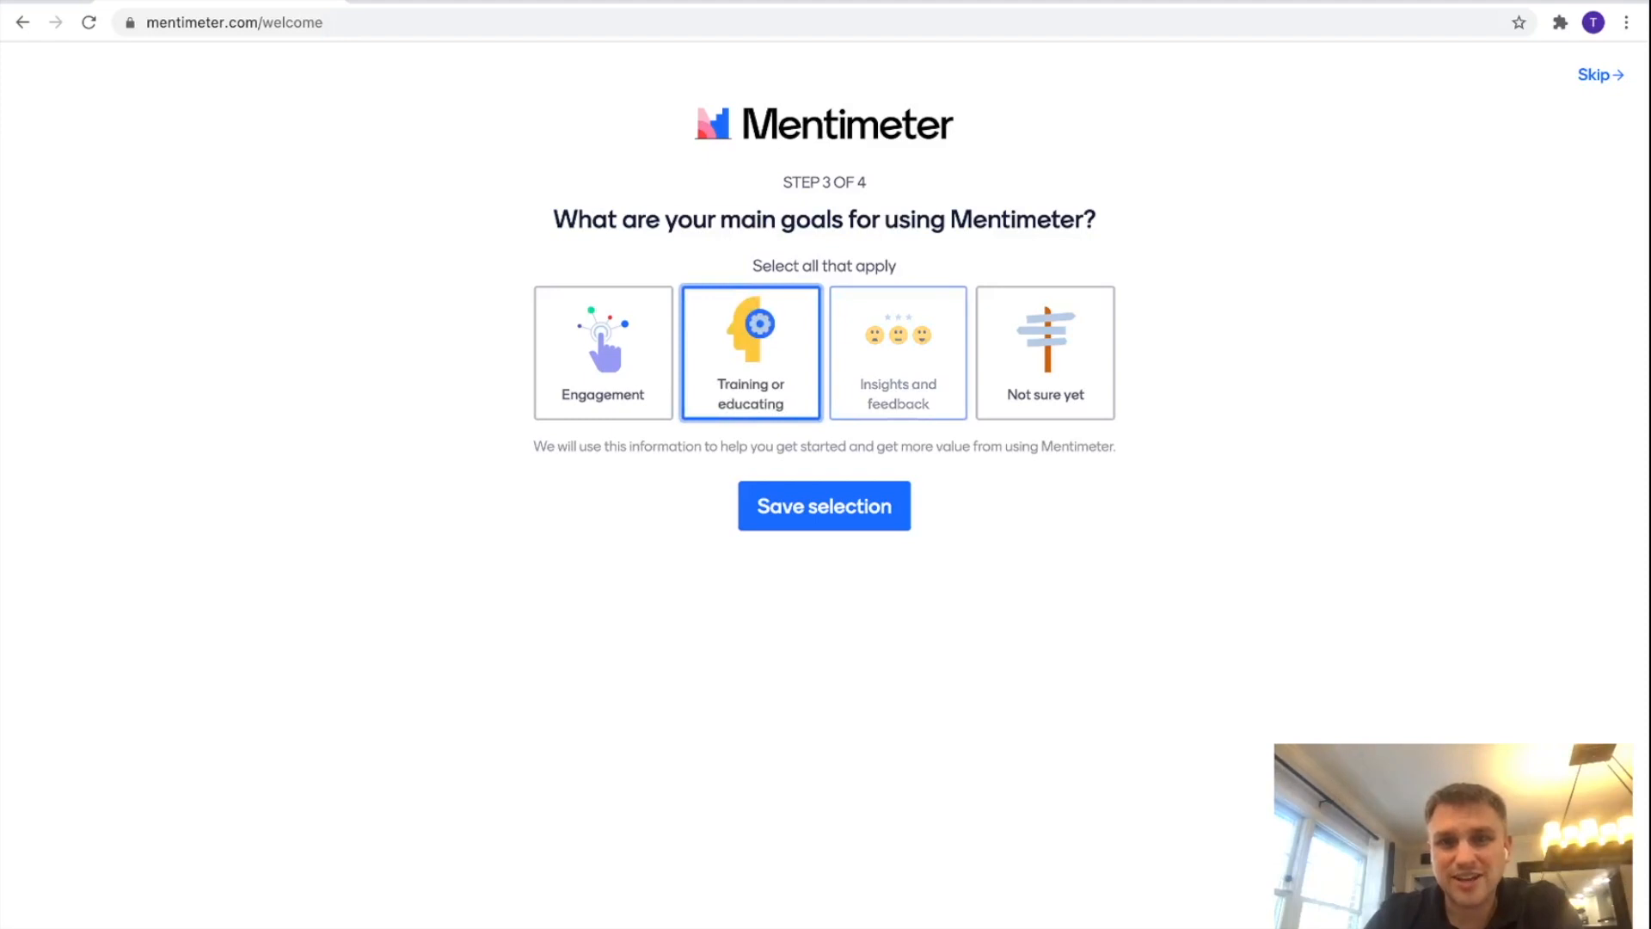
click(898, 354)
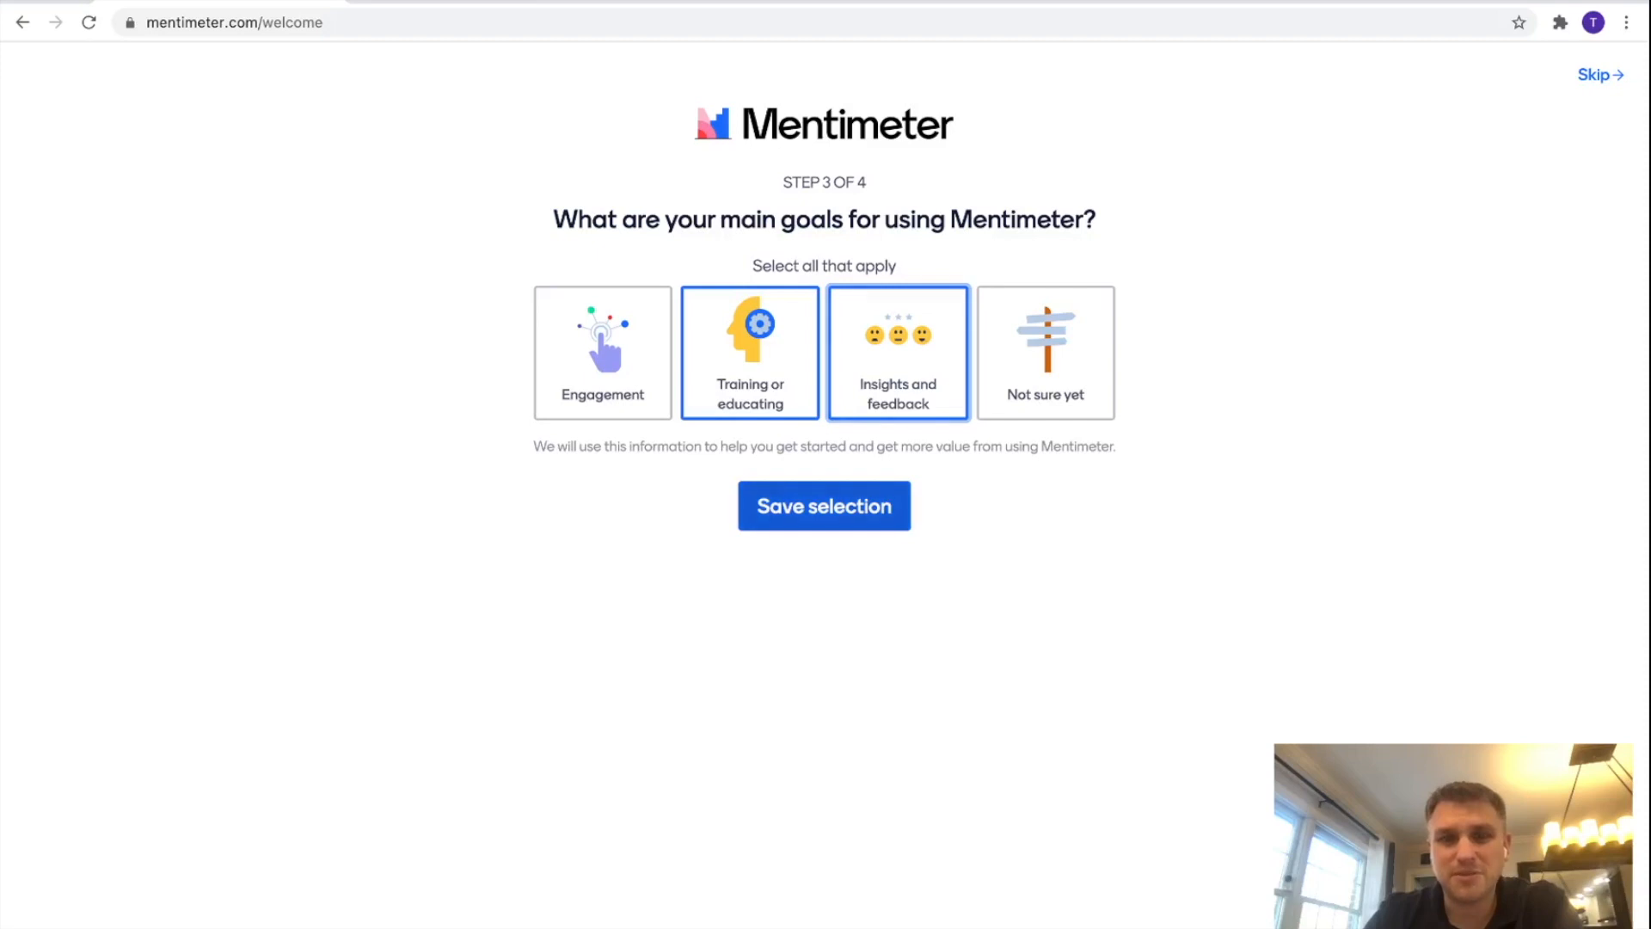
click(824, 506)
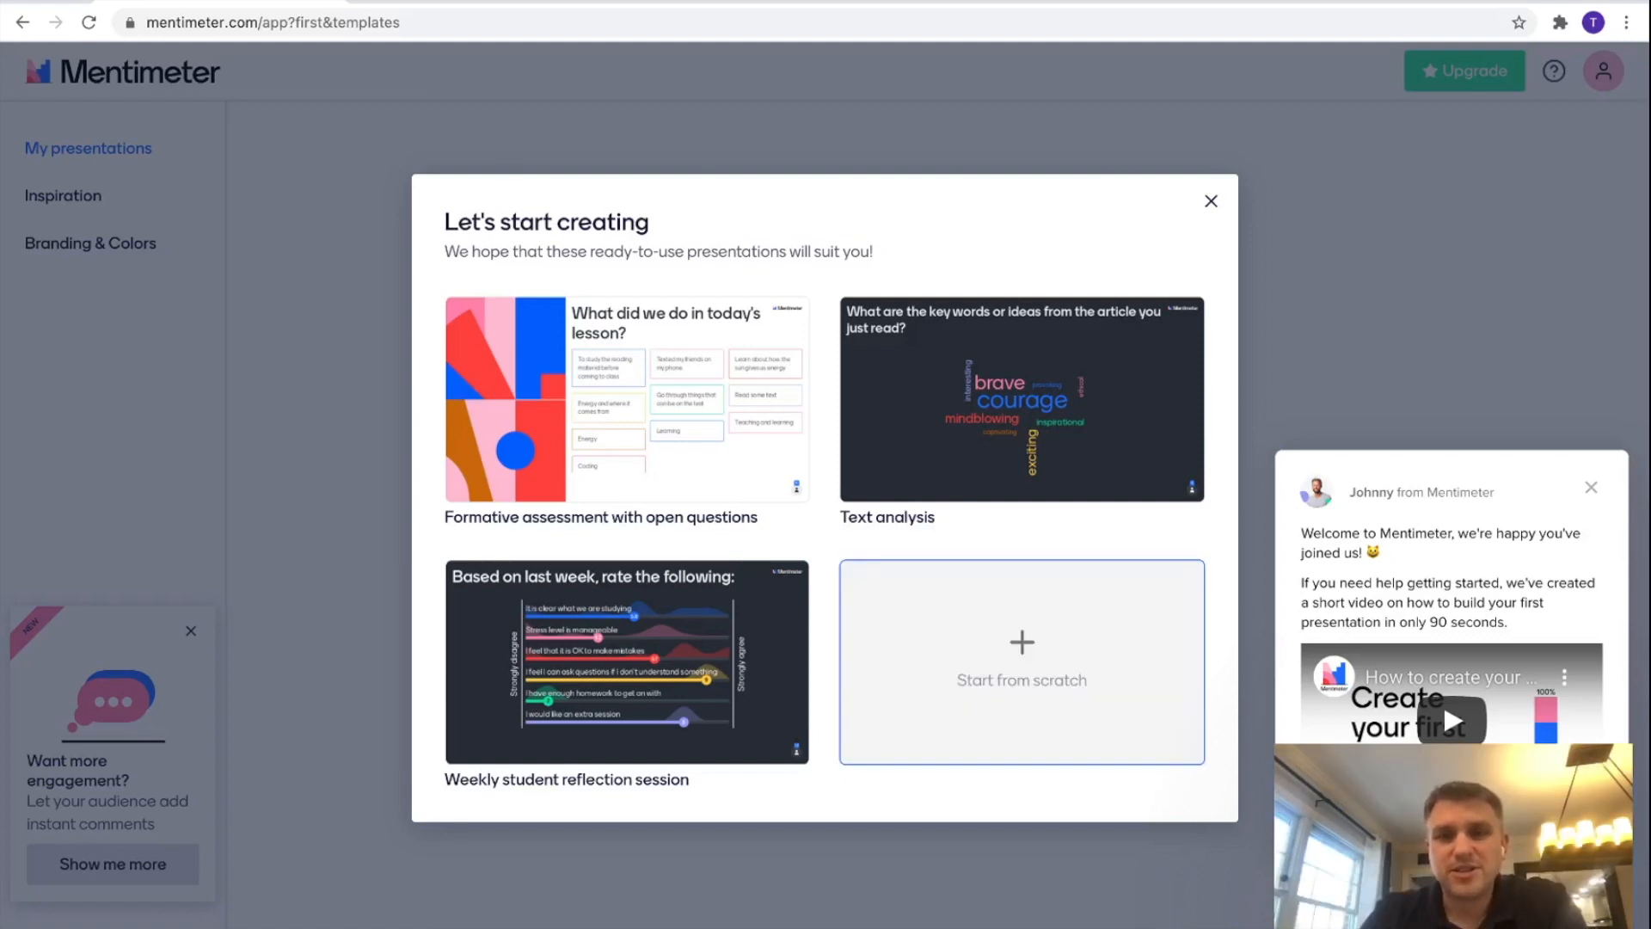
Start a presentation from scratch and name it "Pre Algebra period 4".
click(1022, 662)
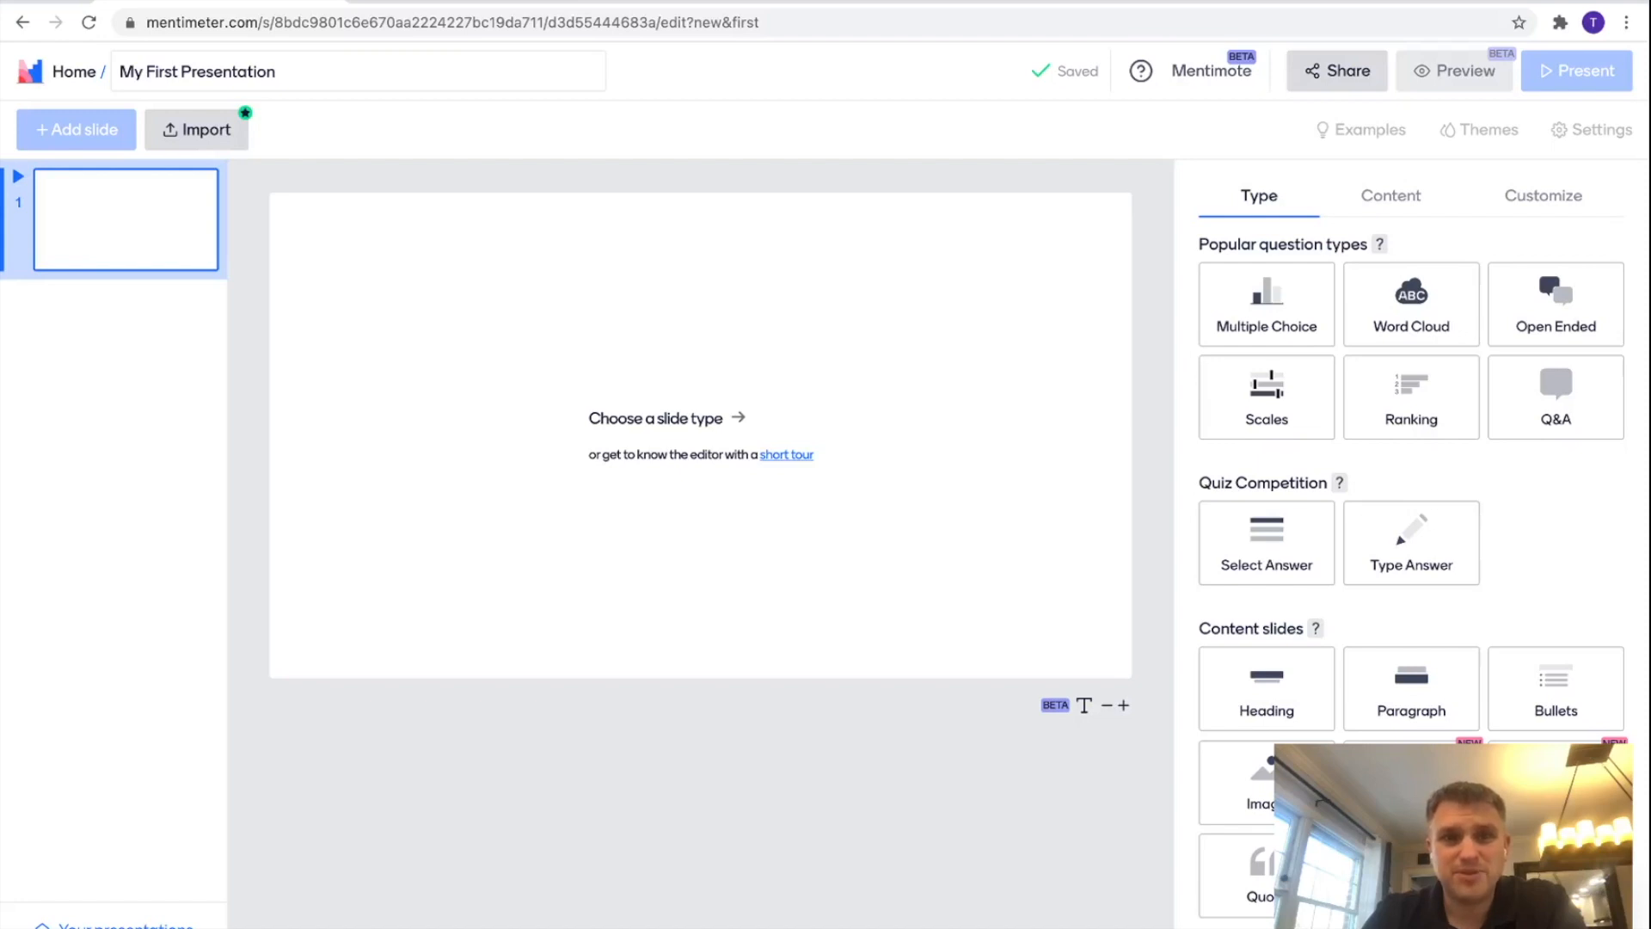
click(206, 71)
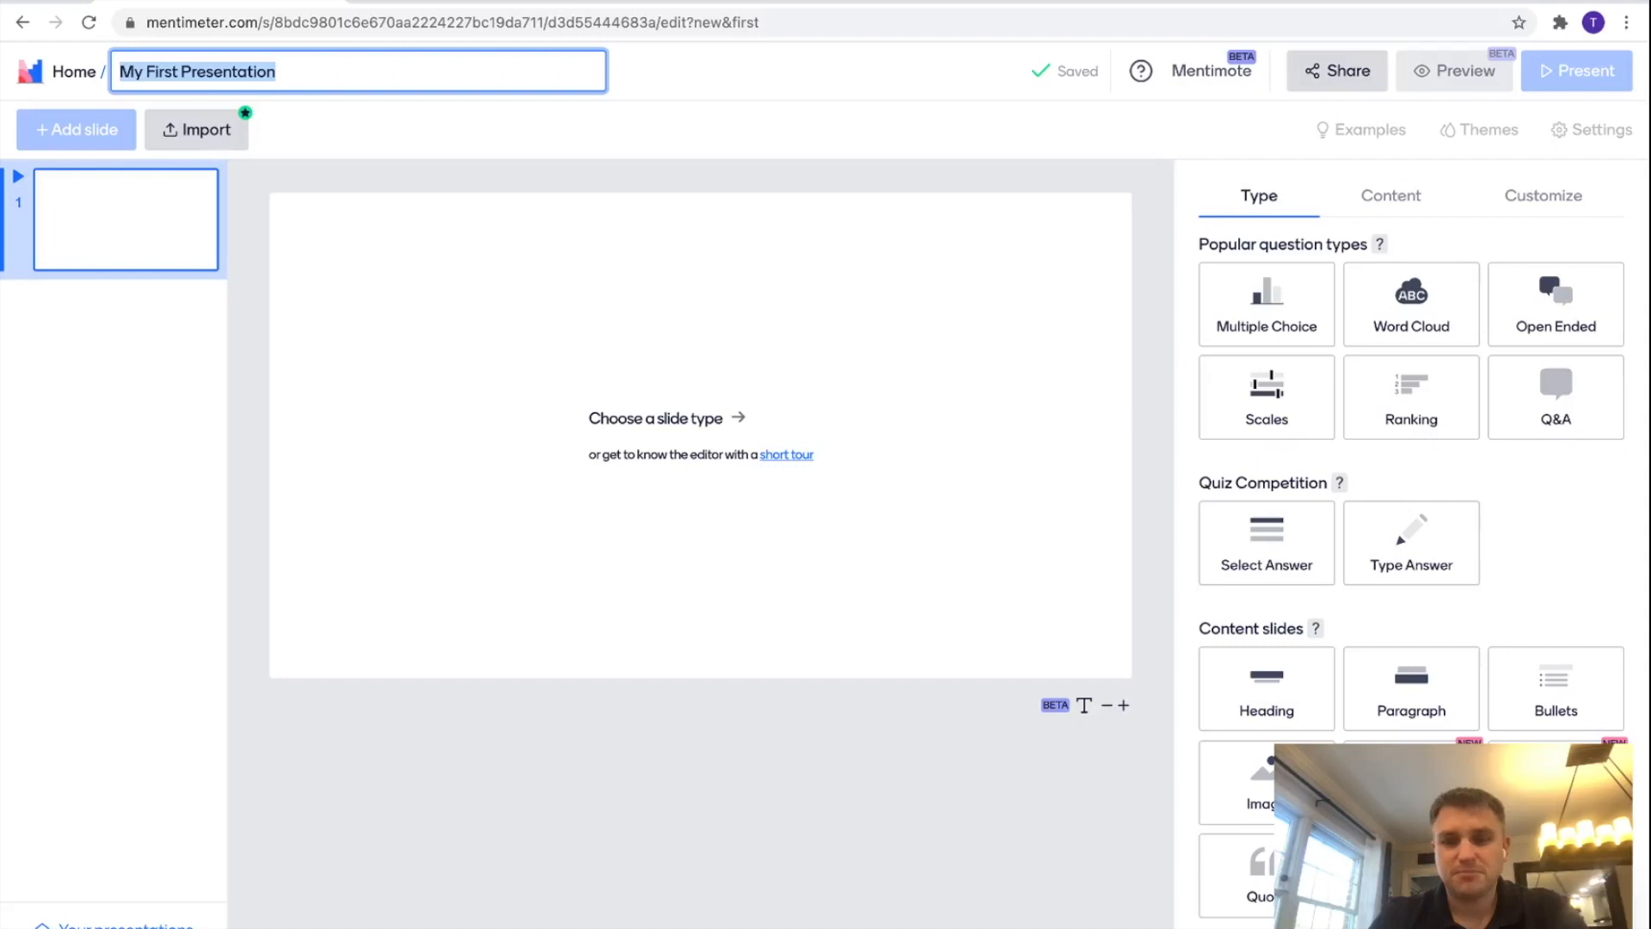
text(Pre Alge)
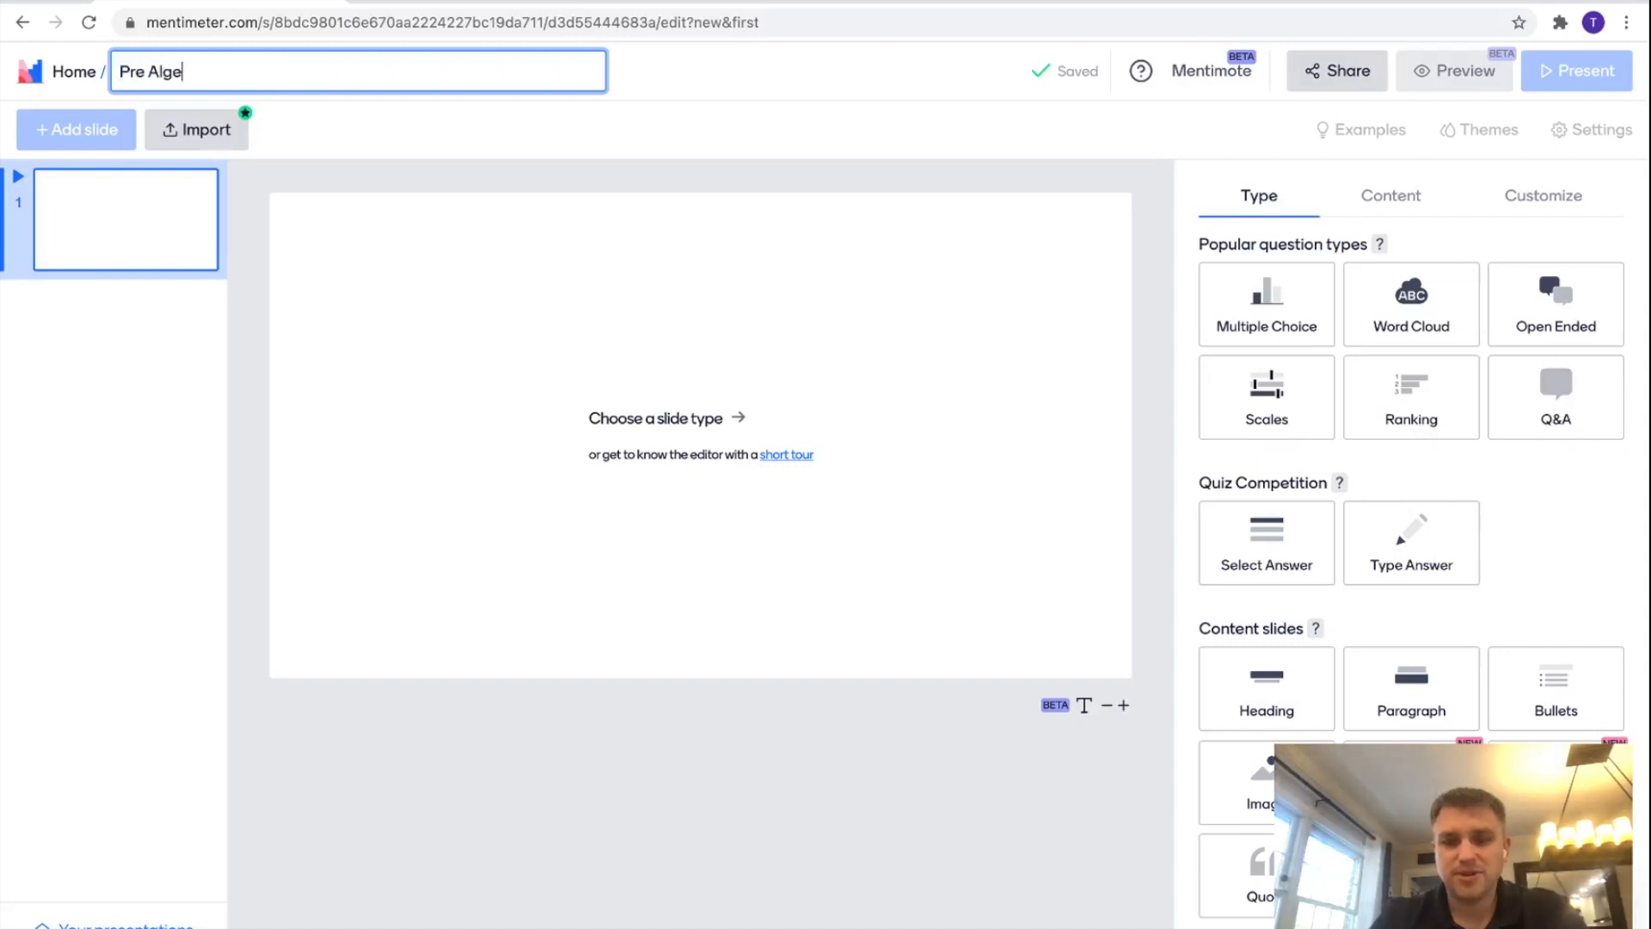
text(bra period 4)
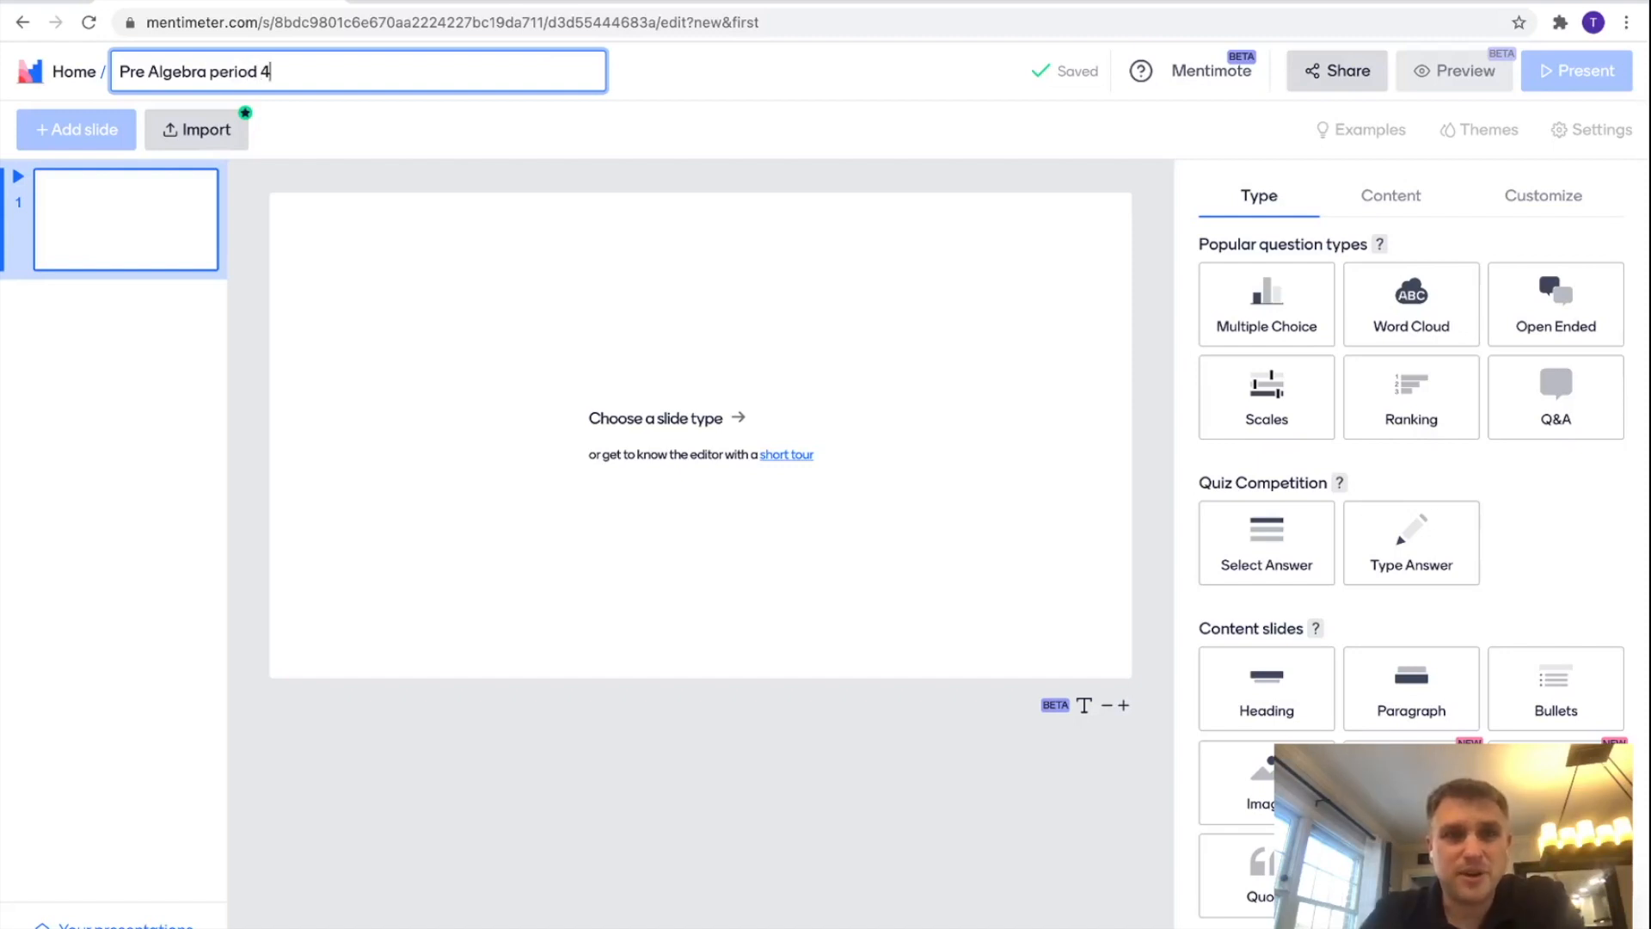
key(Return)
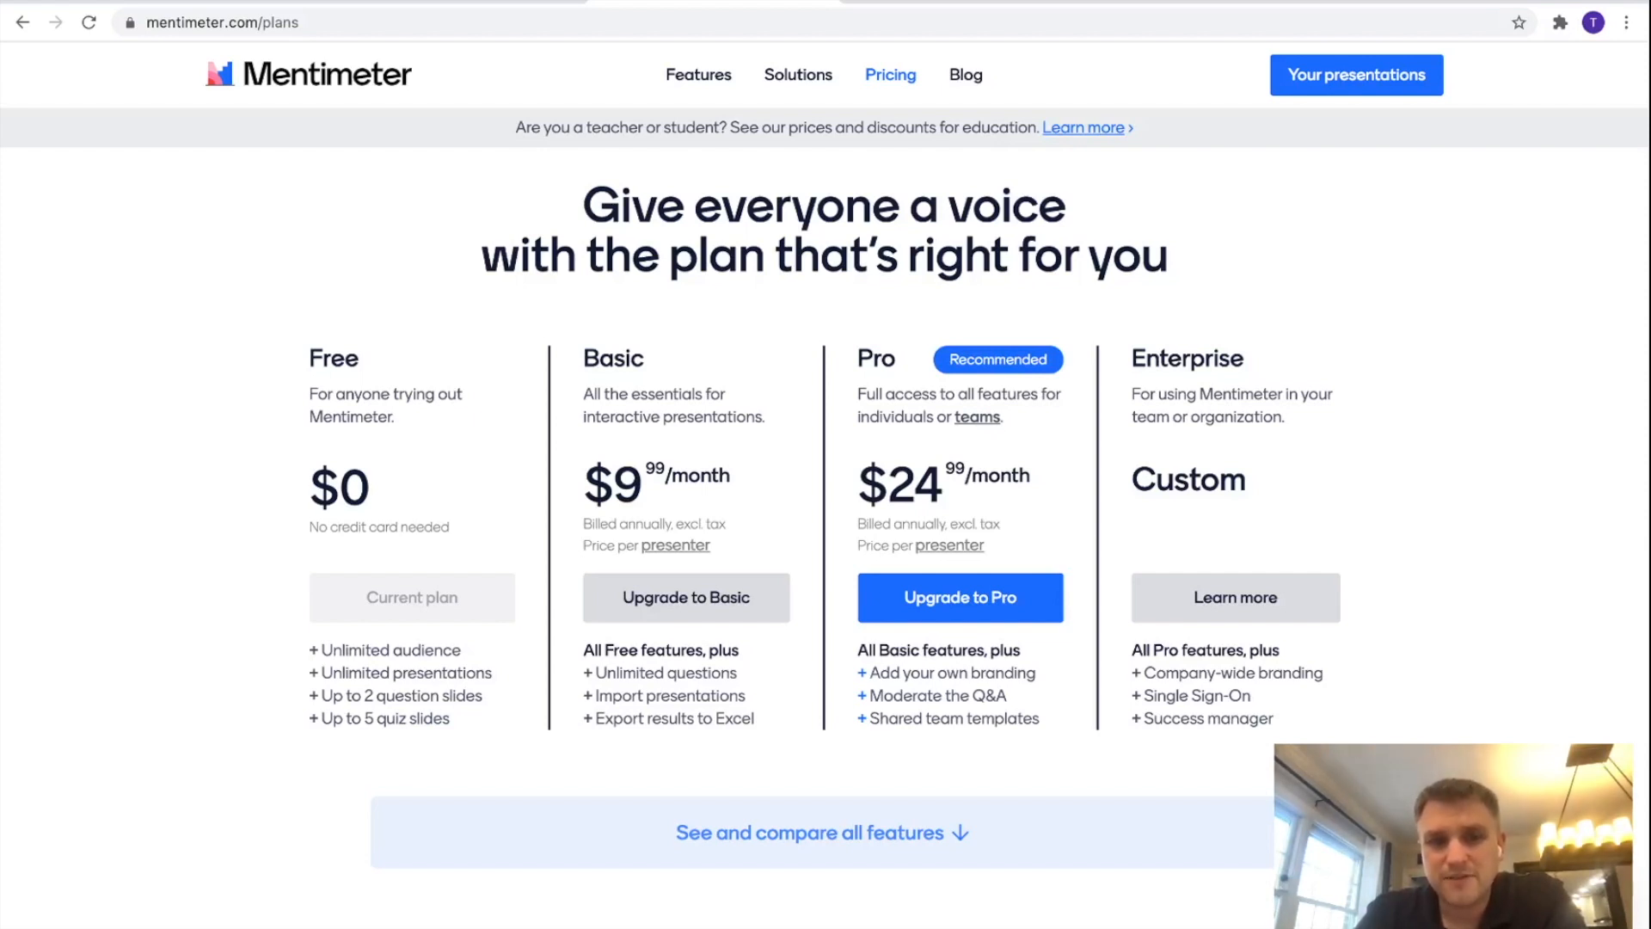
Examine the Free plan's quiz slide limit and the feature comparison on the pricing page.
drag(321, 718, 449, 718)
click(451, 718)
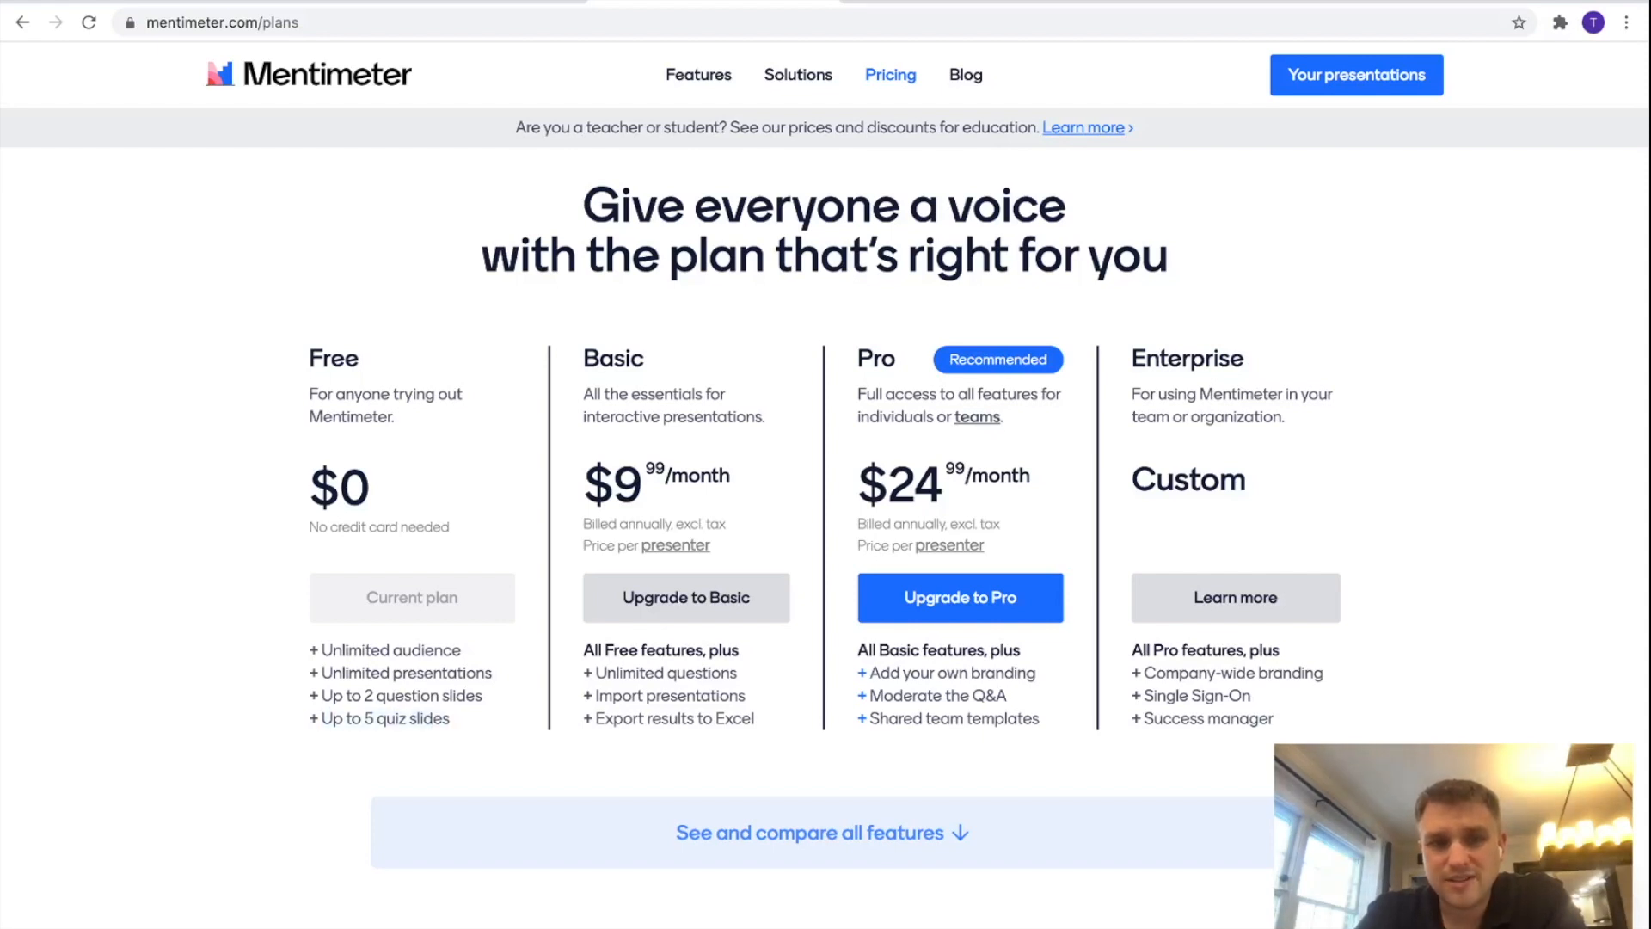
click(822, 832)
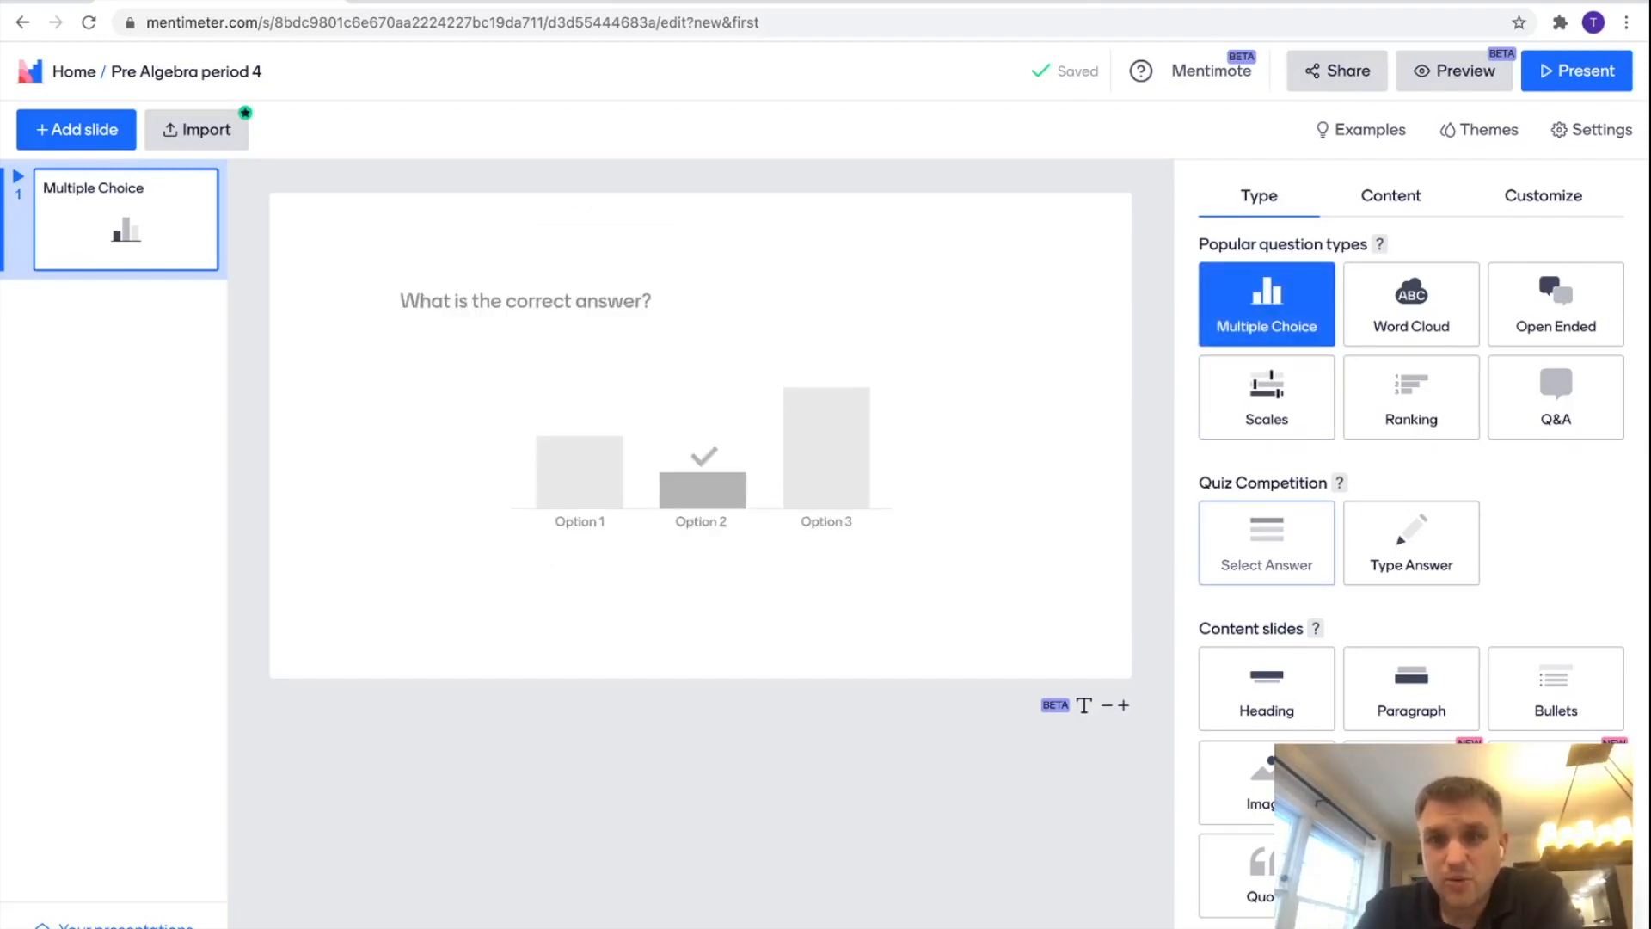
Try the Multiple Choice type on the first slide, and change it to the Select Answer quiz type.
click(1267, 304)
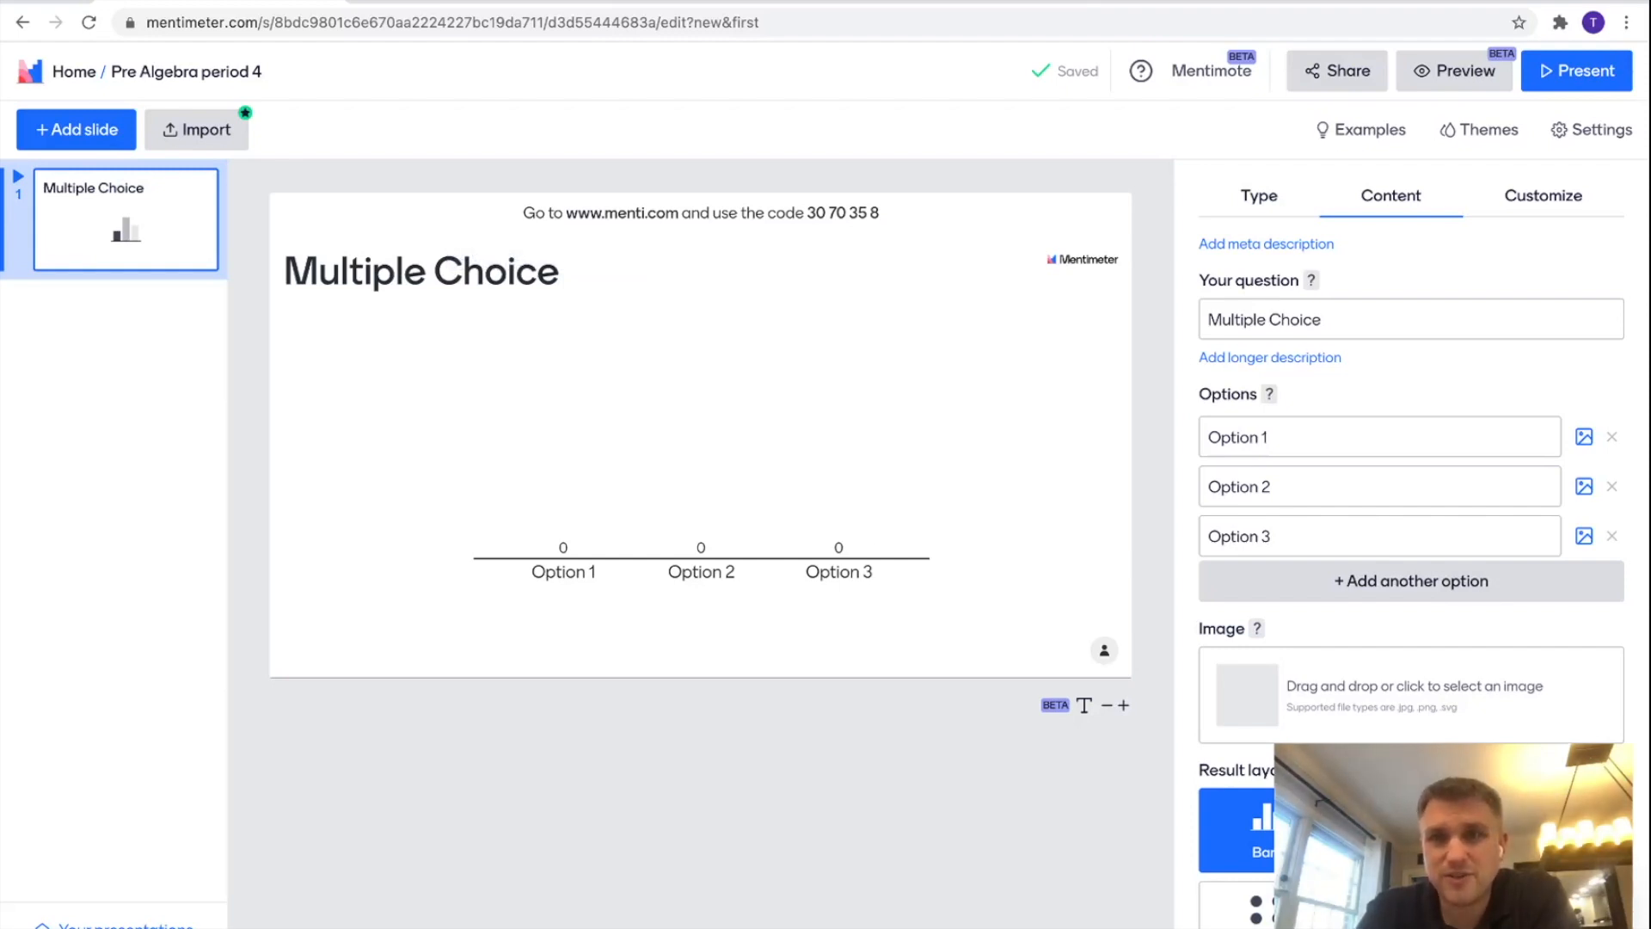
click(1259, 196)
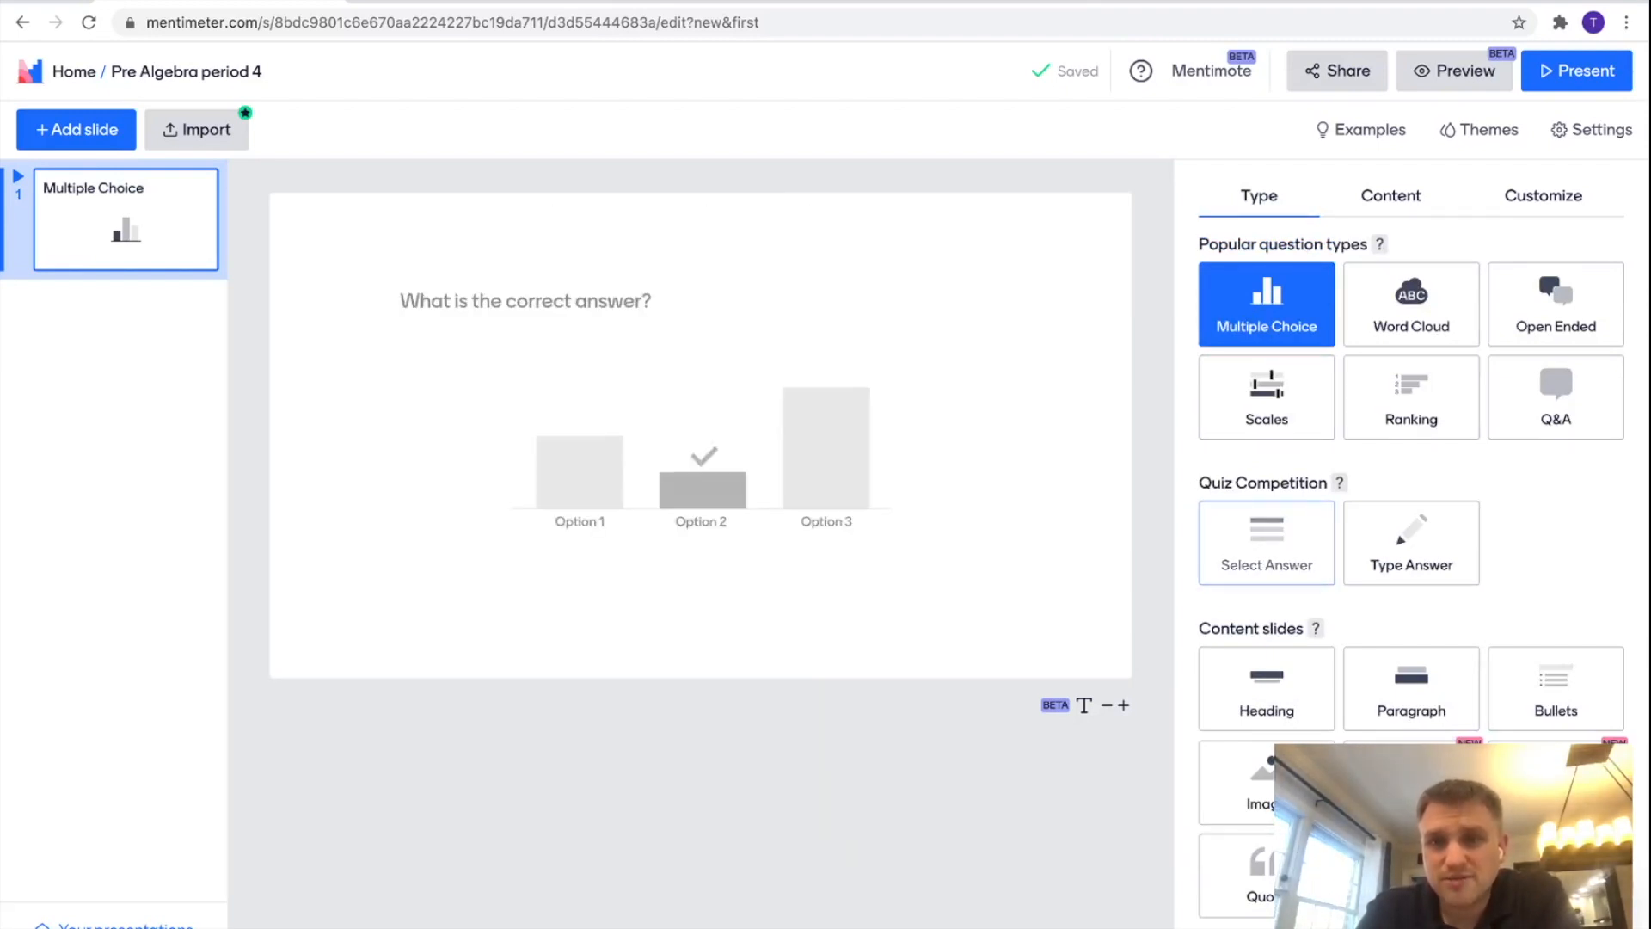
click(1266, 542)
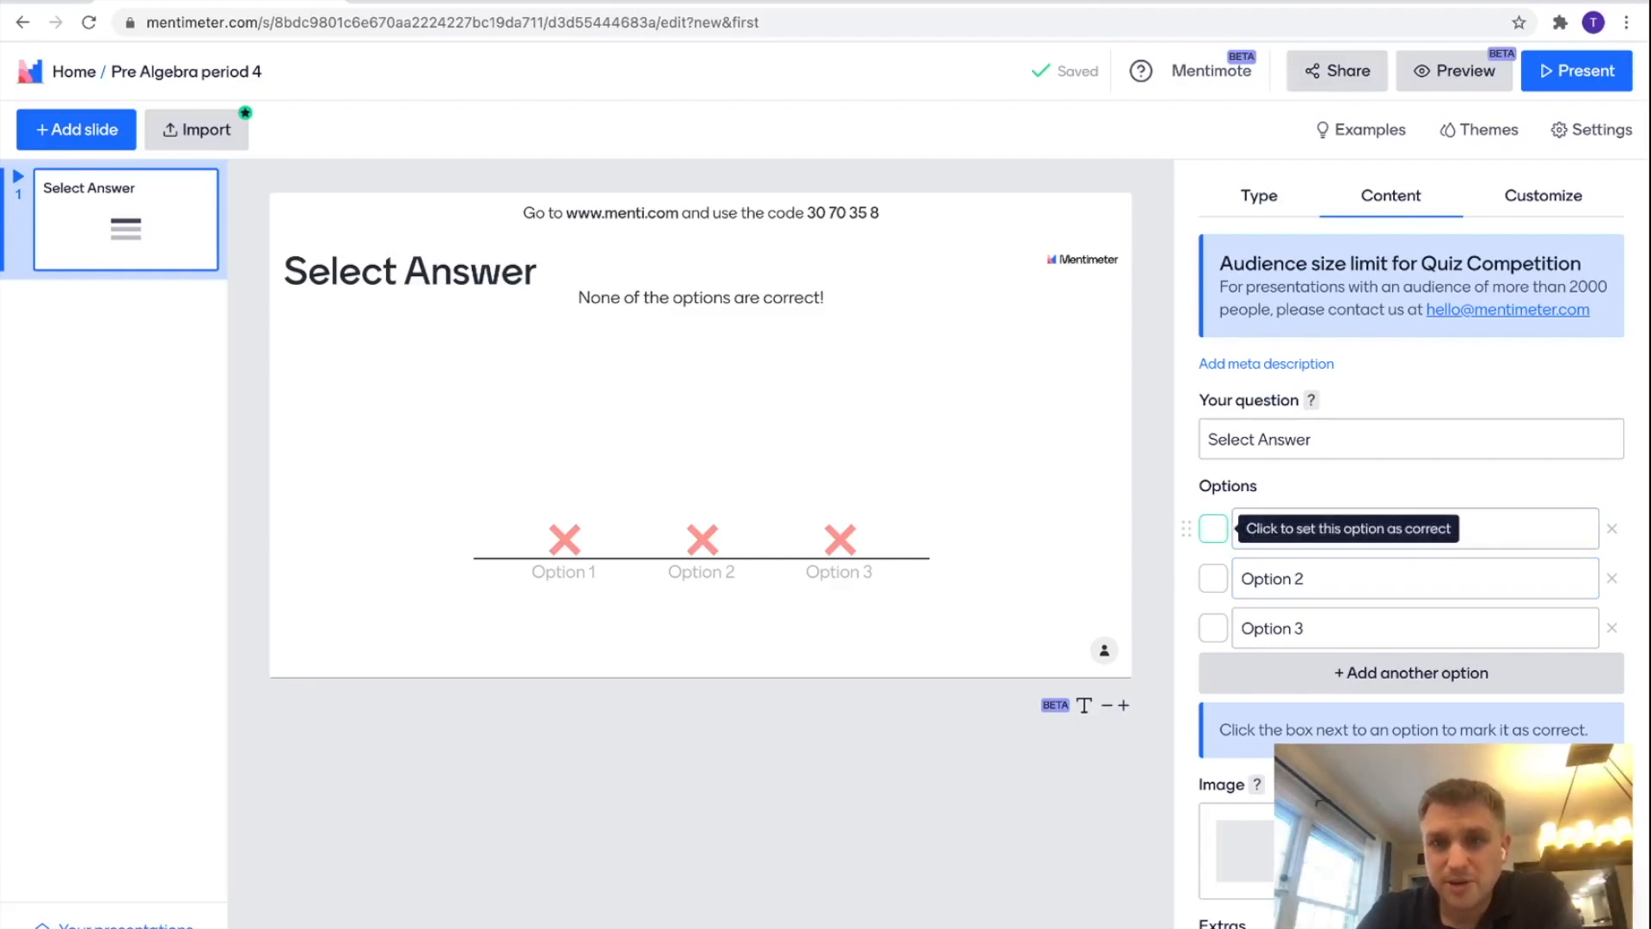
Mark Option 1 as correct, clear that mark again, and set the quiz question to "y=mx+b".
click(1214, 528)
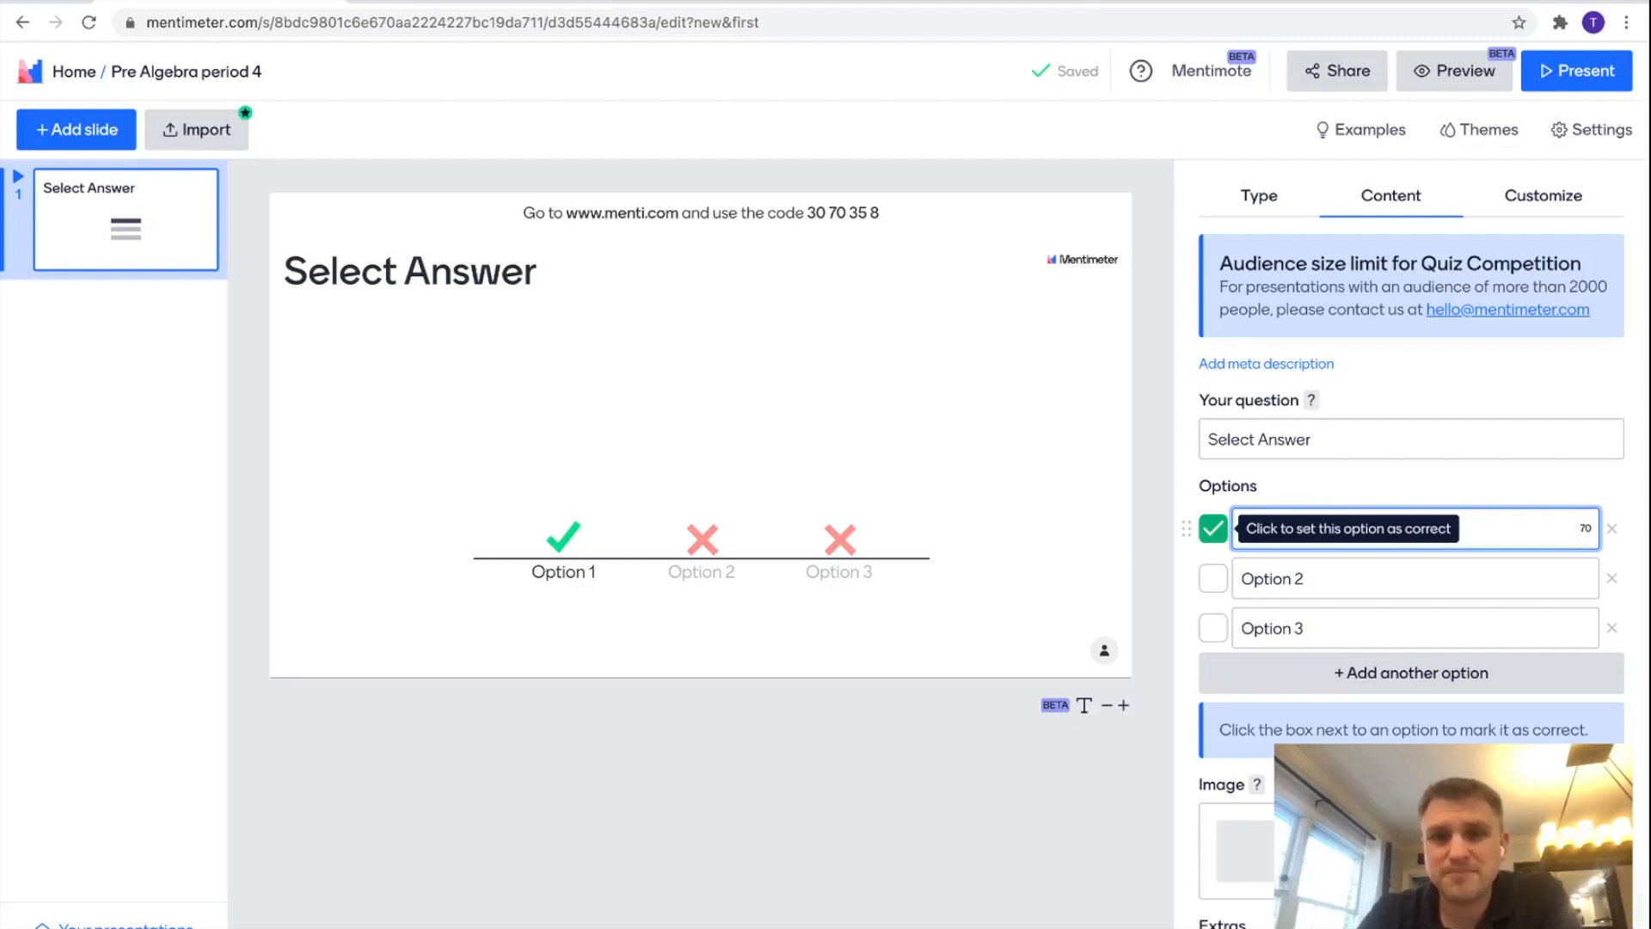
click(1212, 528)
click(1359, 439)
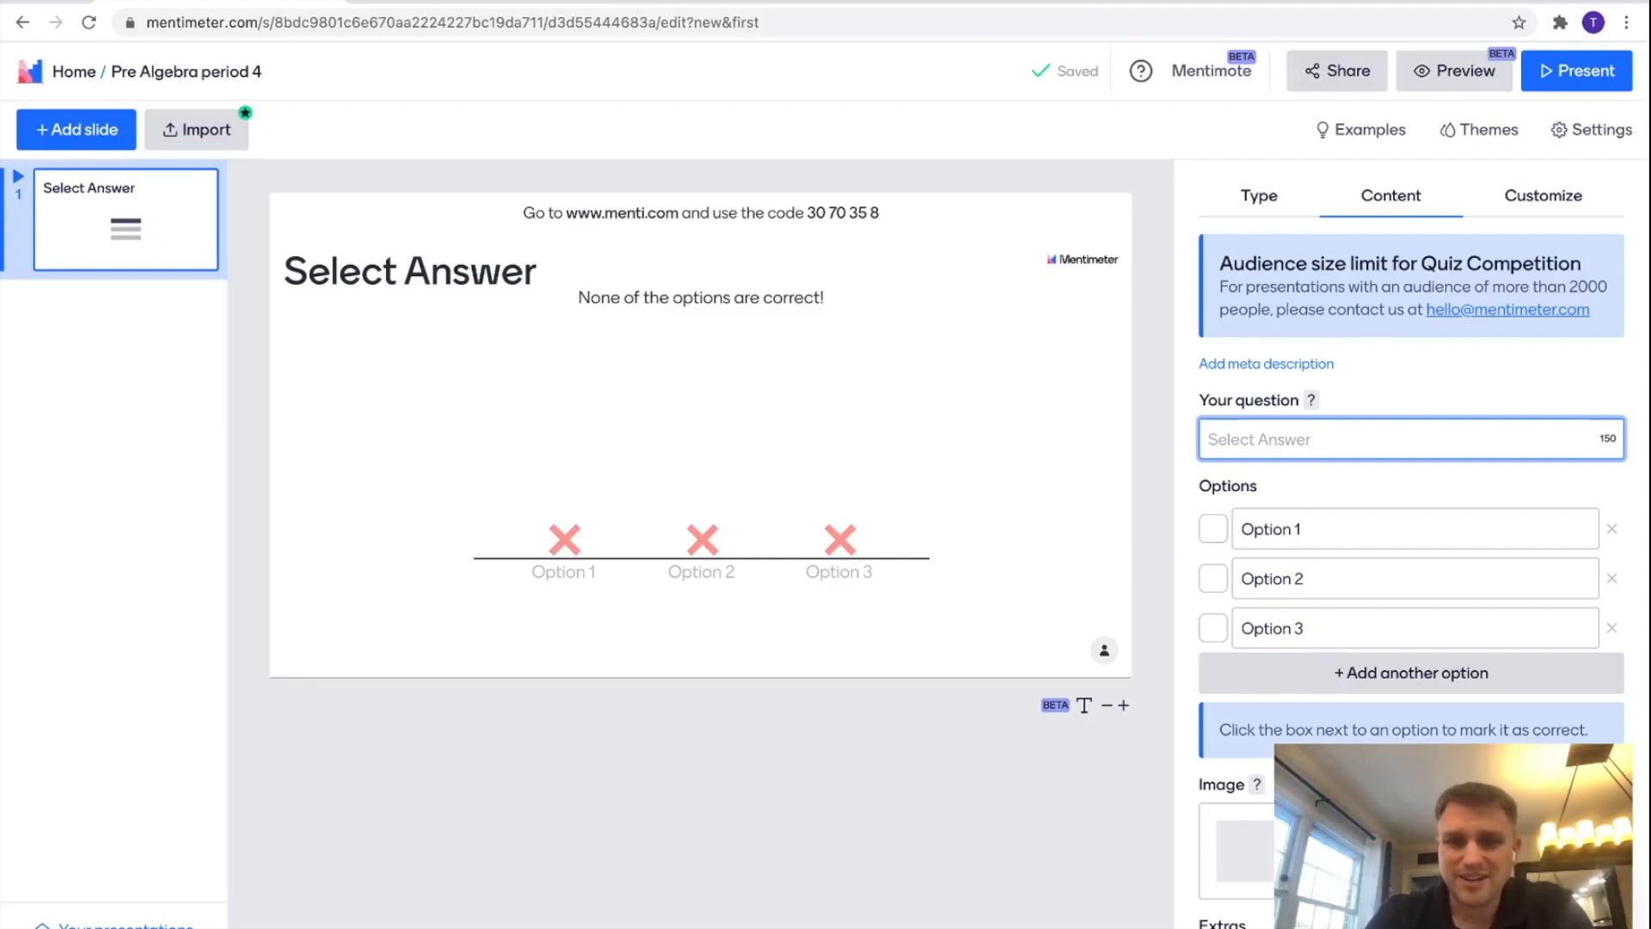
text(y)
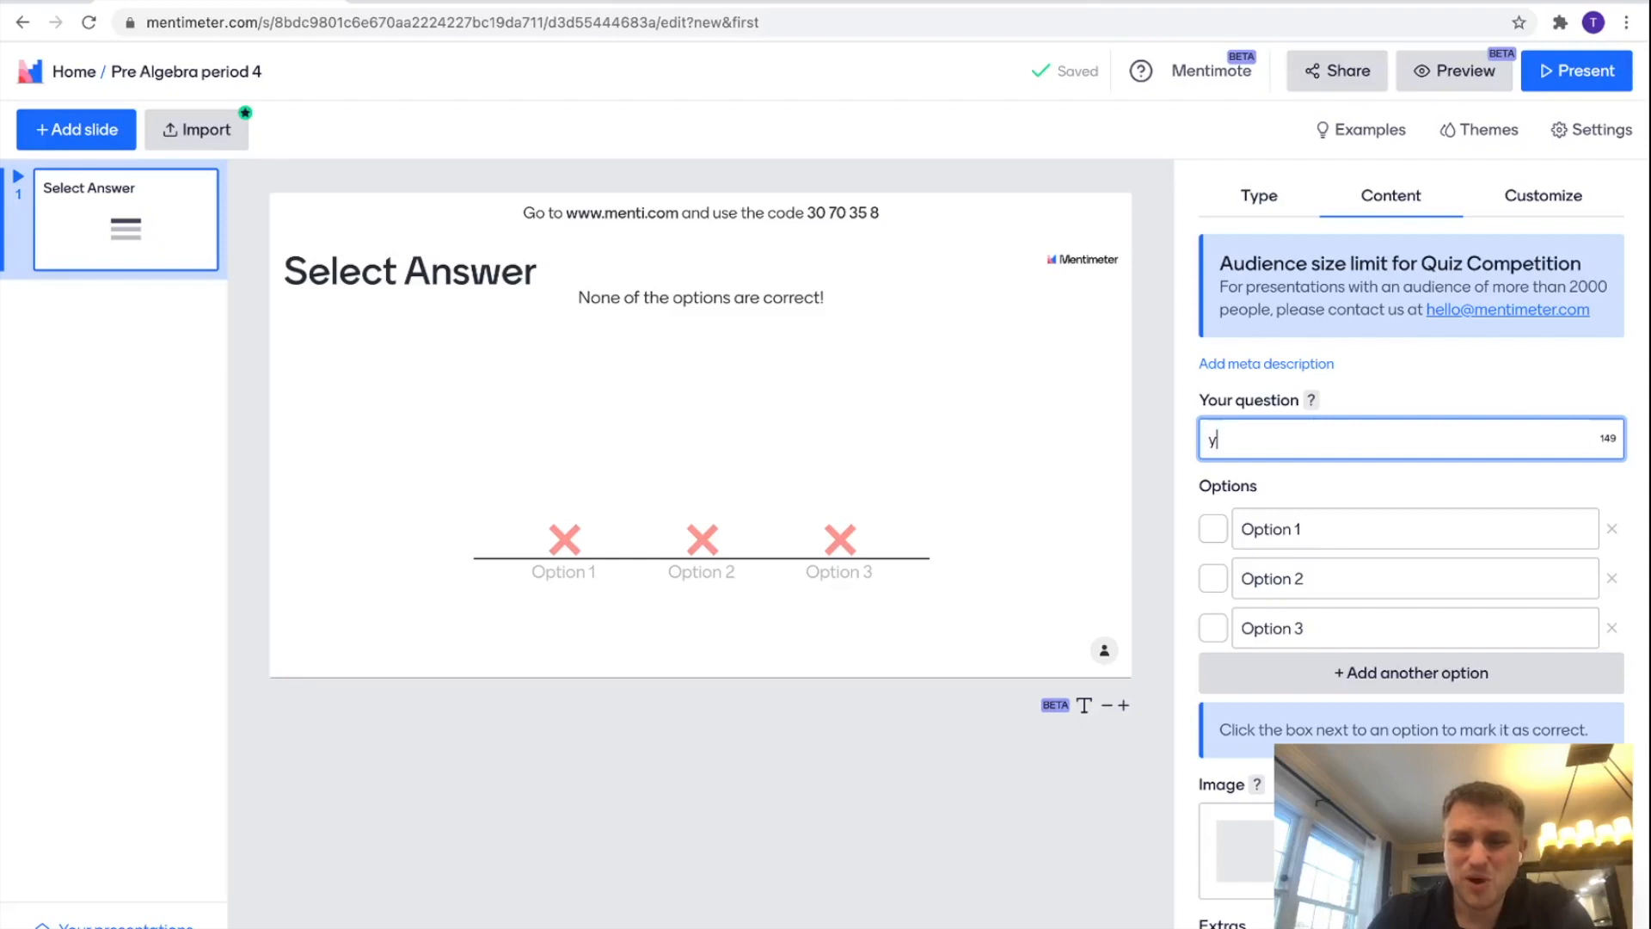
text(=mx+b)
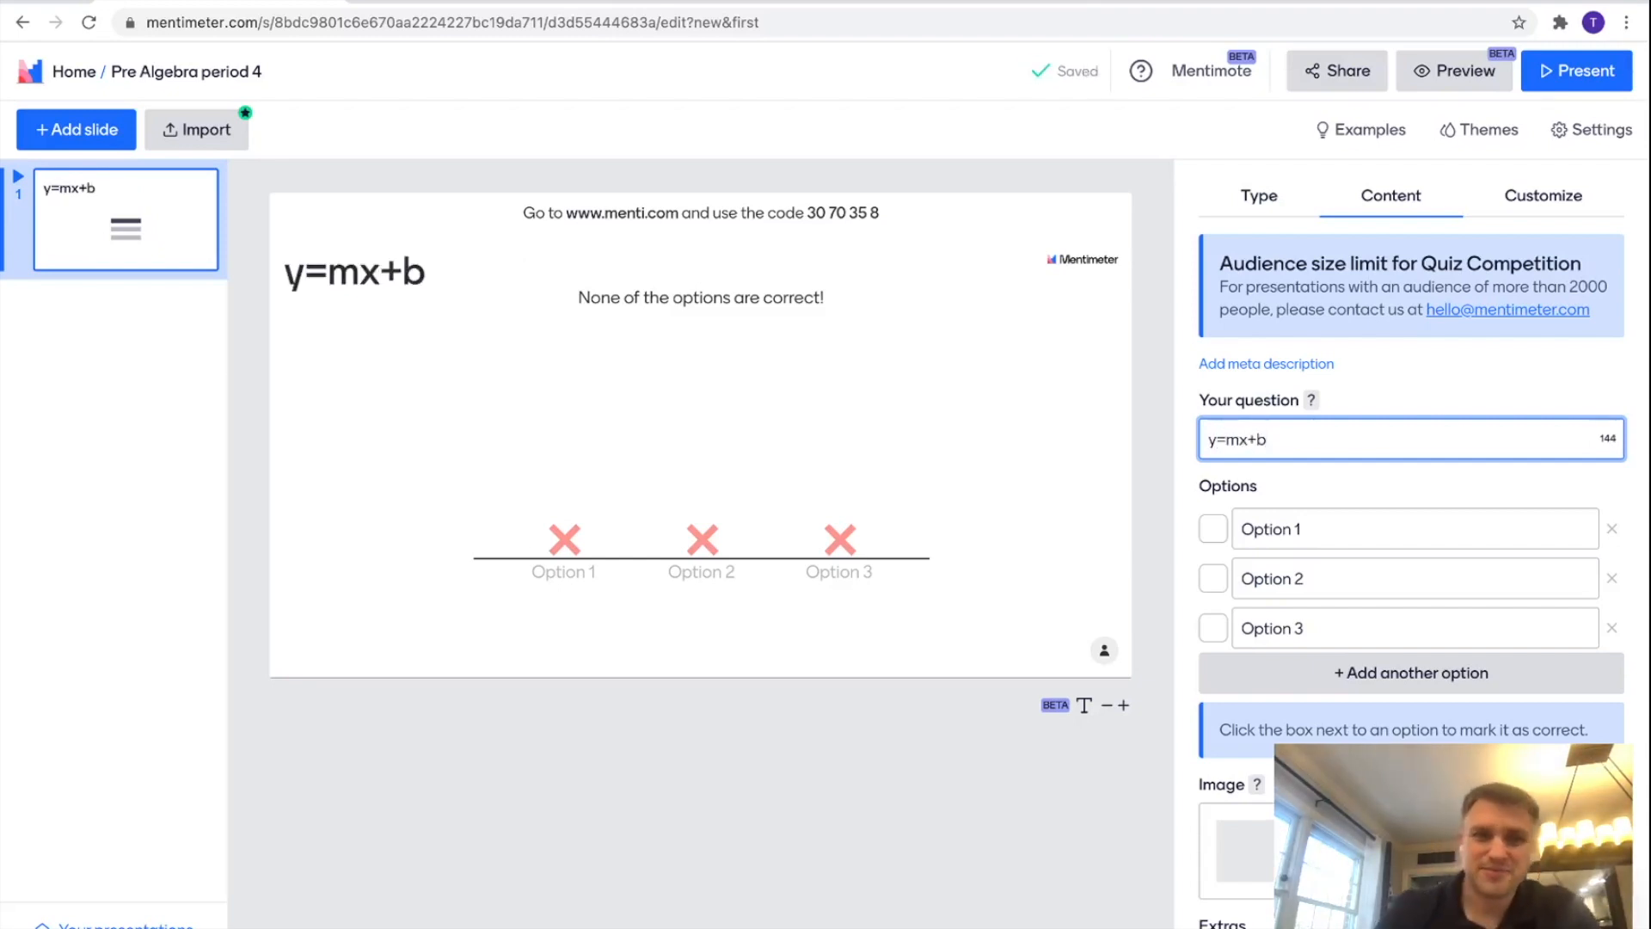
Fill in the answer options y, m and x, and add a fourth option, b.
click(1410, 529)
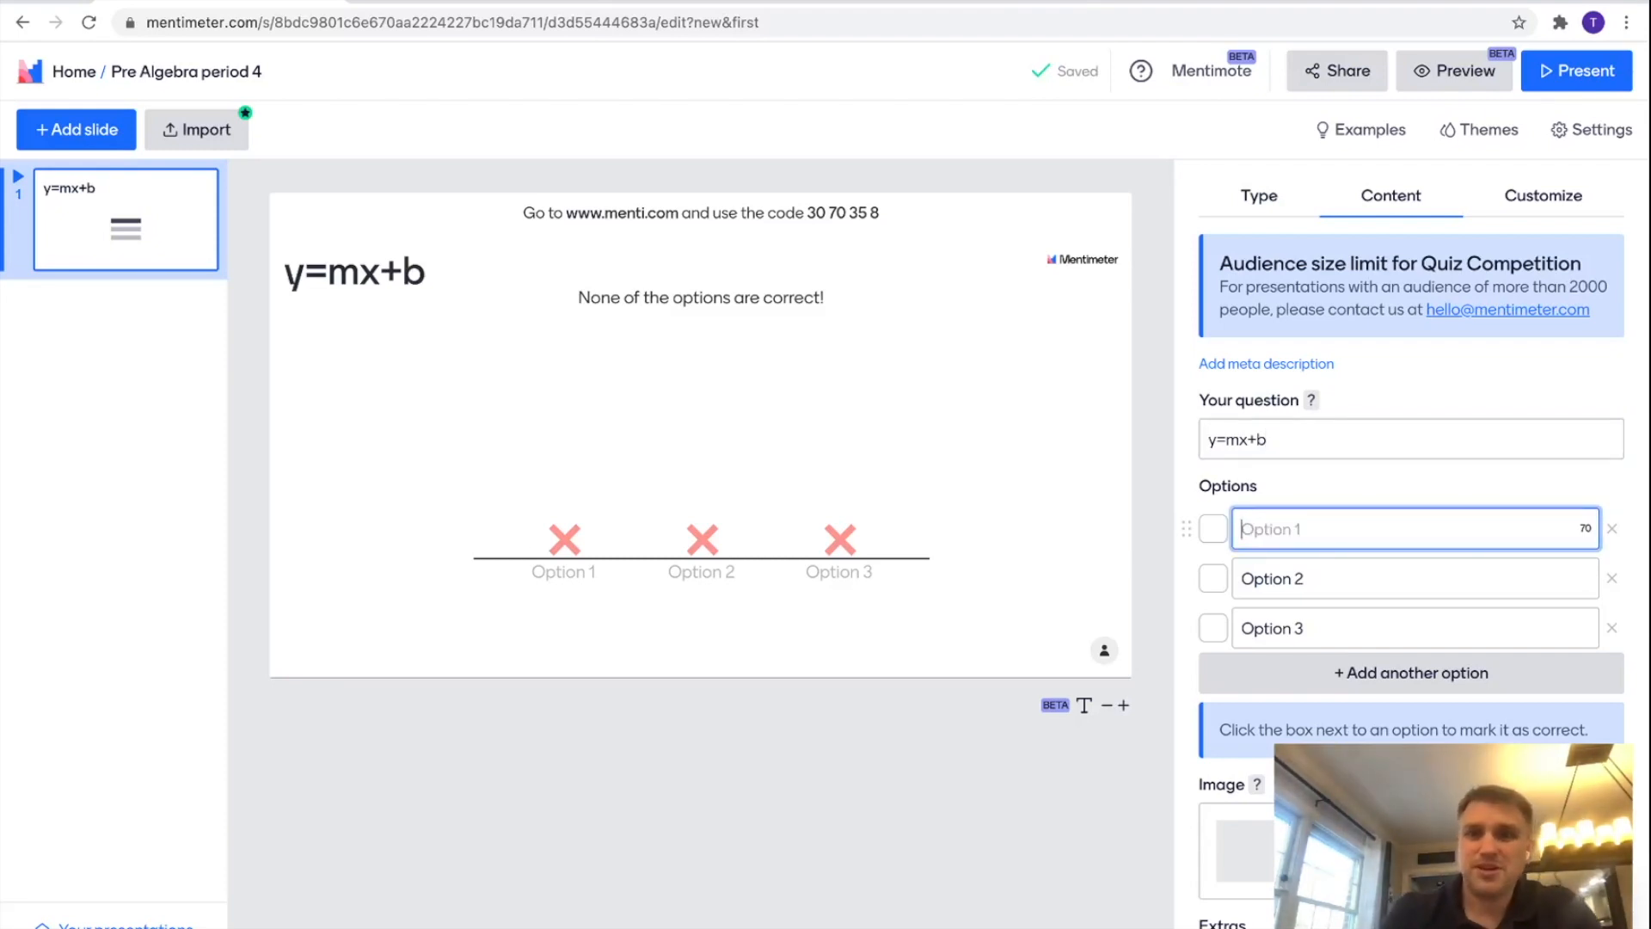
text(y)
key(Return)
text(m)
key(Return)
text(x)
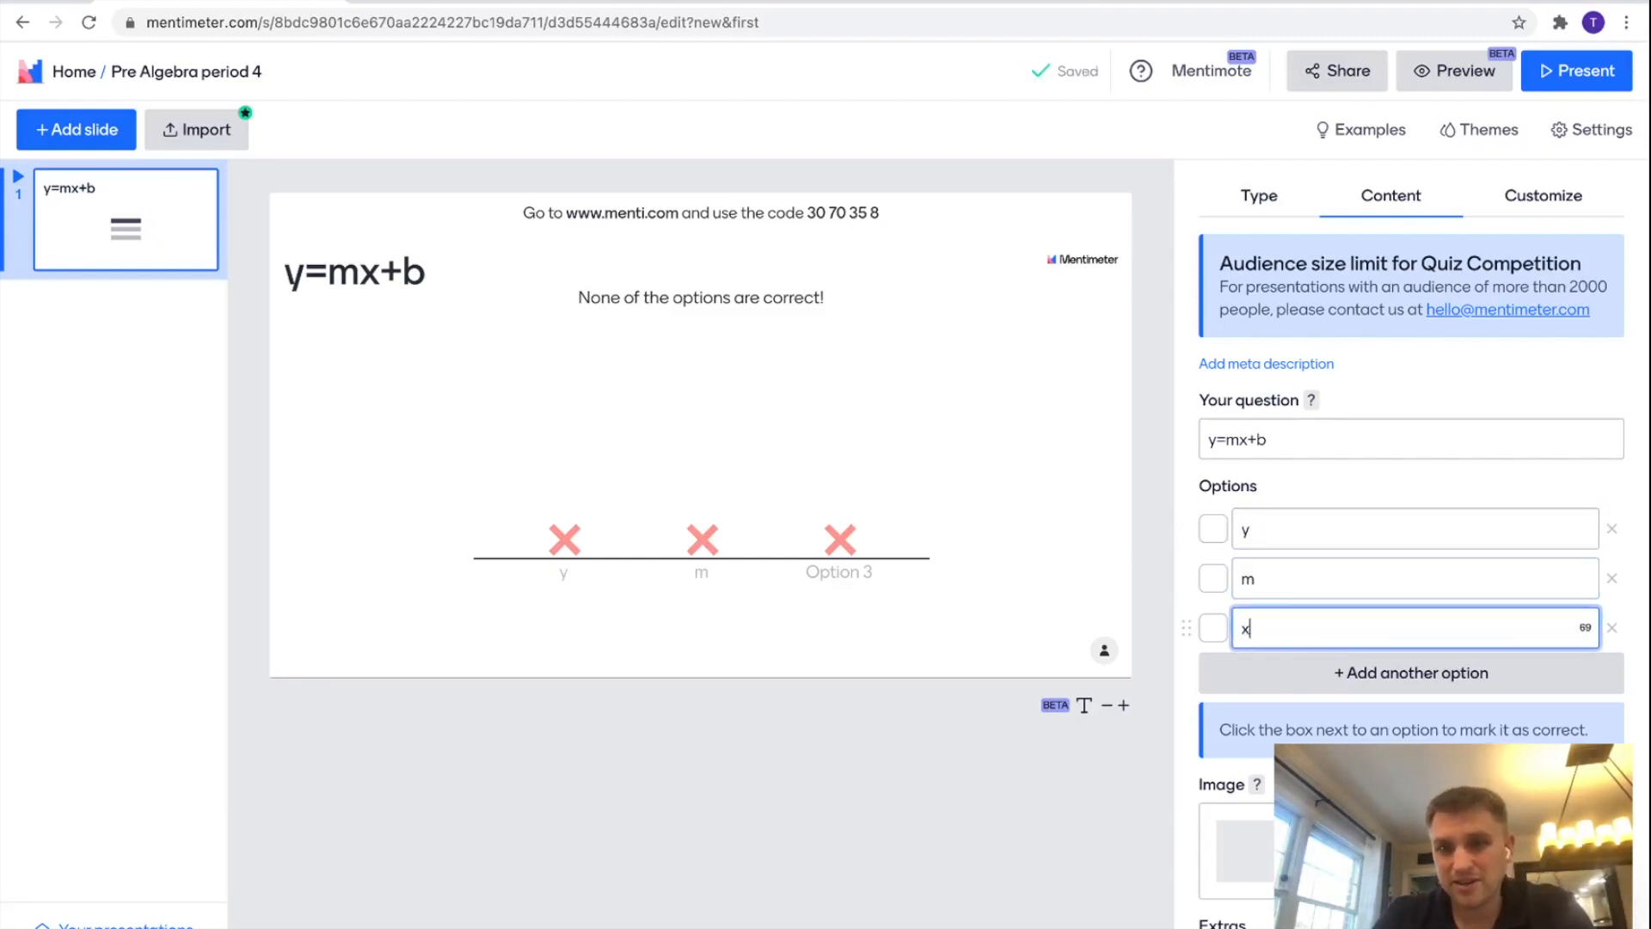
scroll(1410, 516, down, 2)
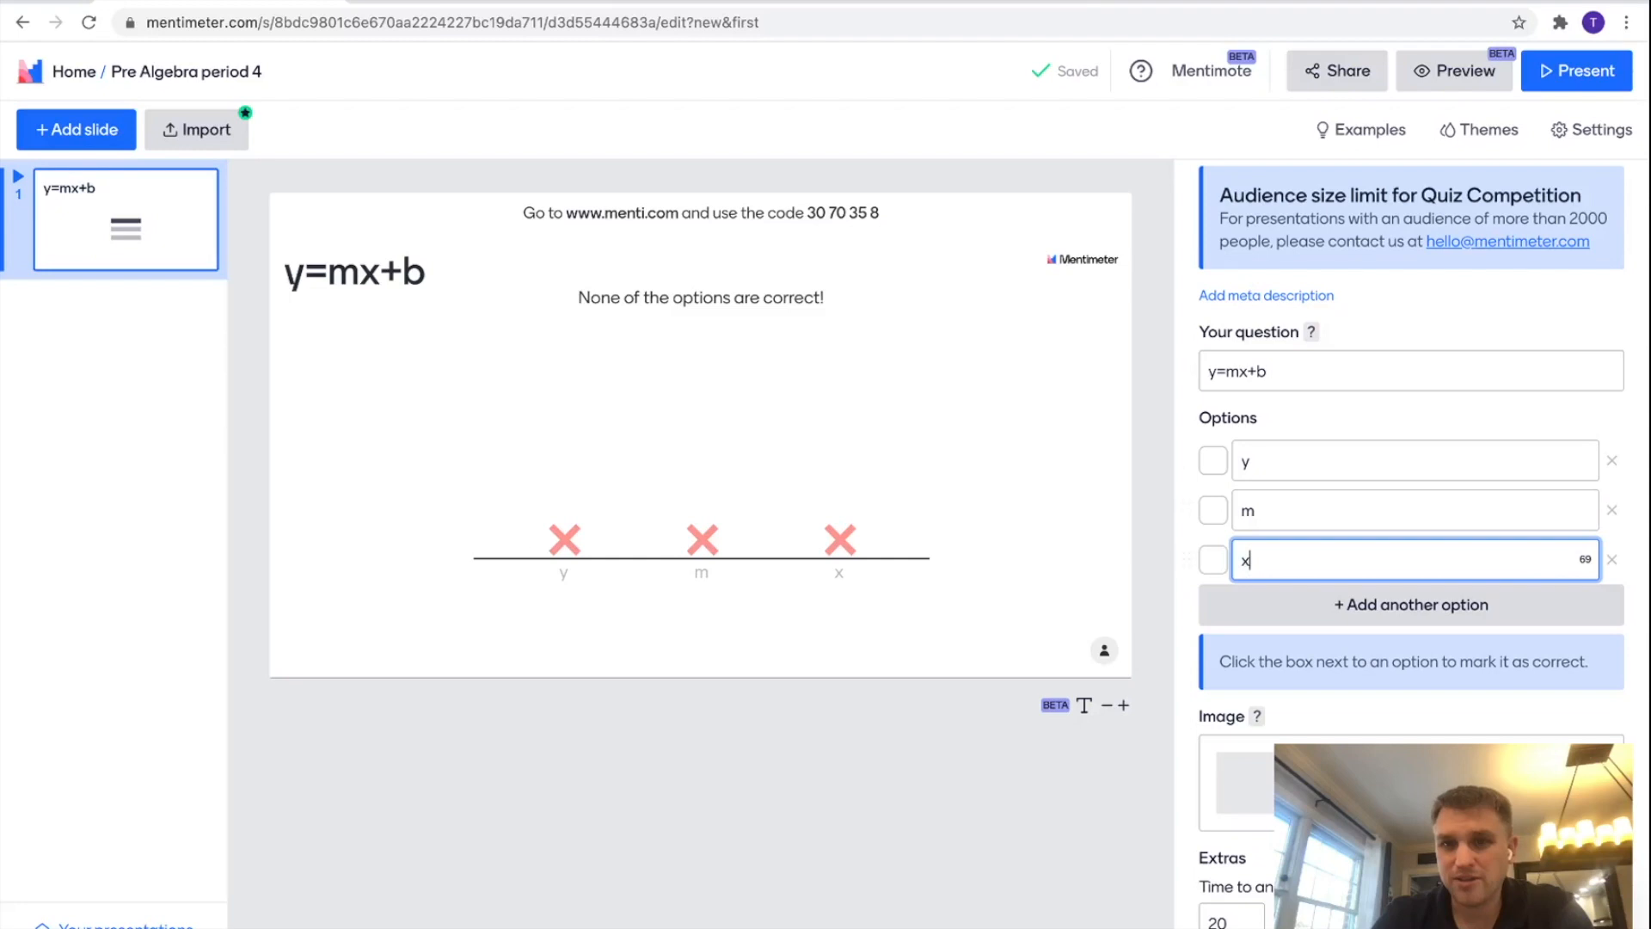
key(Return)
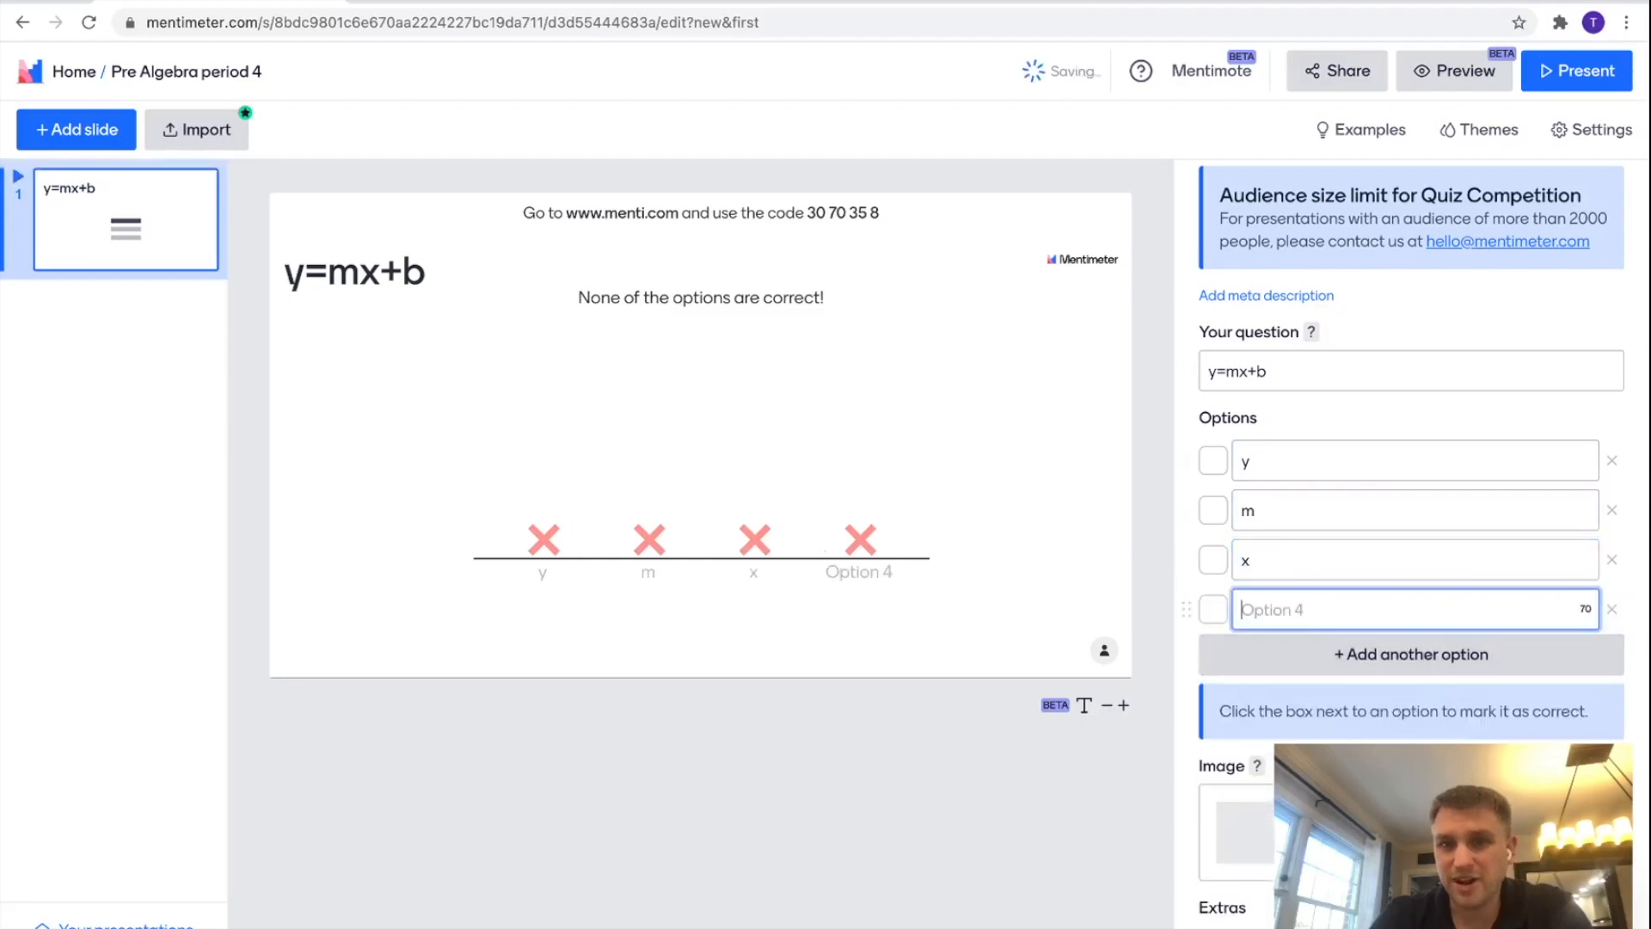
text(b)
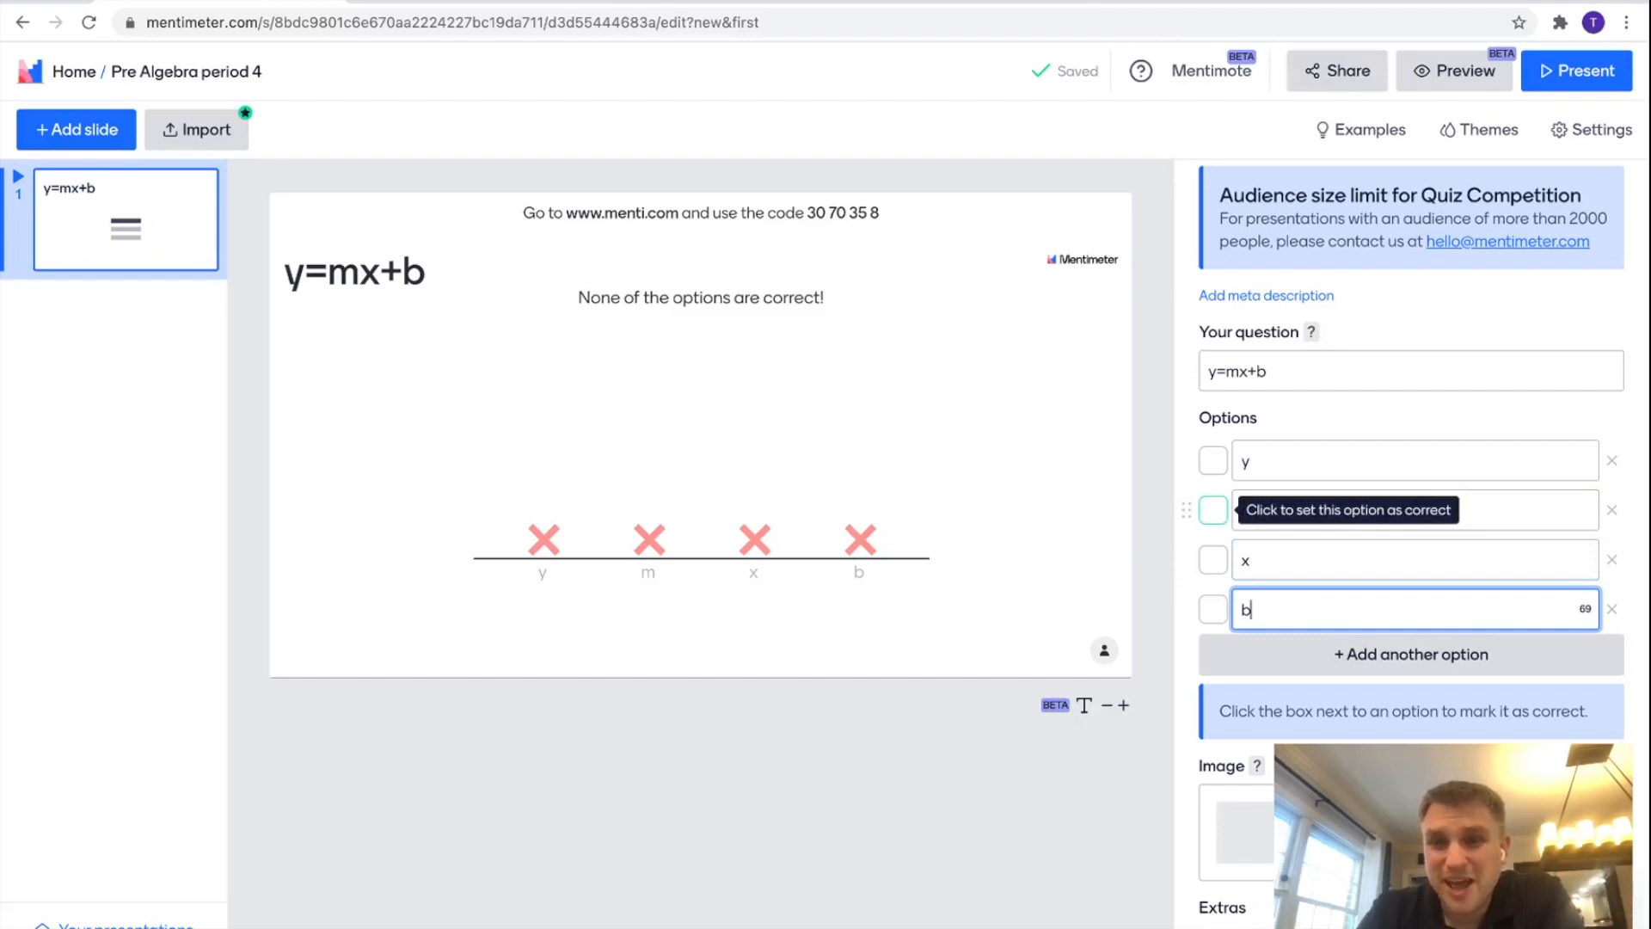
Mark option m as the only correct answer.
click(1213, 510)
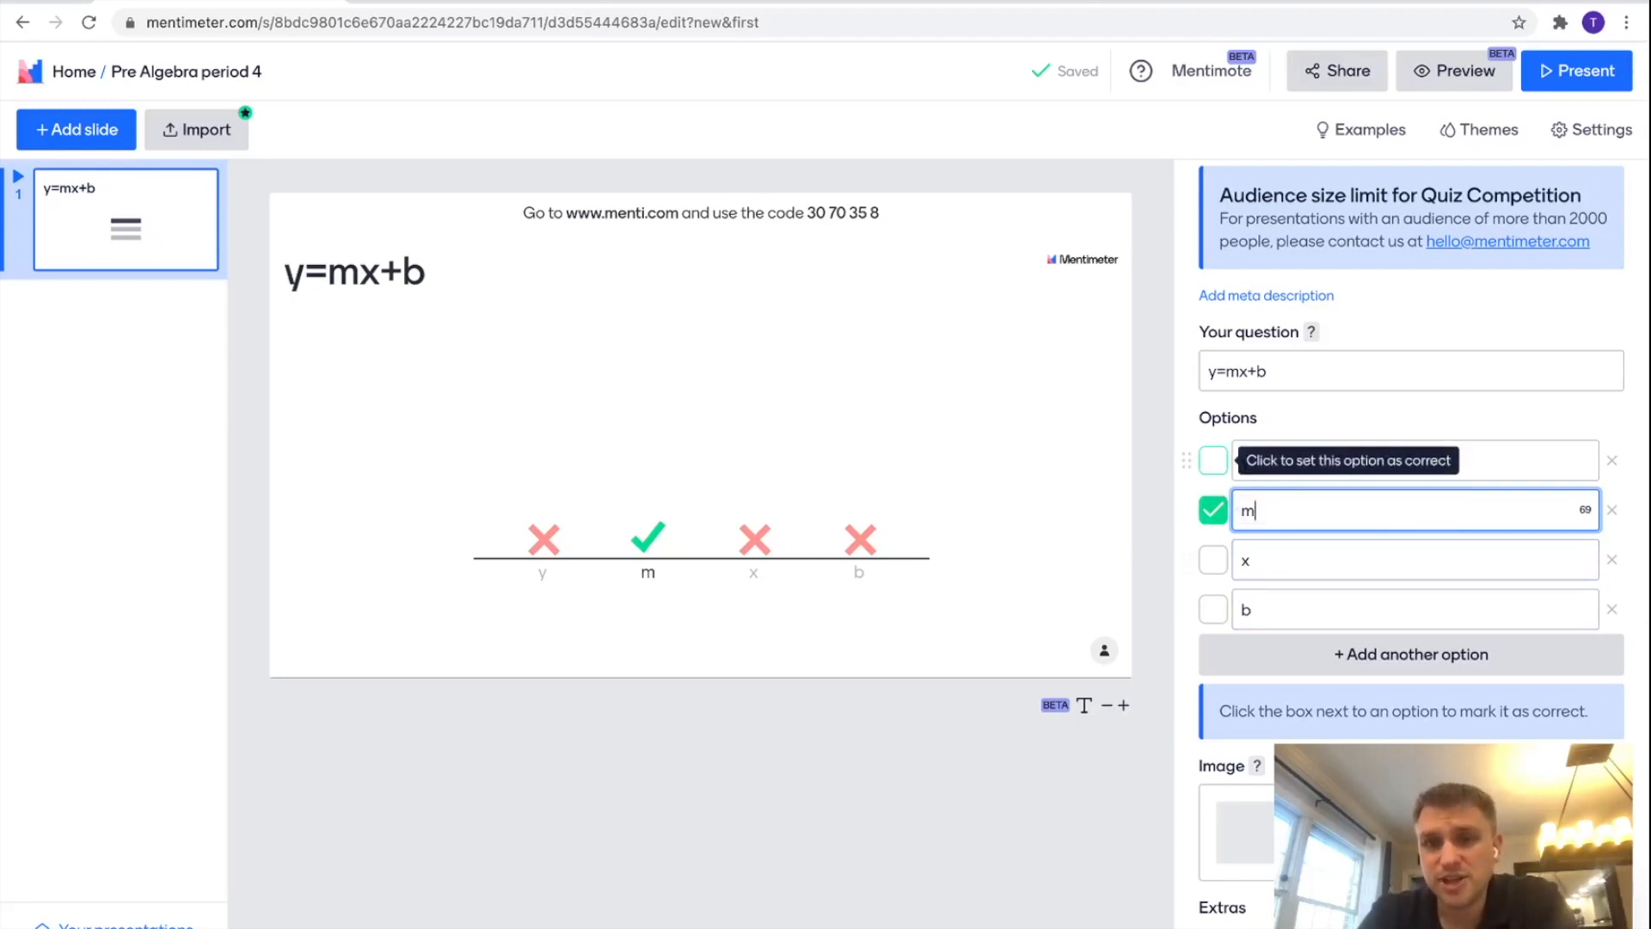
click(1212, 460)
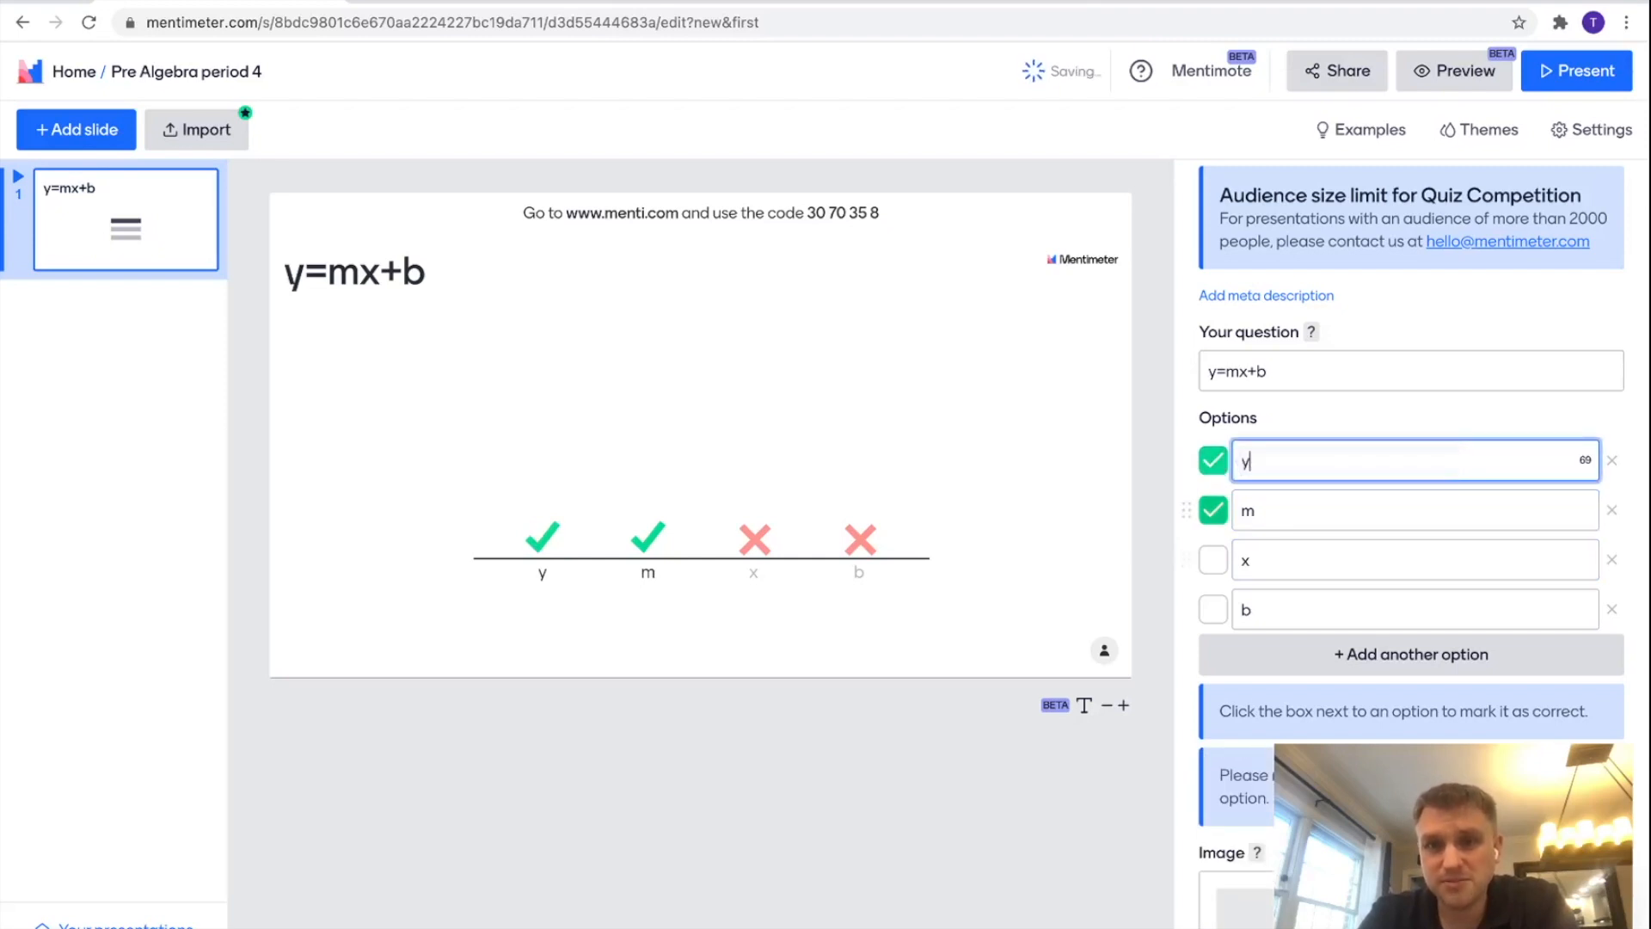
click(1213, 460)
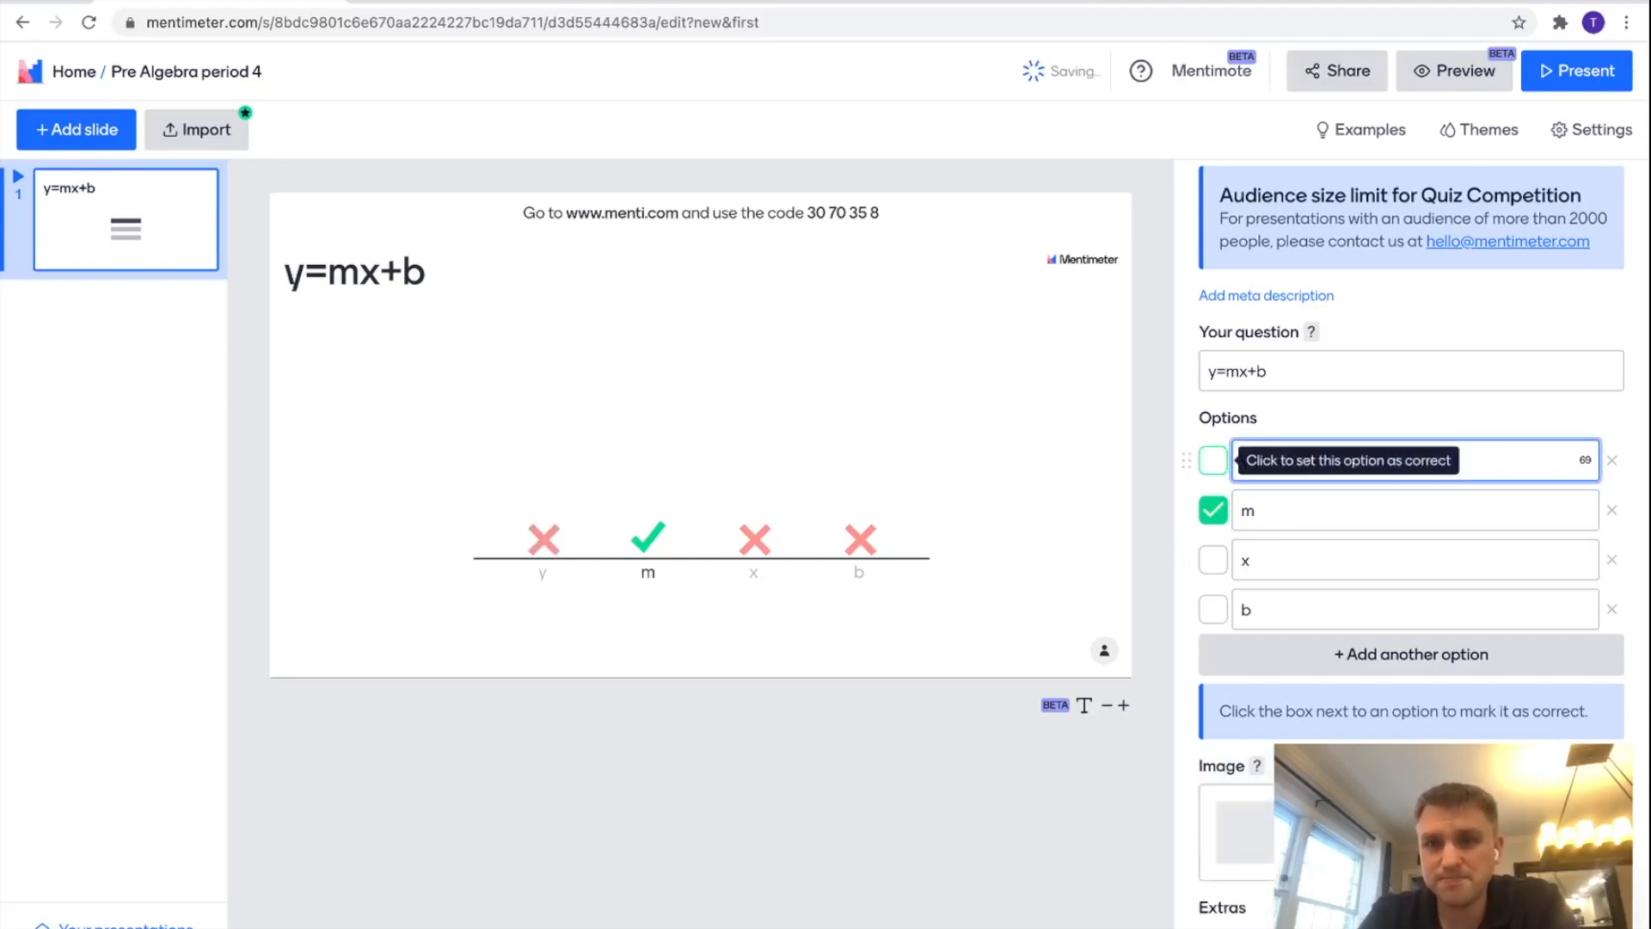
Turn off the extra points for faster correct answers on the quiz slide.
scroll(1410, 516, down, 3)
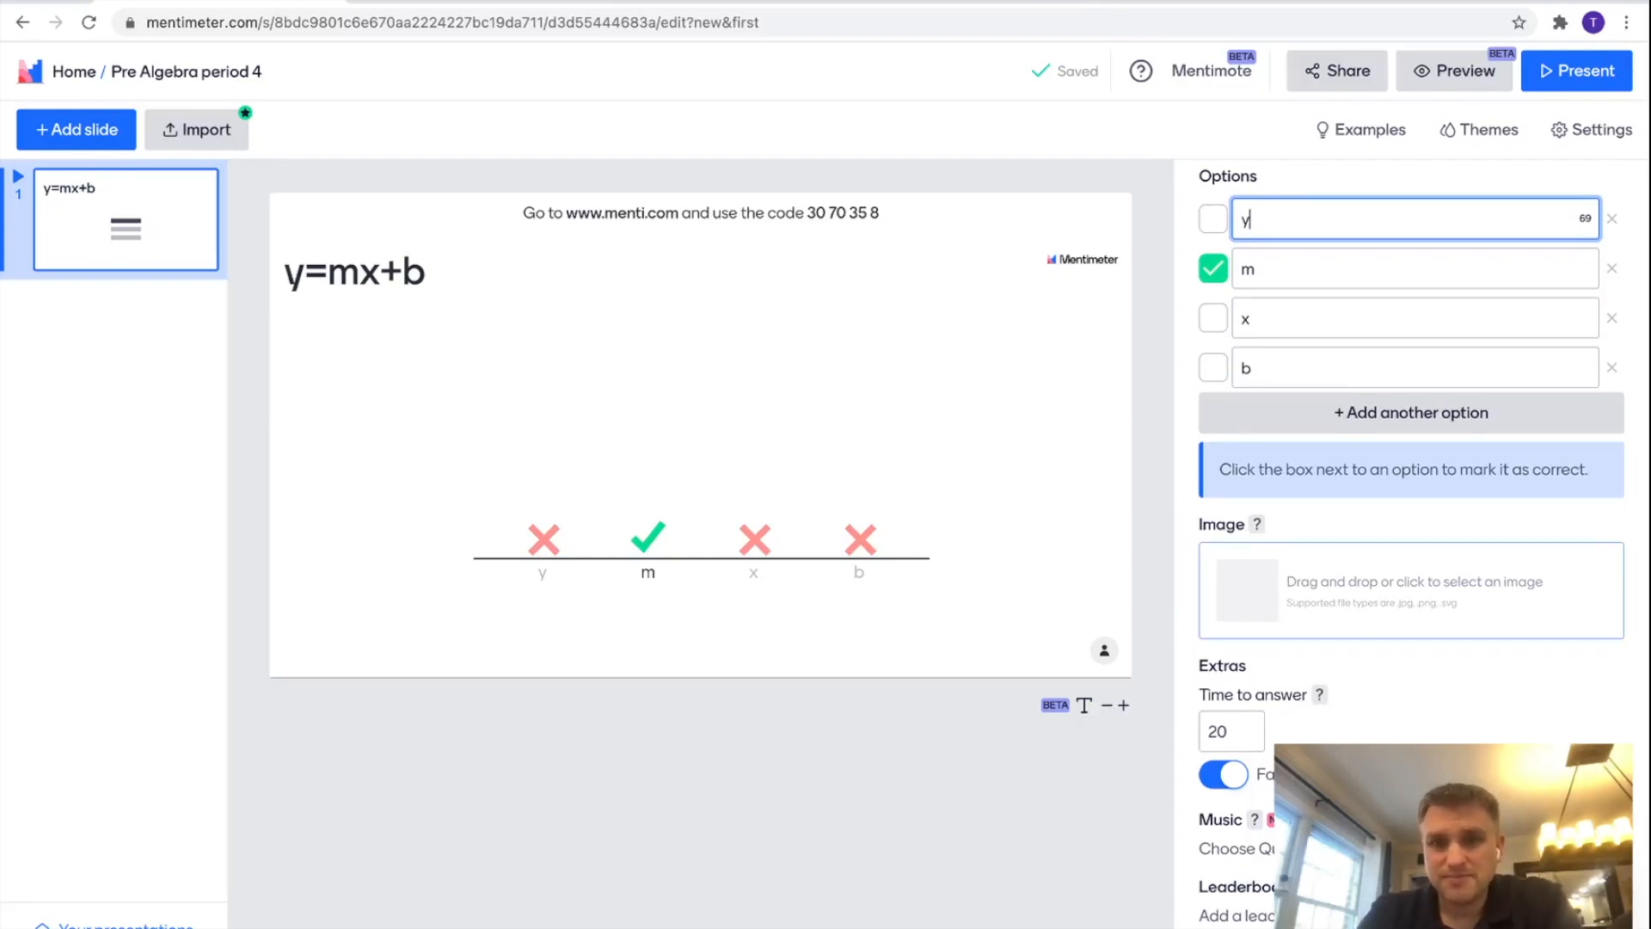
click(1229, 731)
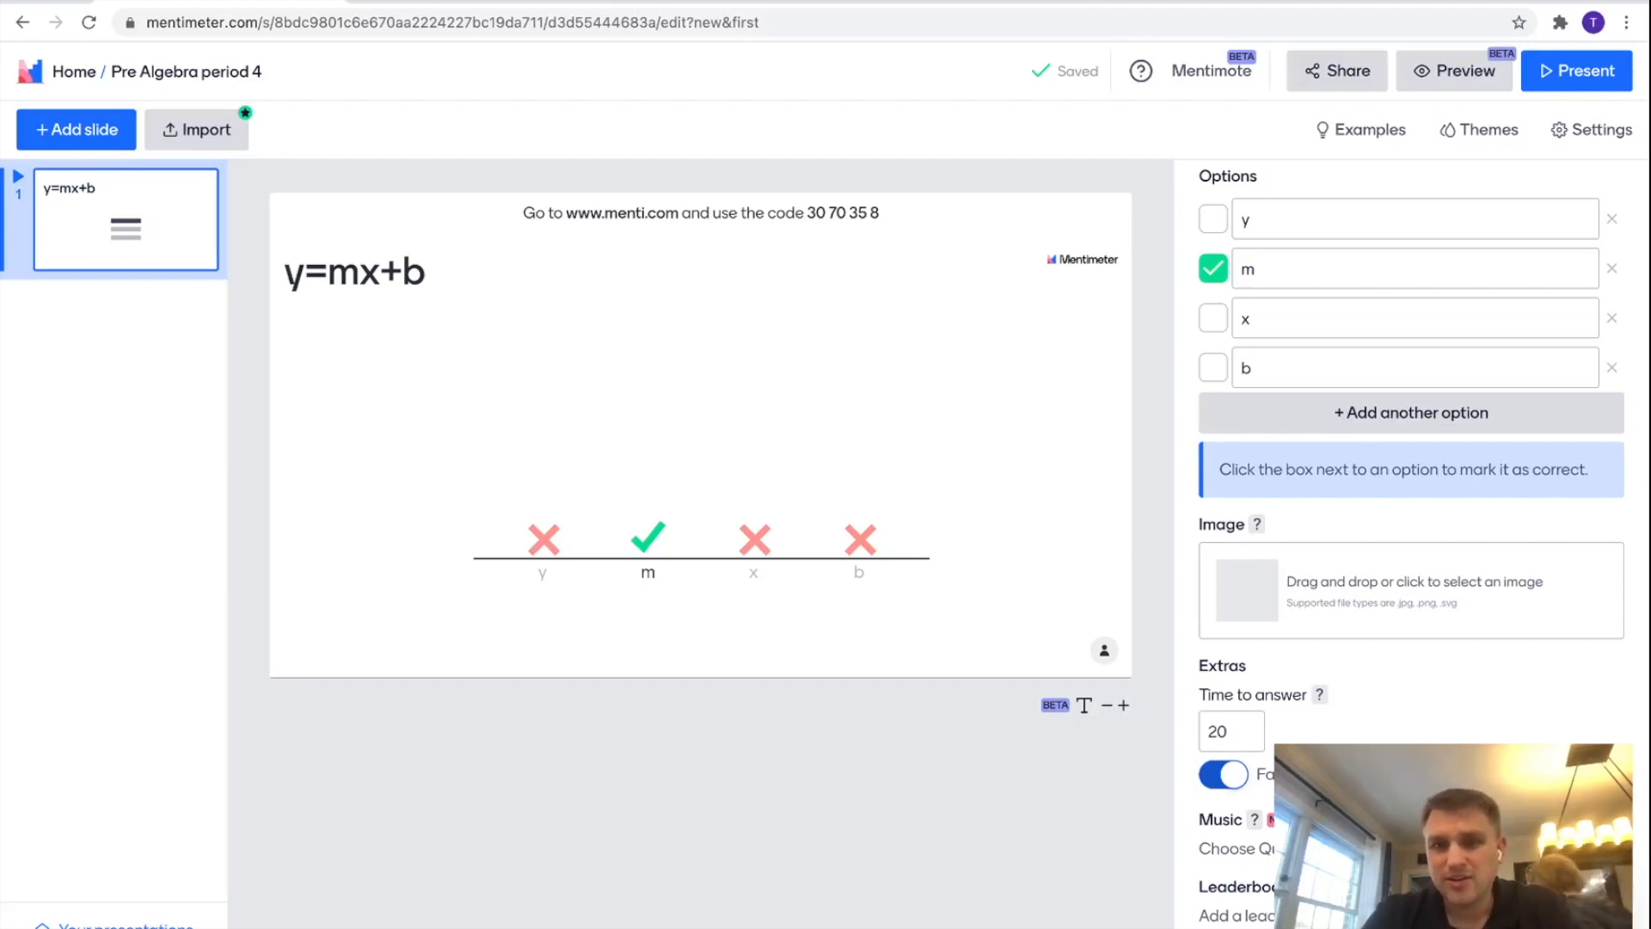
click(1223, 775)
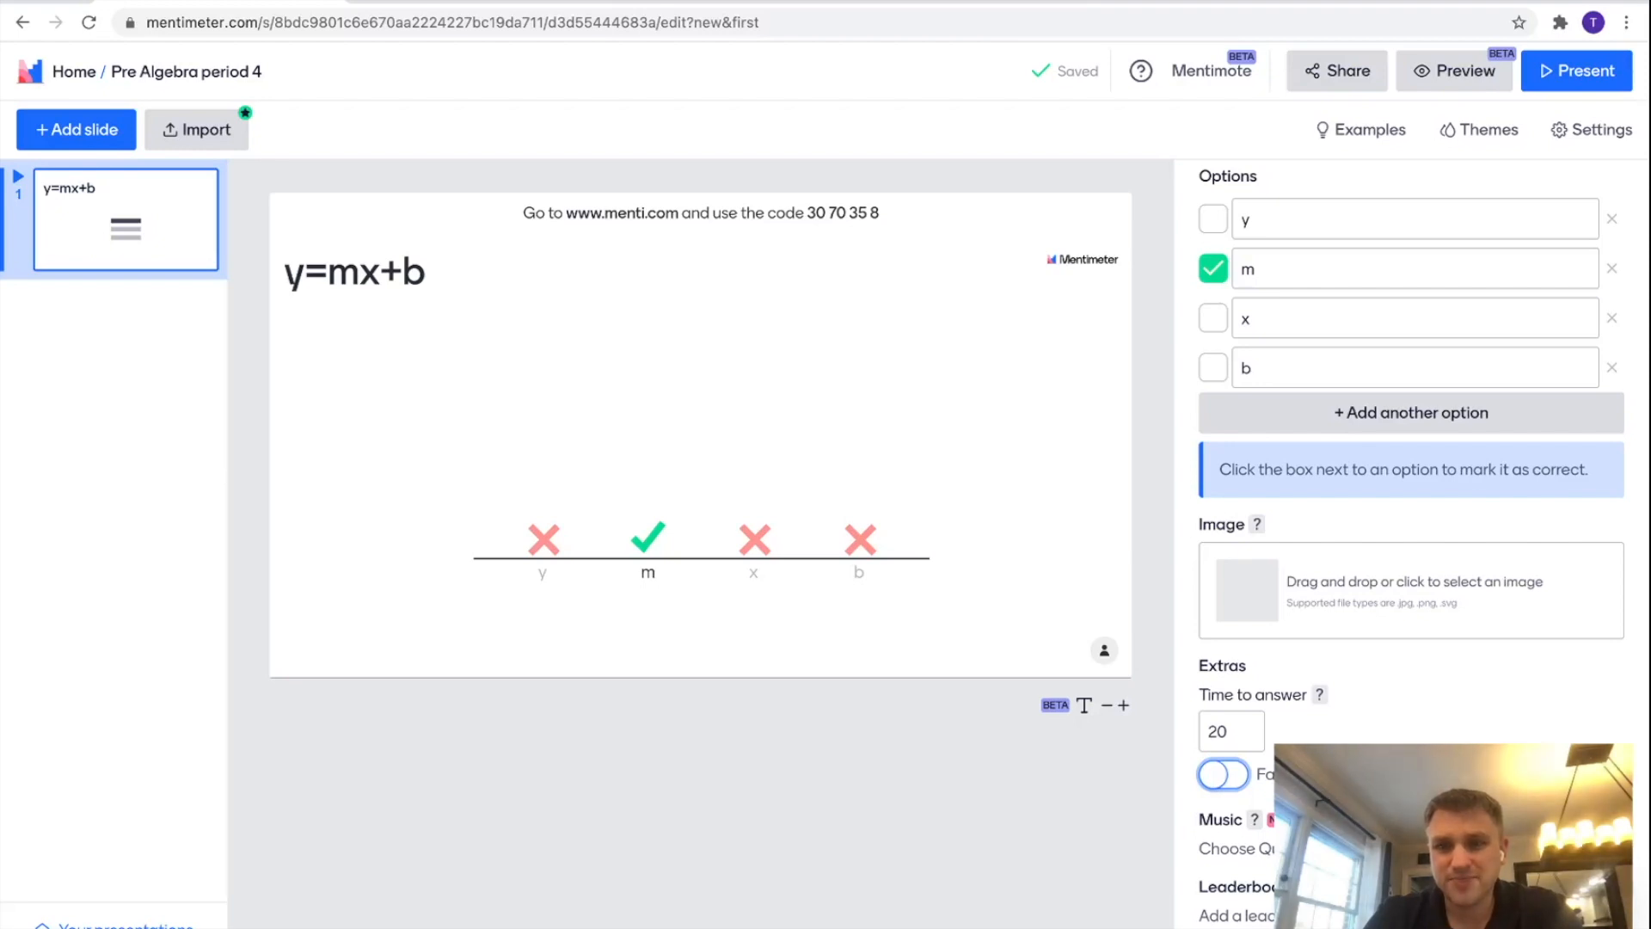
Preview the track "A One Way Ticket Too Much" and select it as the quiz music for the y=mx+b slide.
scroll(1410, 541, down, 2)
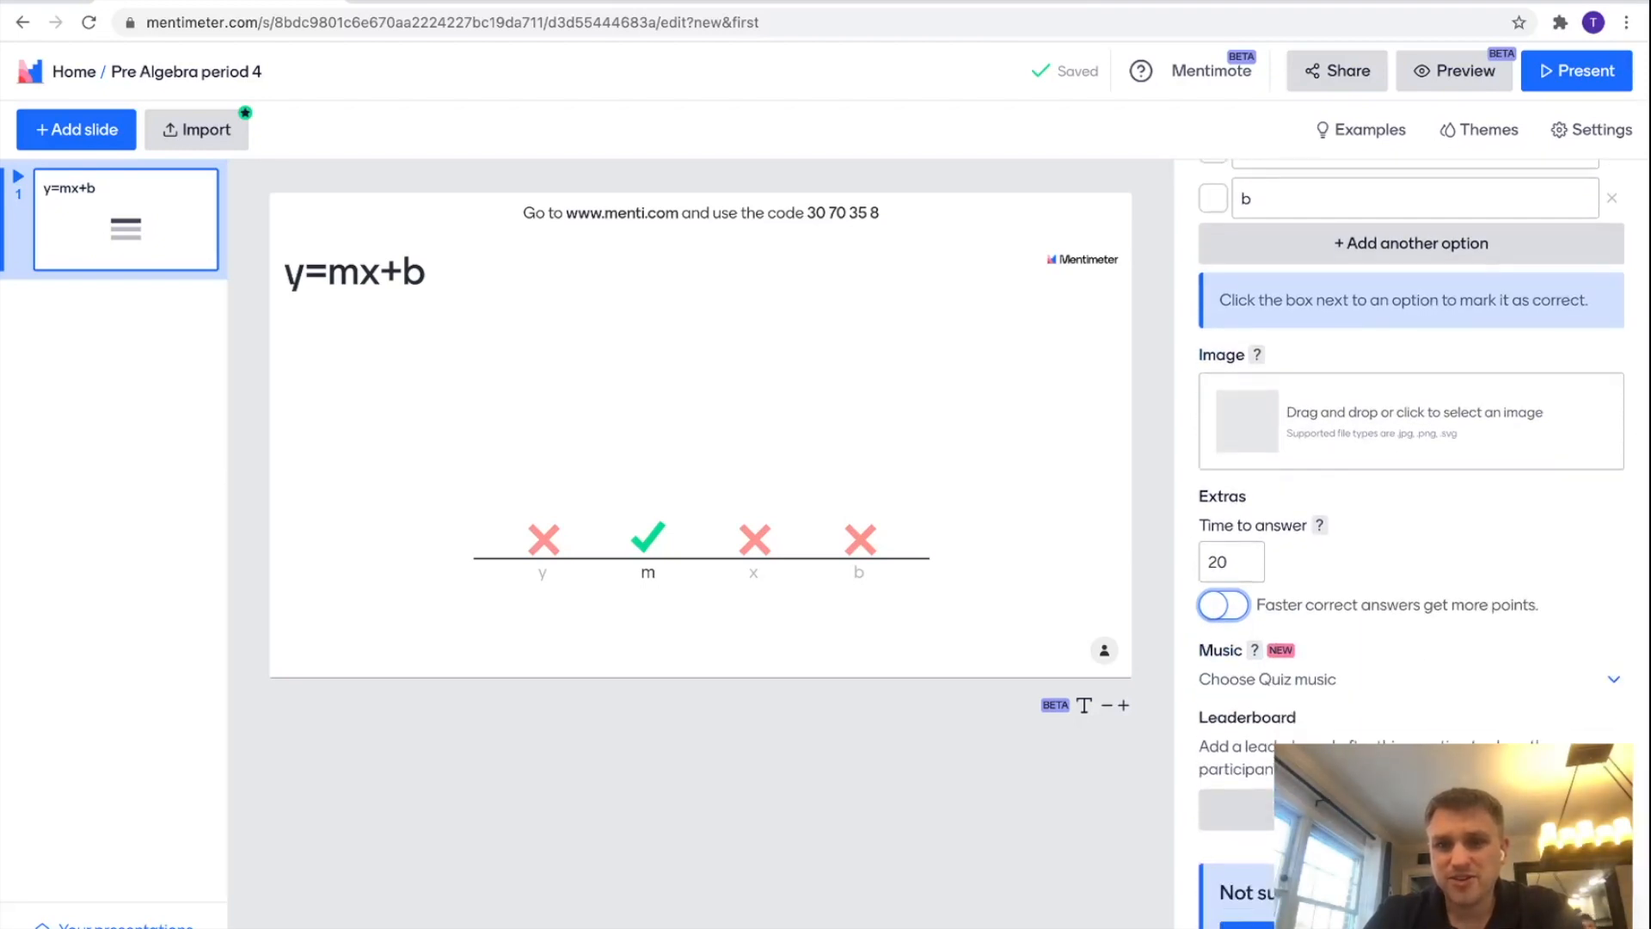
click(1410, 680)
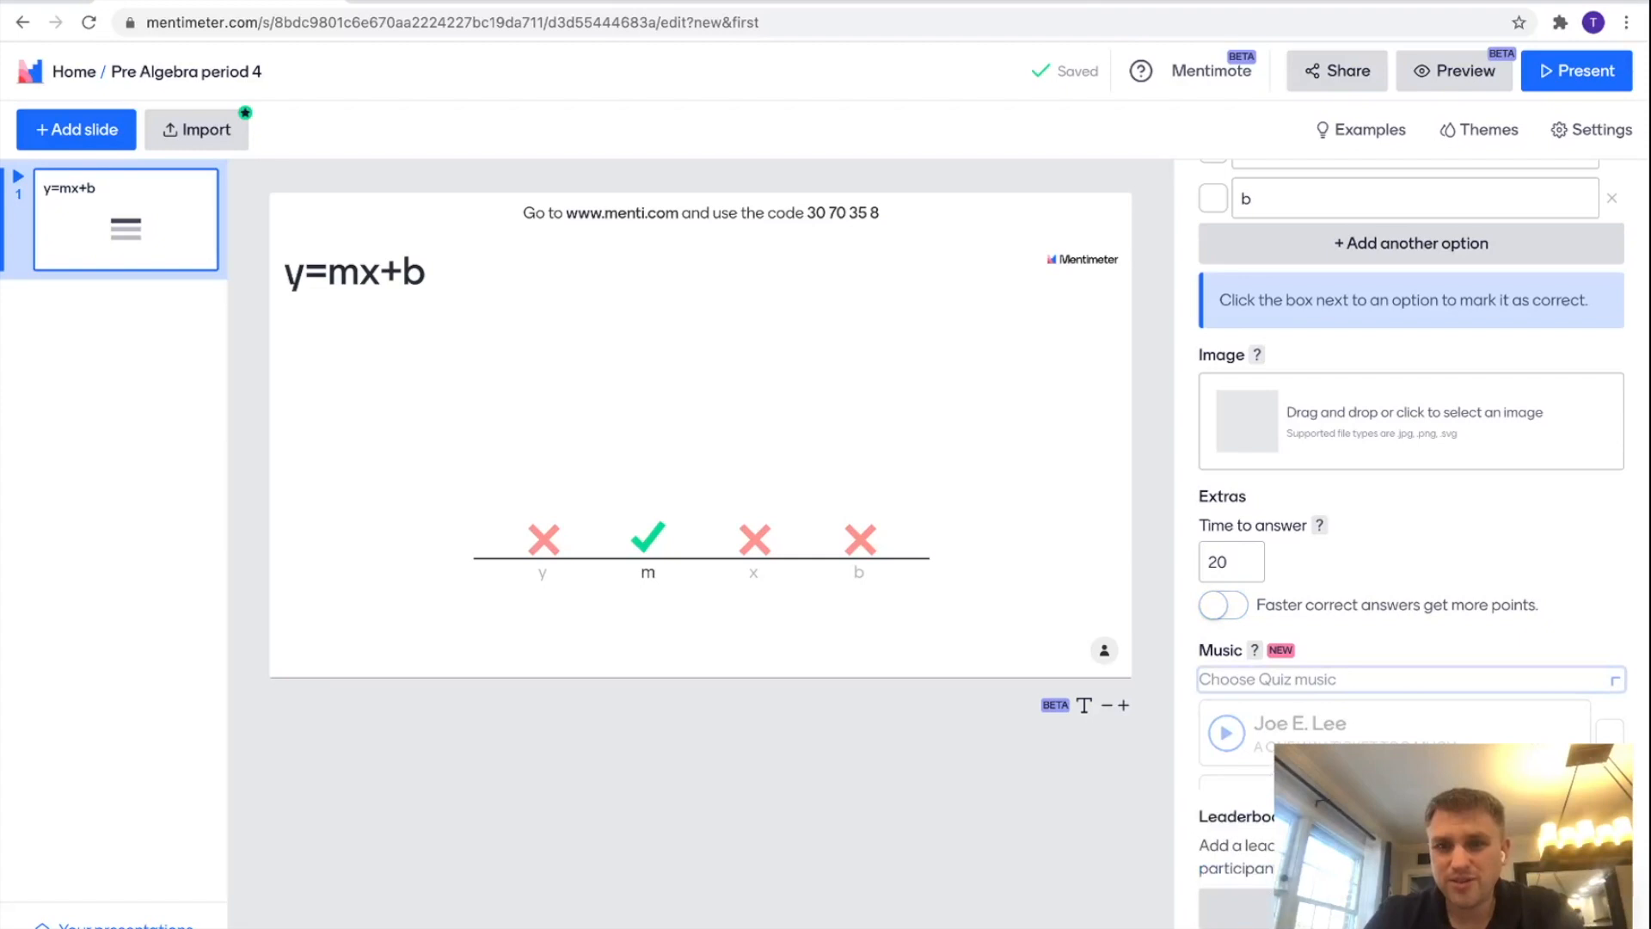
scroll(1411, 679, down, 2)
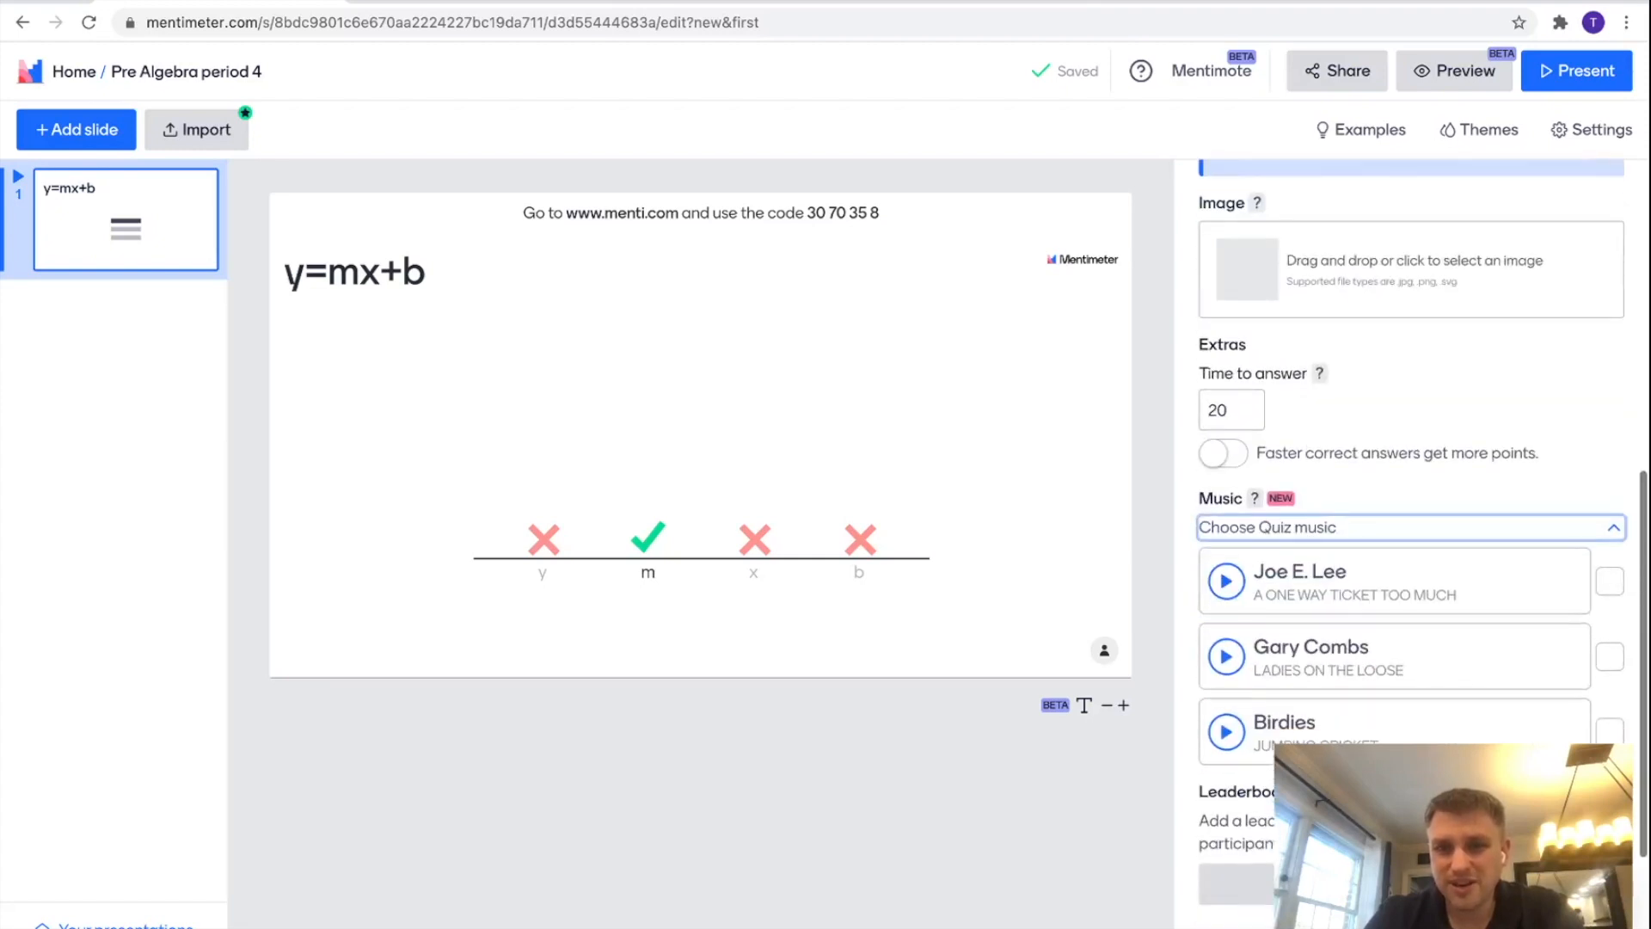
click(1226, 581)
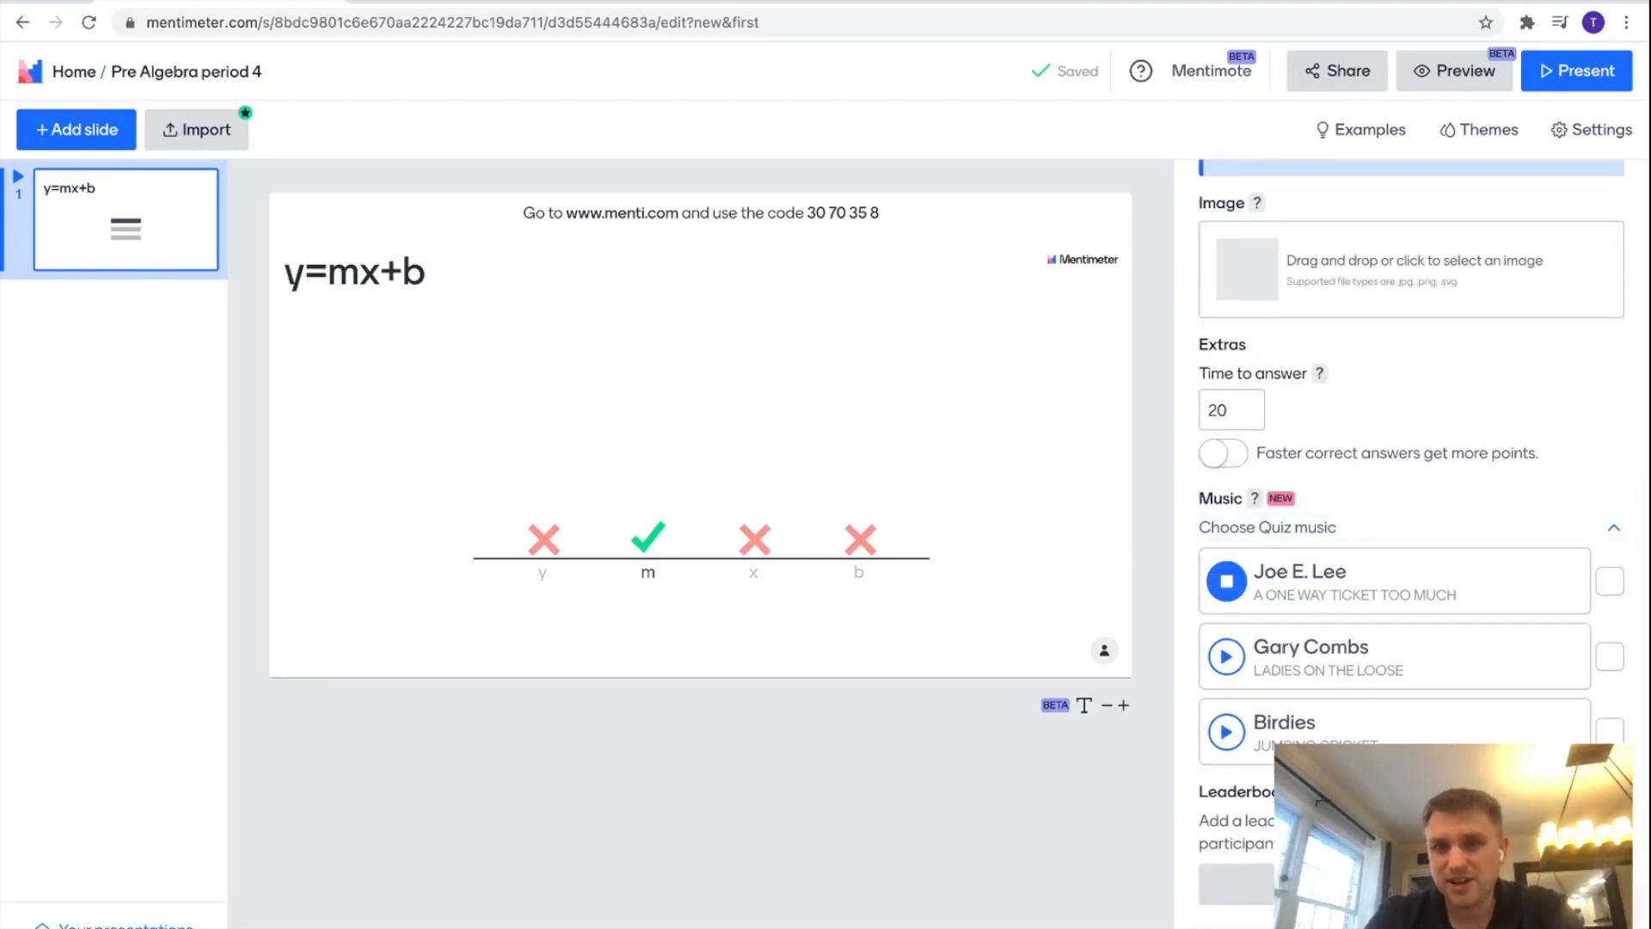
click(1226, 582)
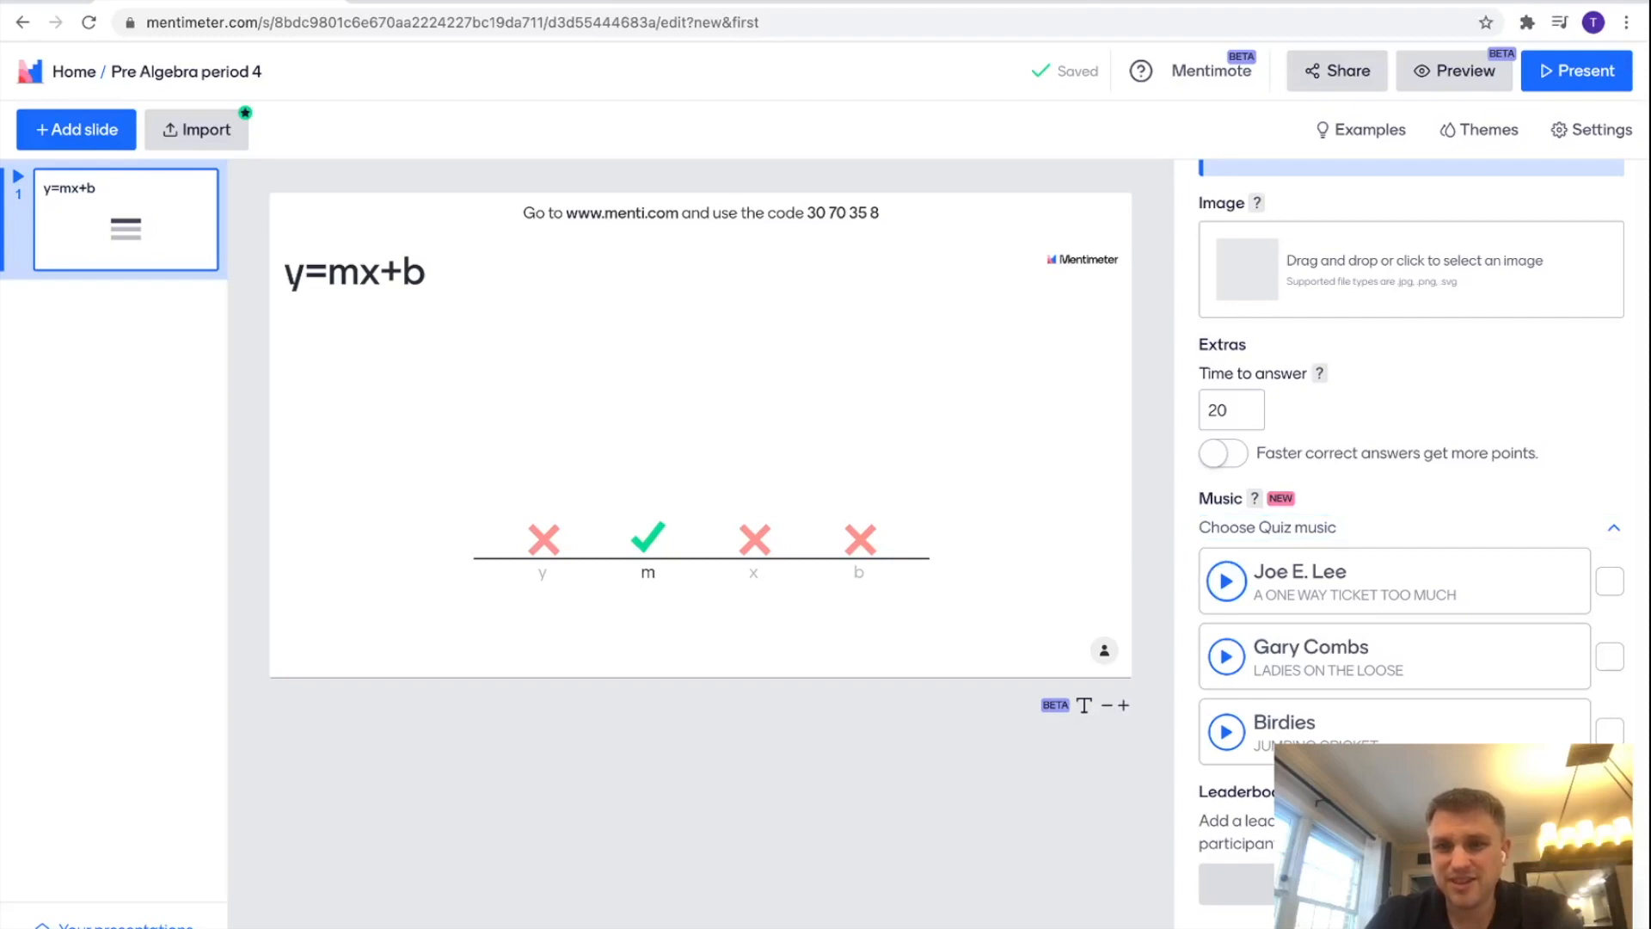
click(1610, 582)
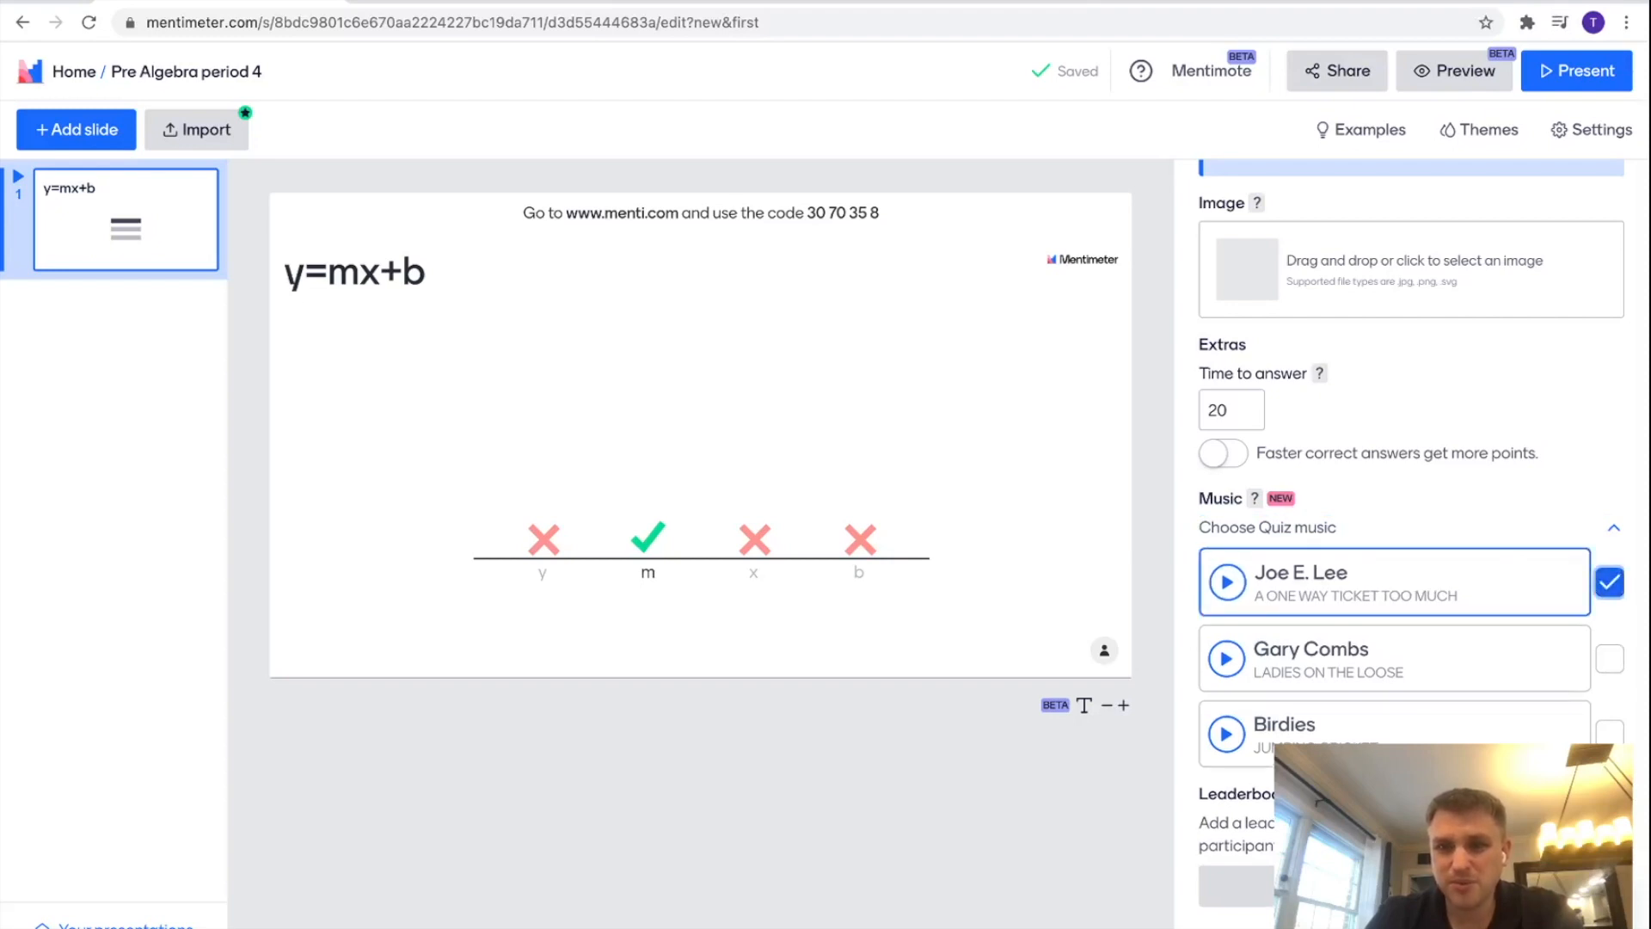
Add a leaderboard after the y=mx+b question and remove it again.
scroll(1410, 516, down, 3)
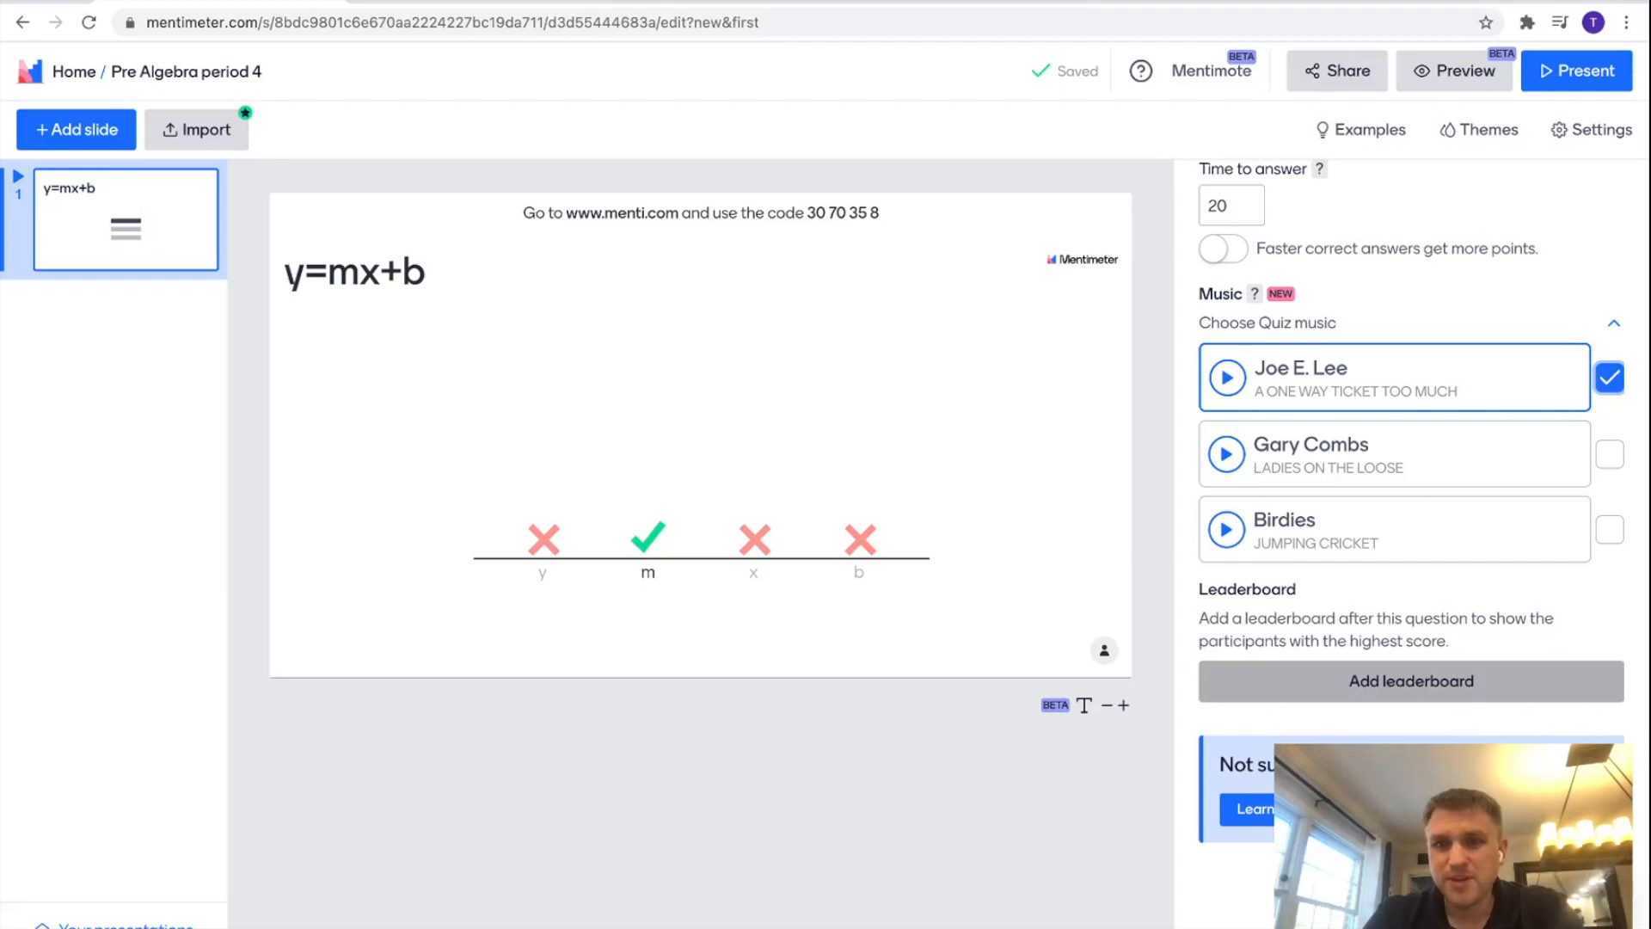
click(1412, 681)
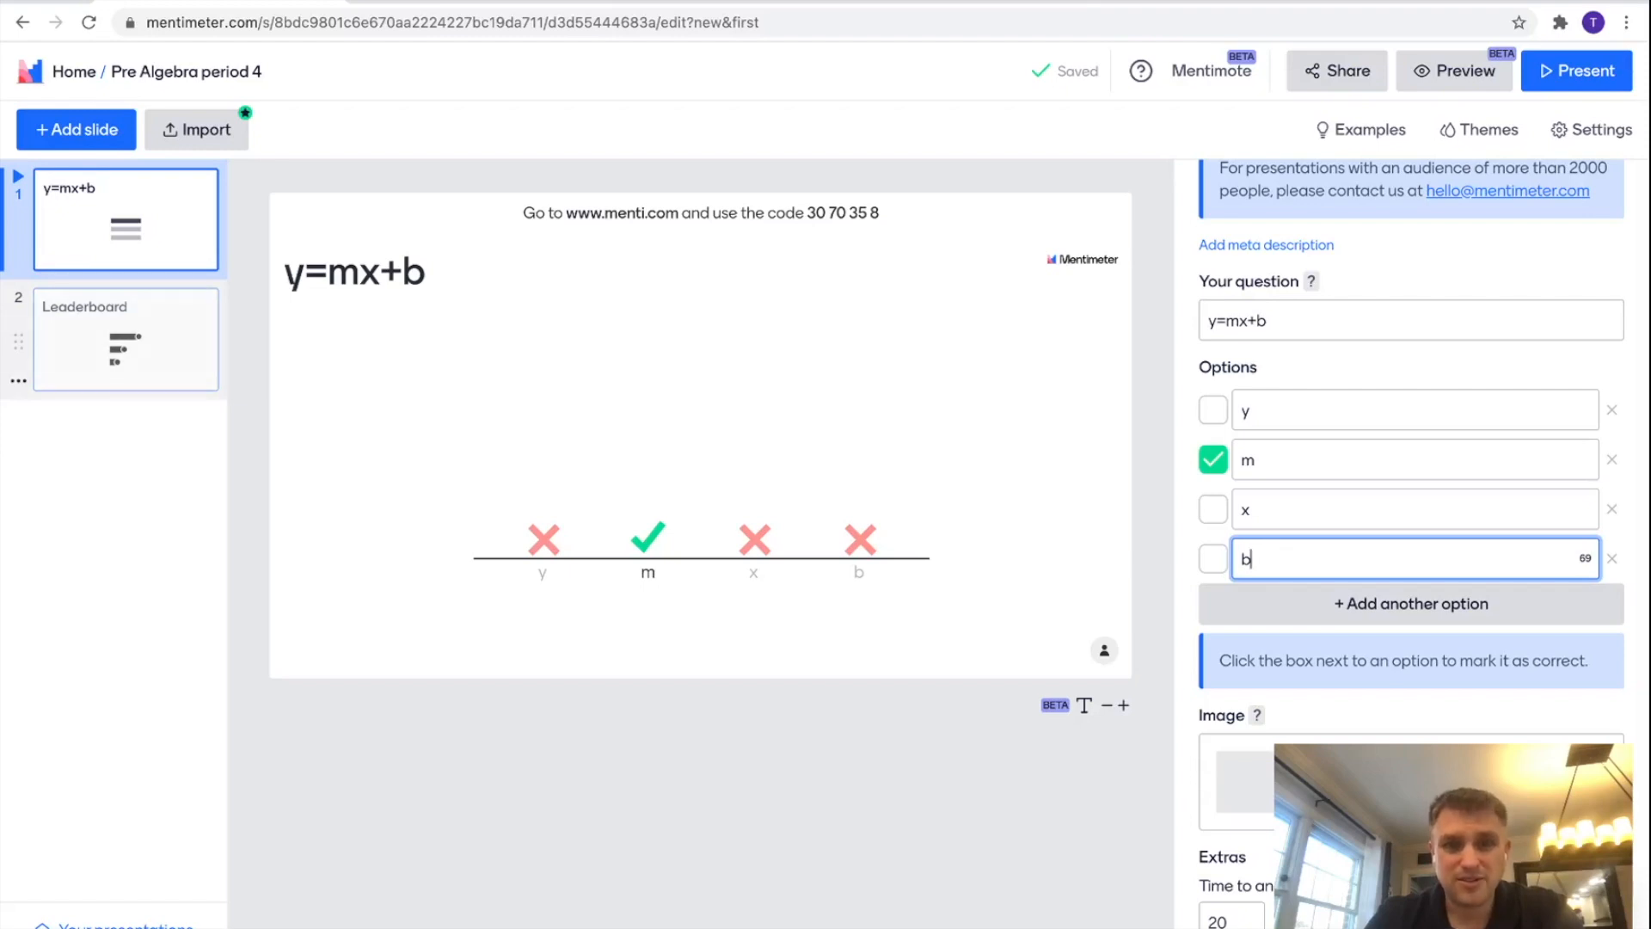
scroll(1410, 541, down, 8)
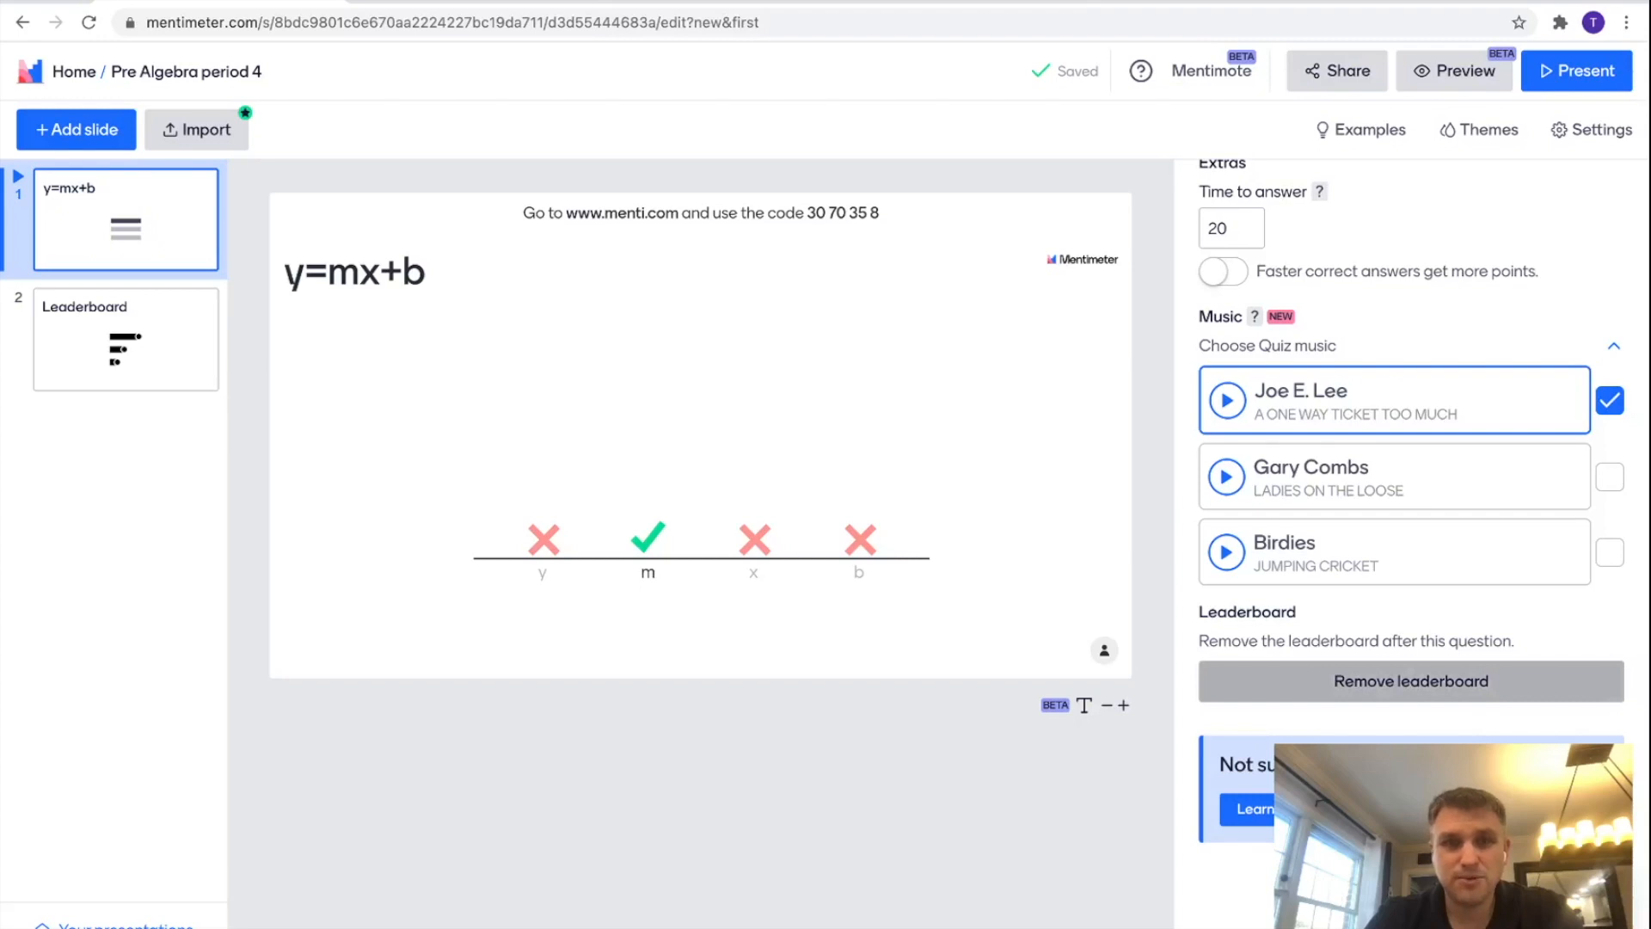
click(1410, 680)
scroll(1411, 516, up, 8)
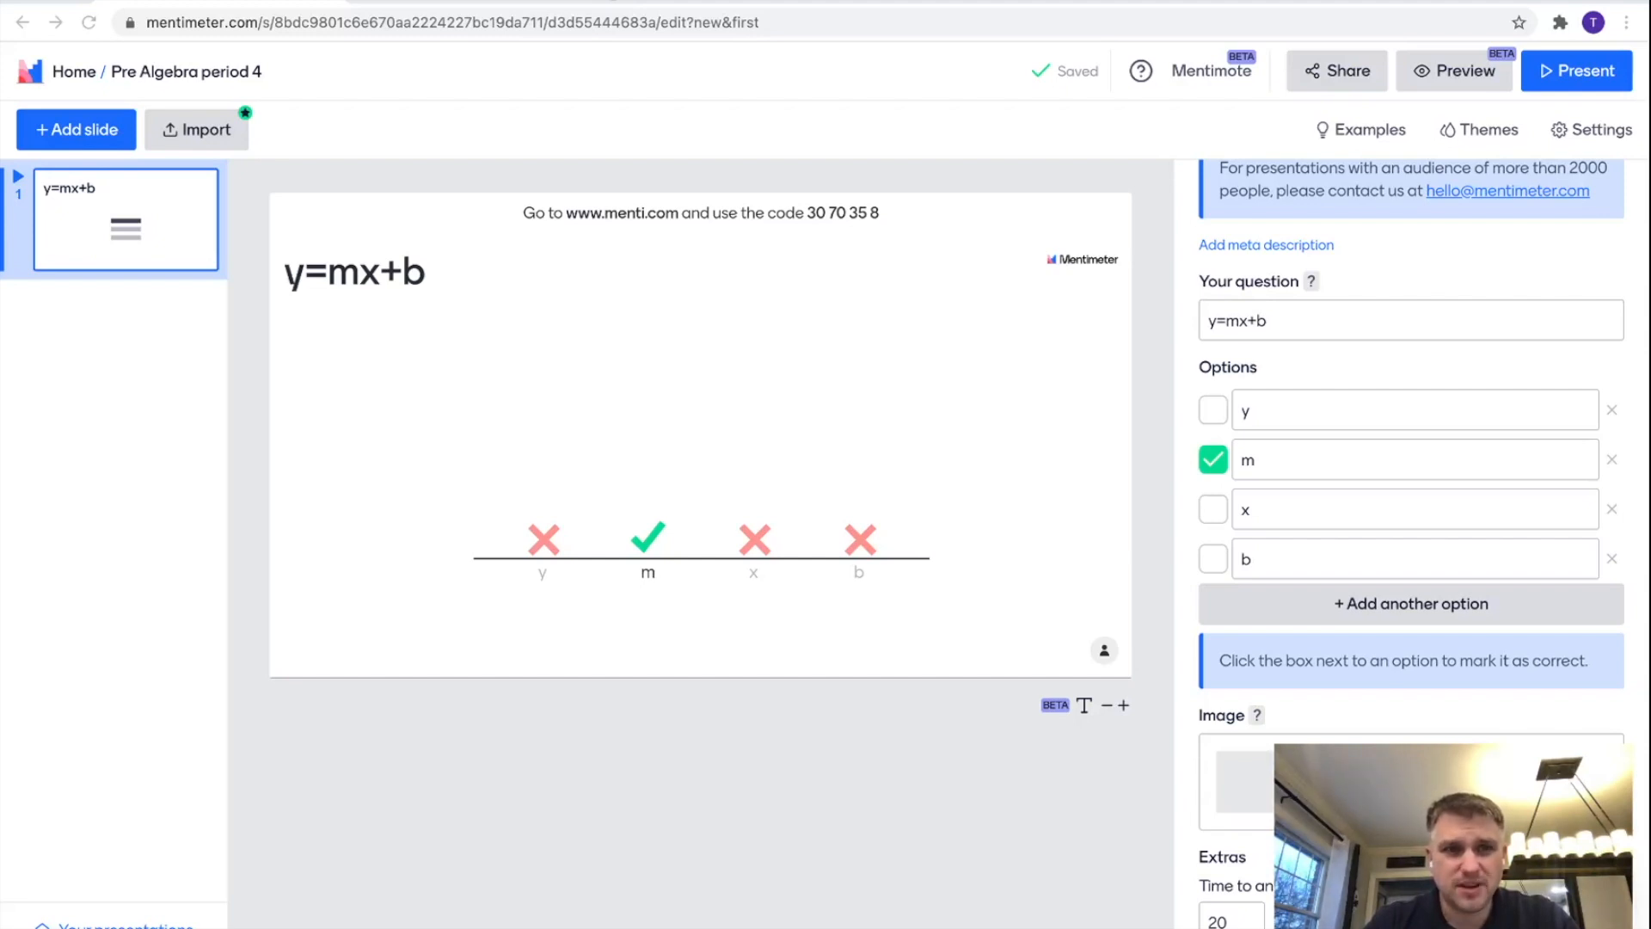
click(1415, 559)
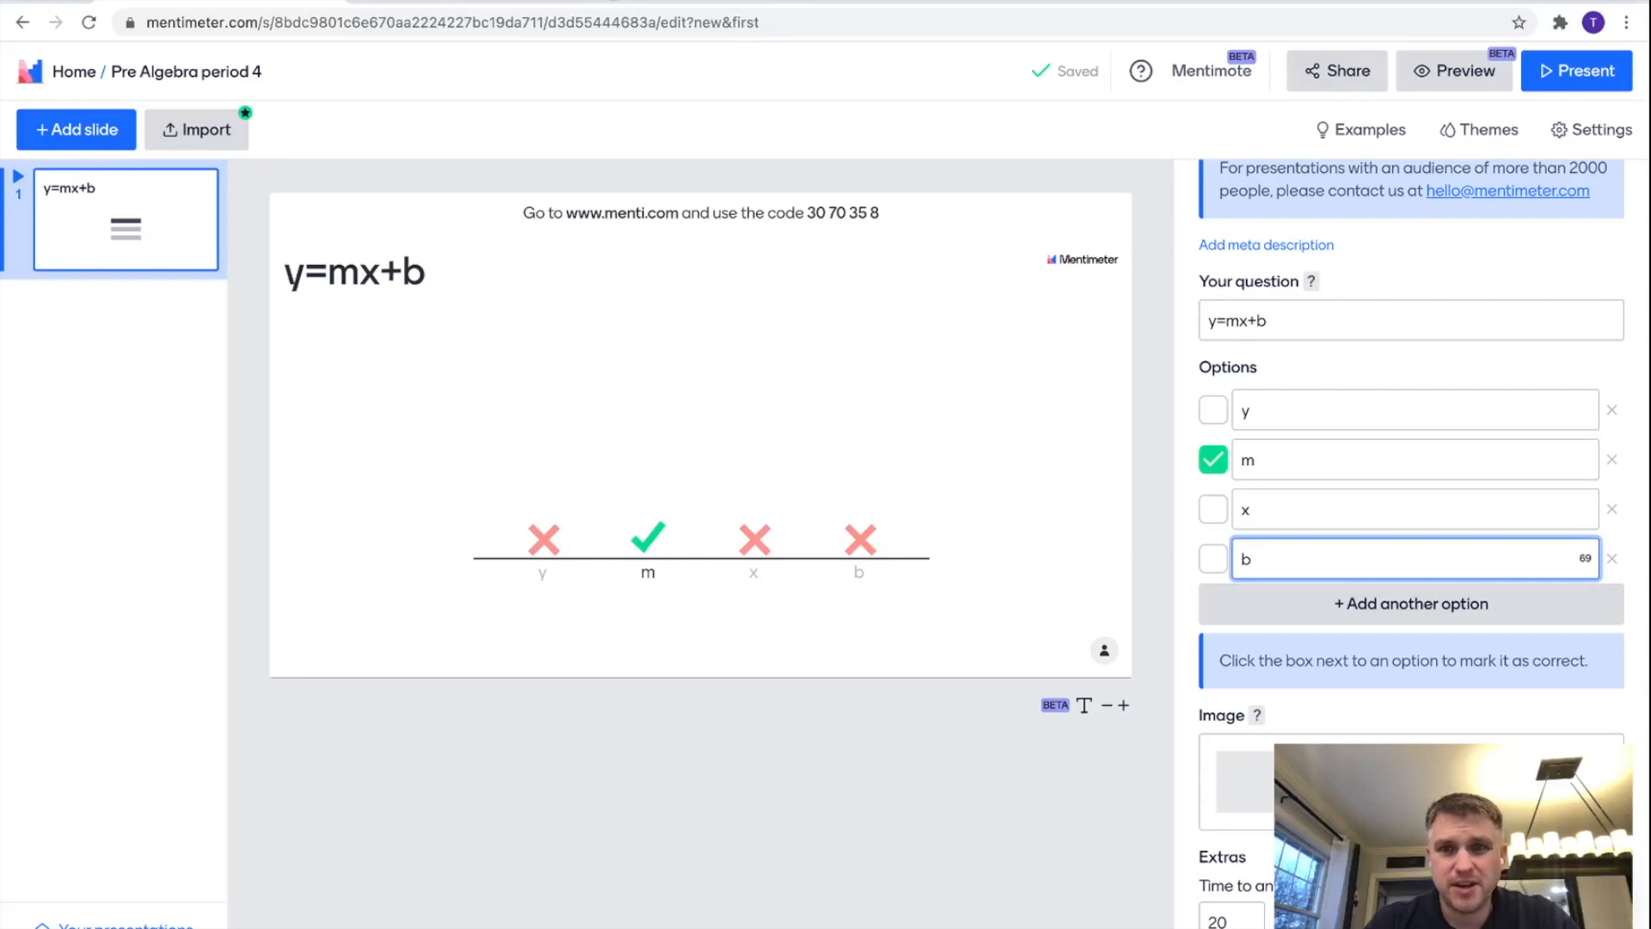
Add a second Select Answer slide with the question "Identify the slope of this line" and a line graph image.
click(76, 129)
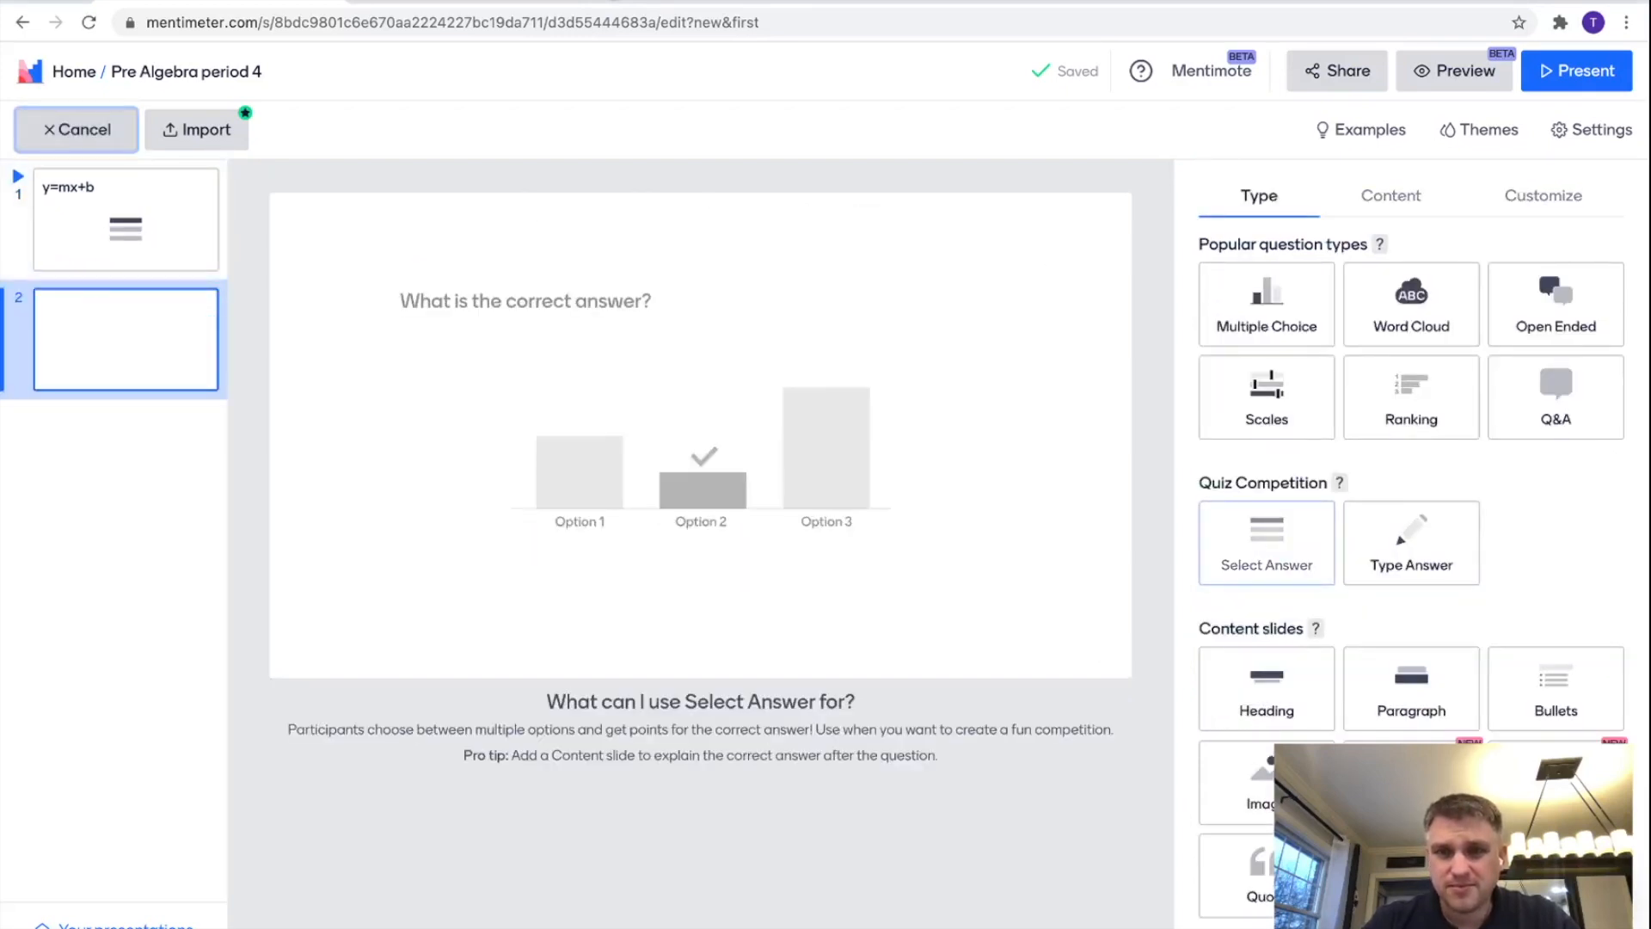
click(1267, 541)
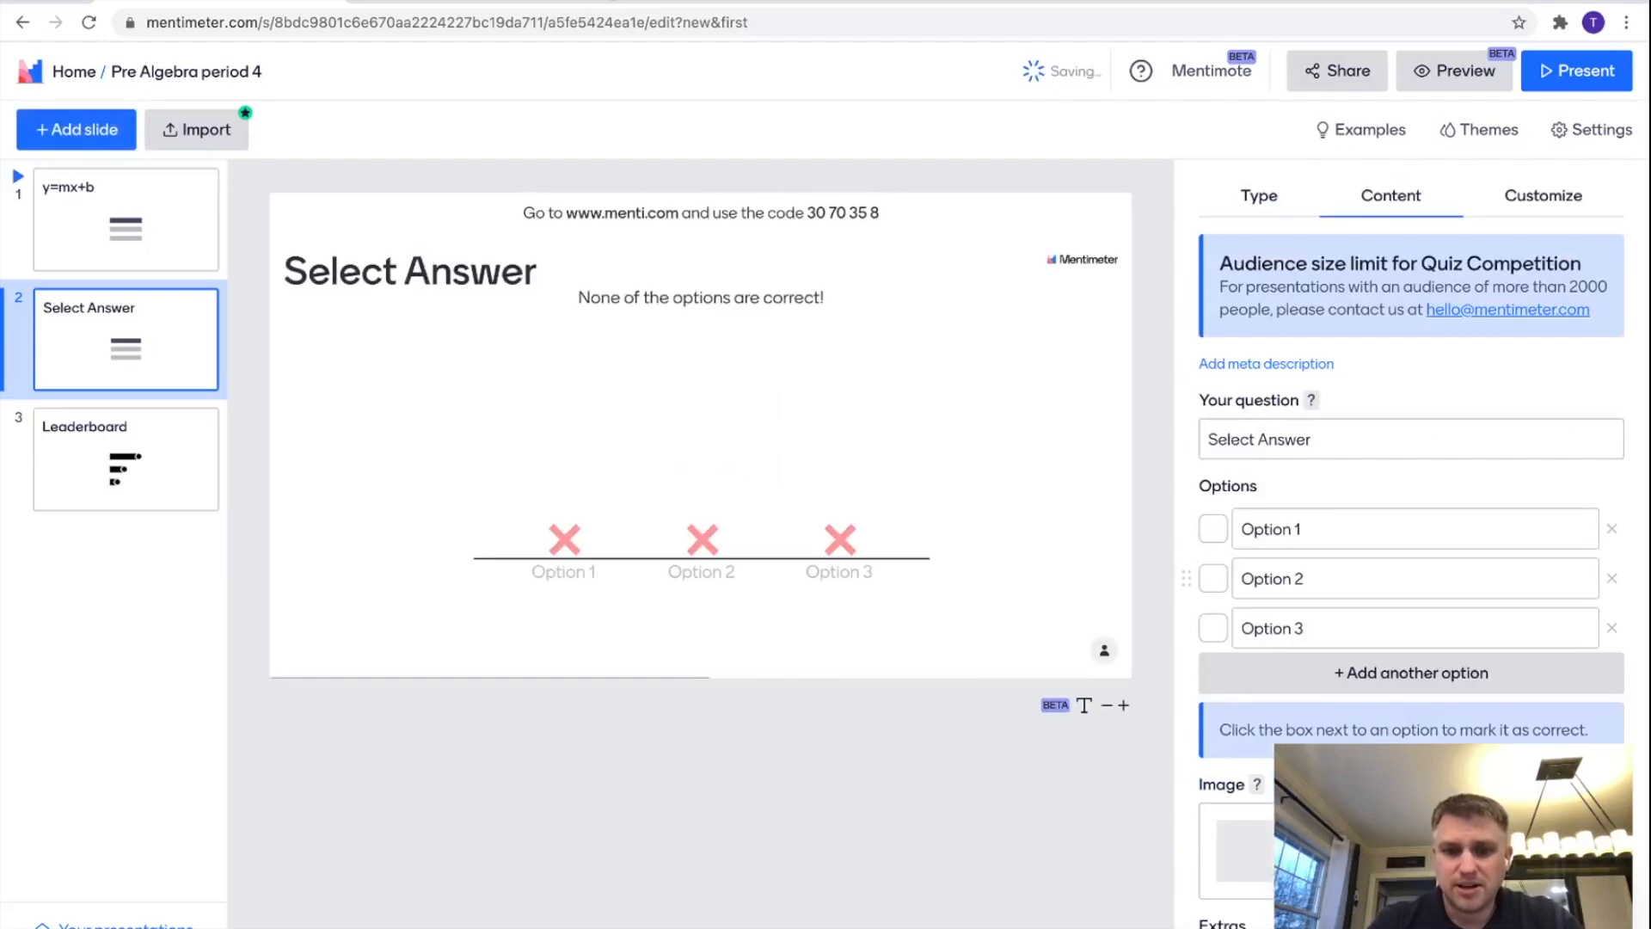
click(1410, 439)
text(Identify the)
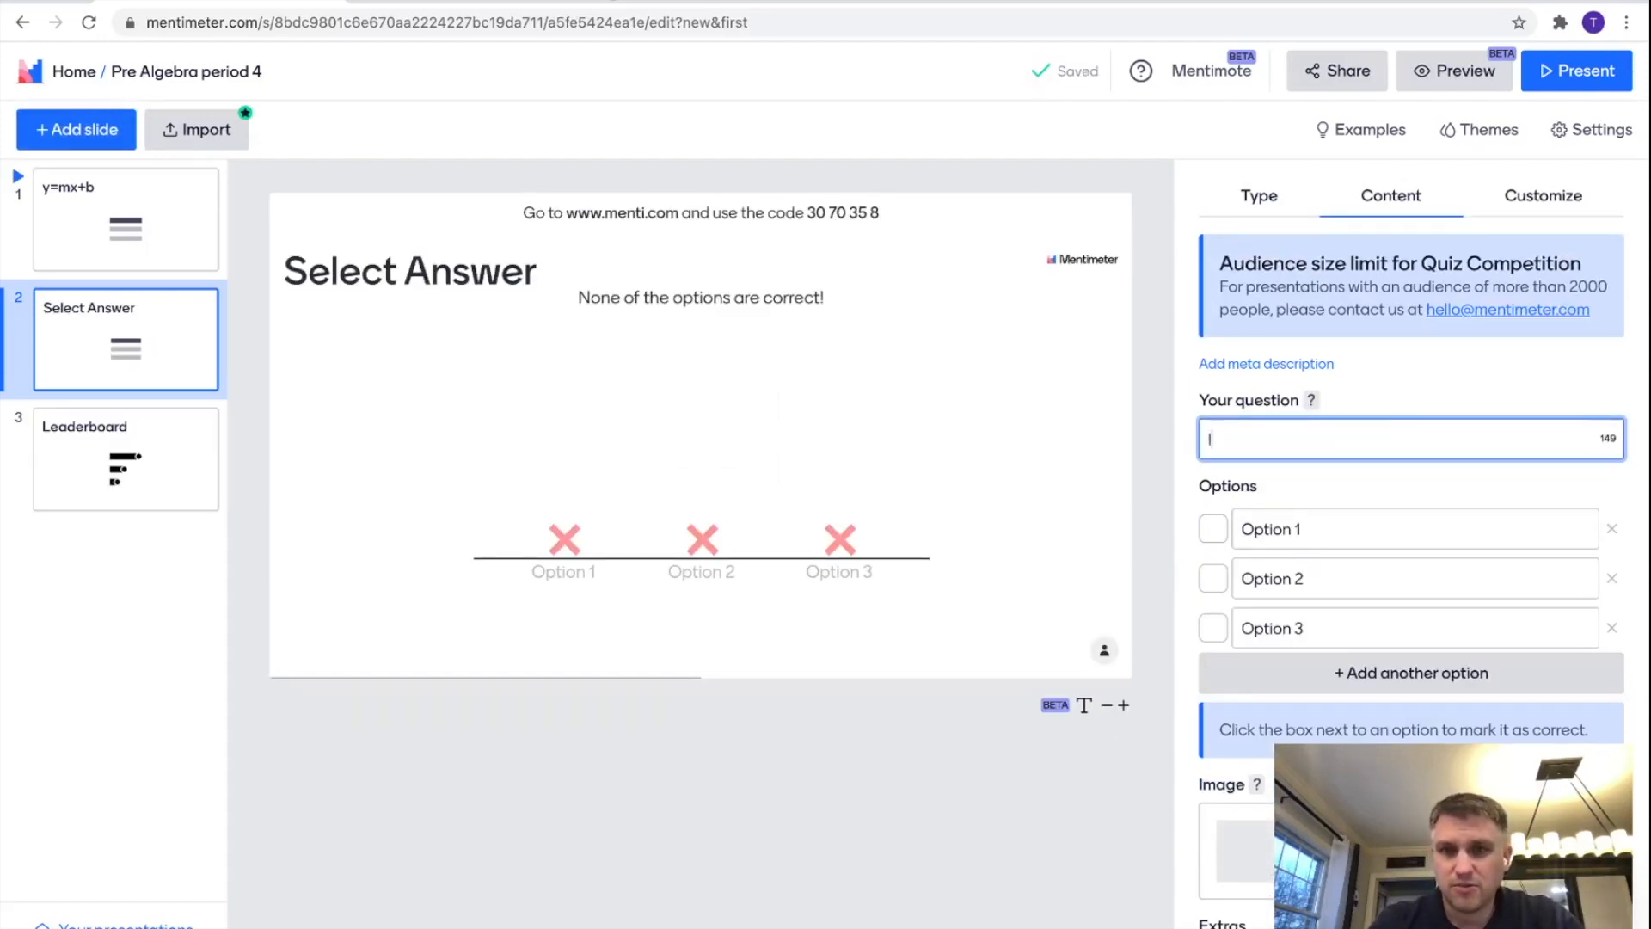
text( slope of this line)
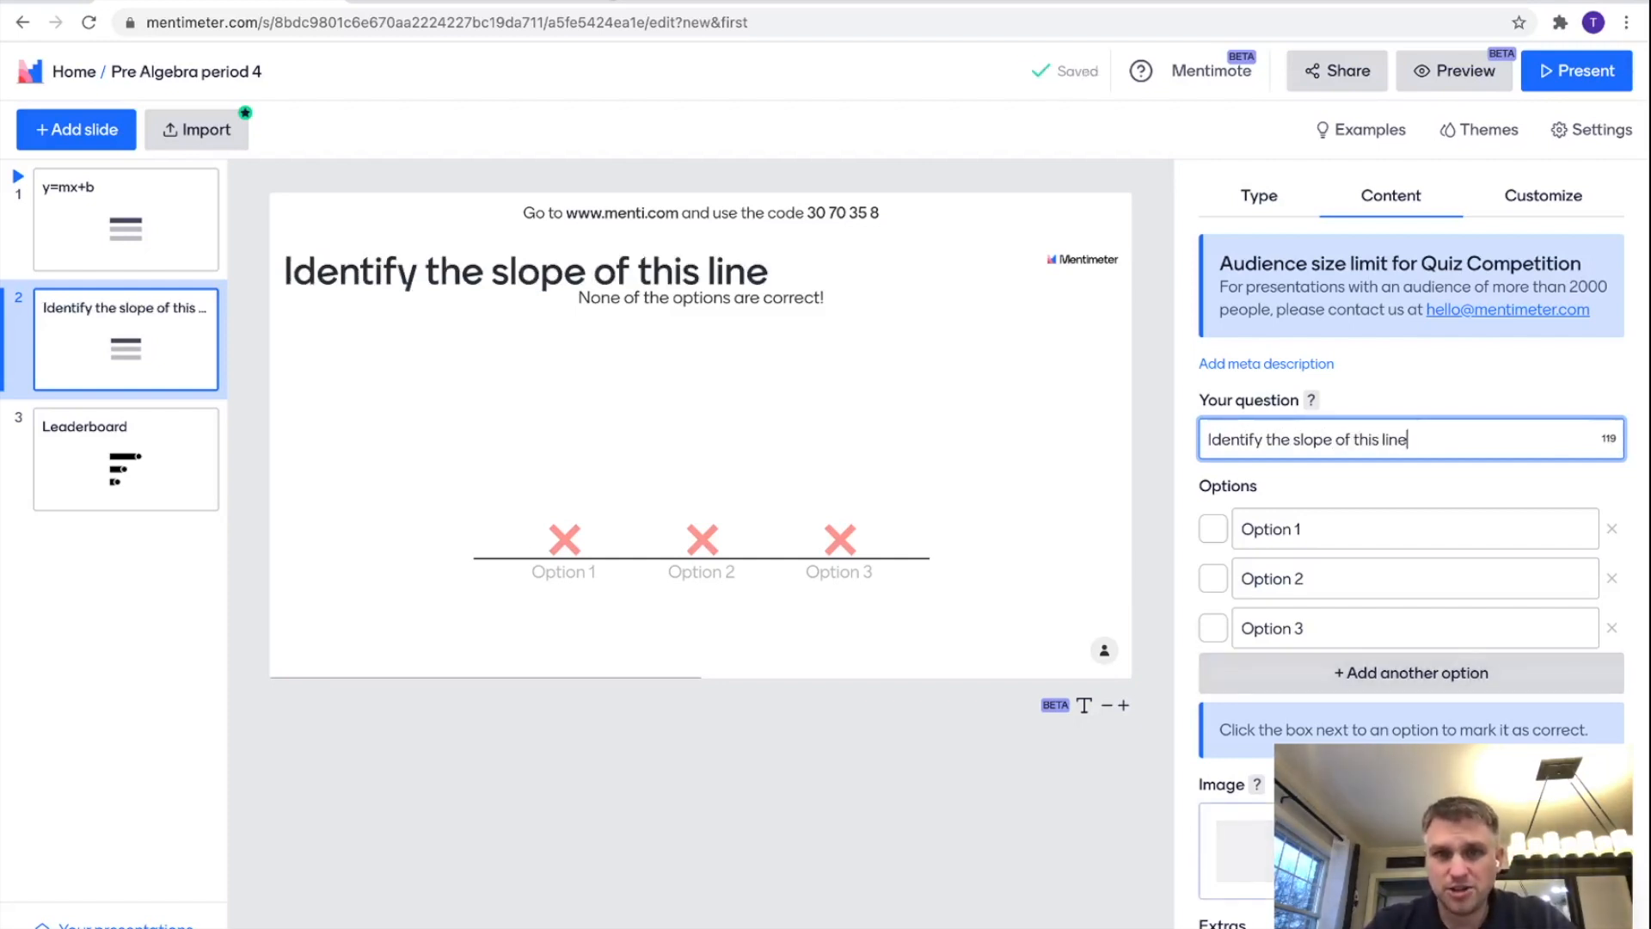
click(1243, 851)
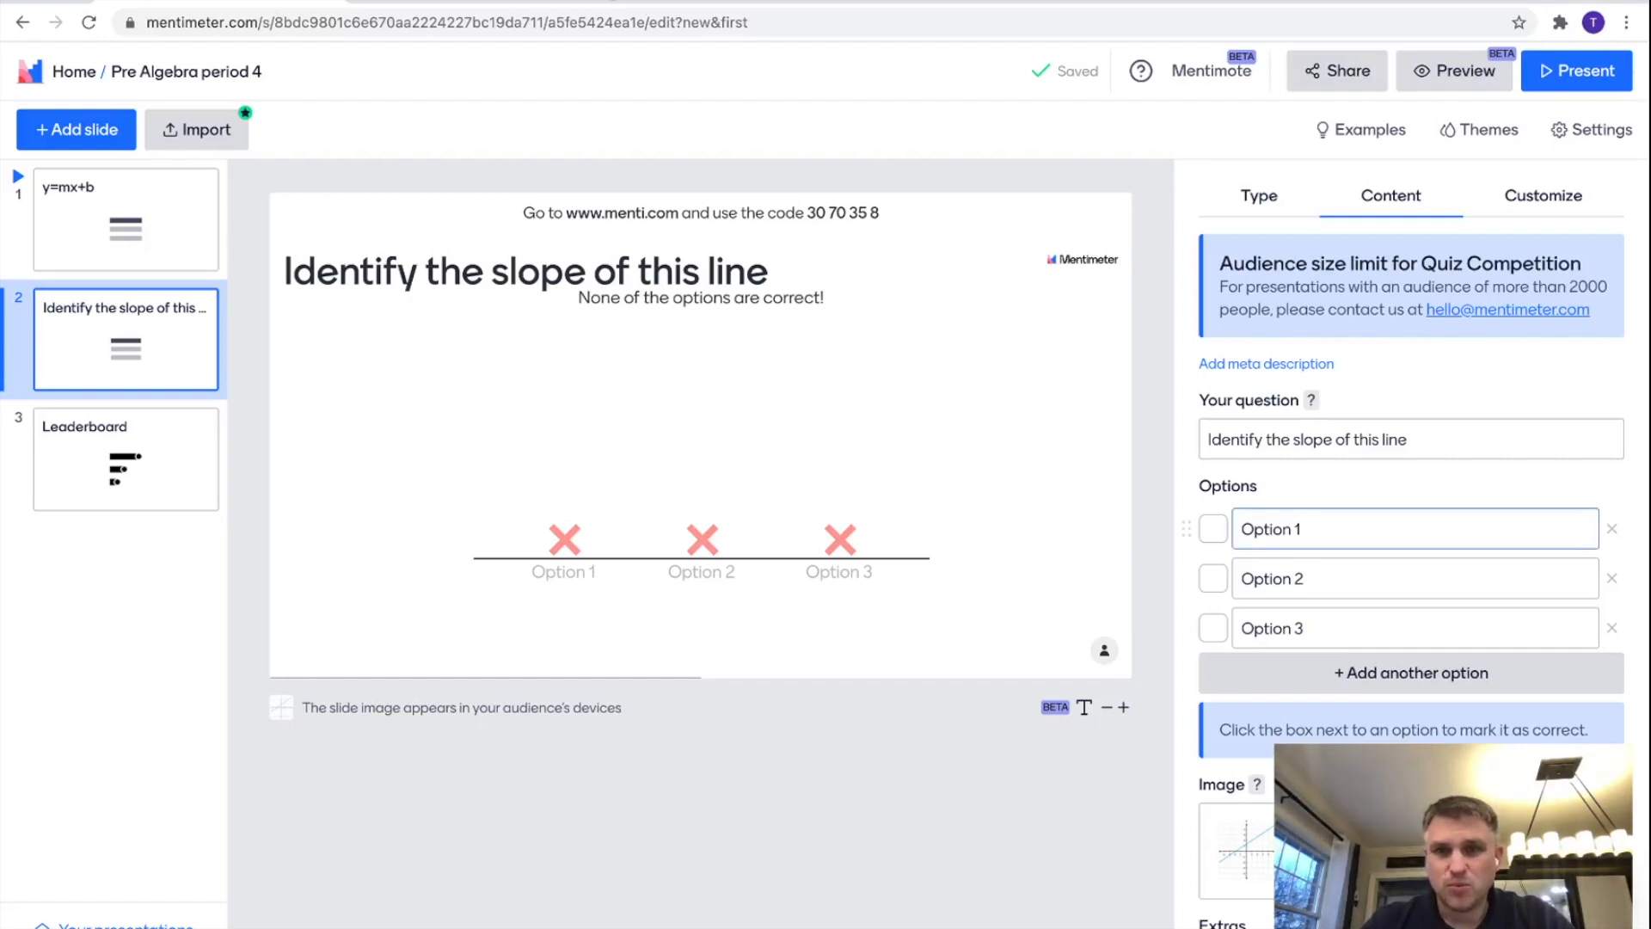
Fill in the answer options 2/3, 1 and 3/2 on the slope question and mark 2/3 as correct.
click(1414, 529)
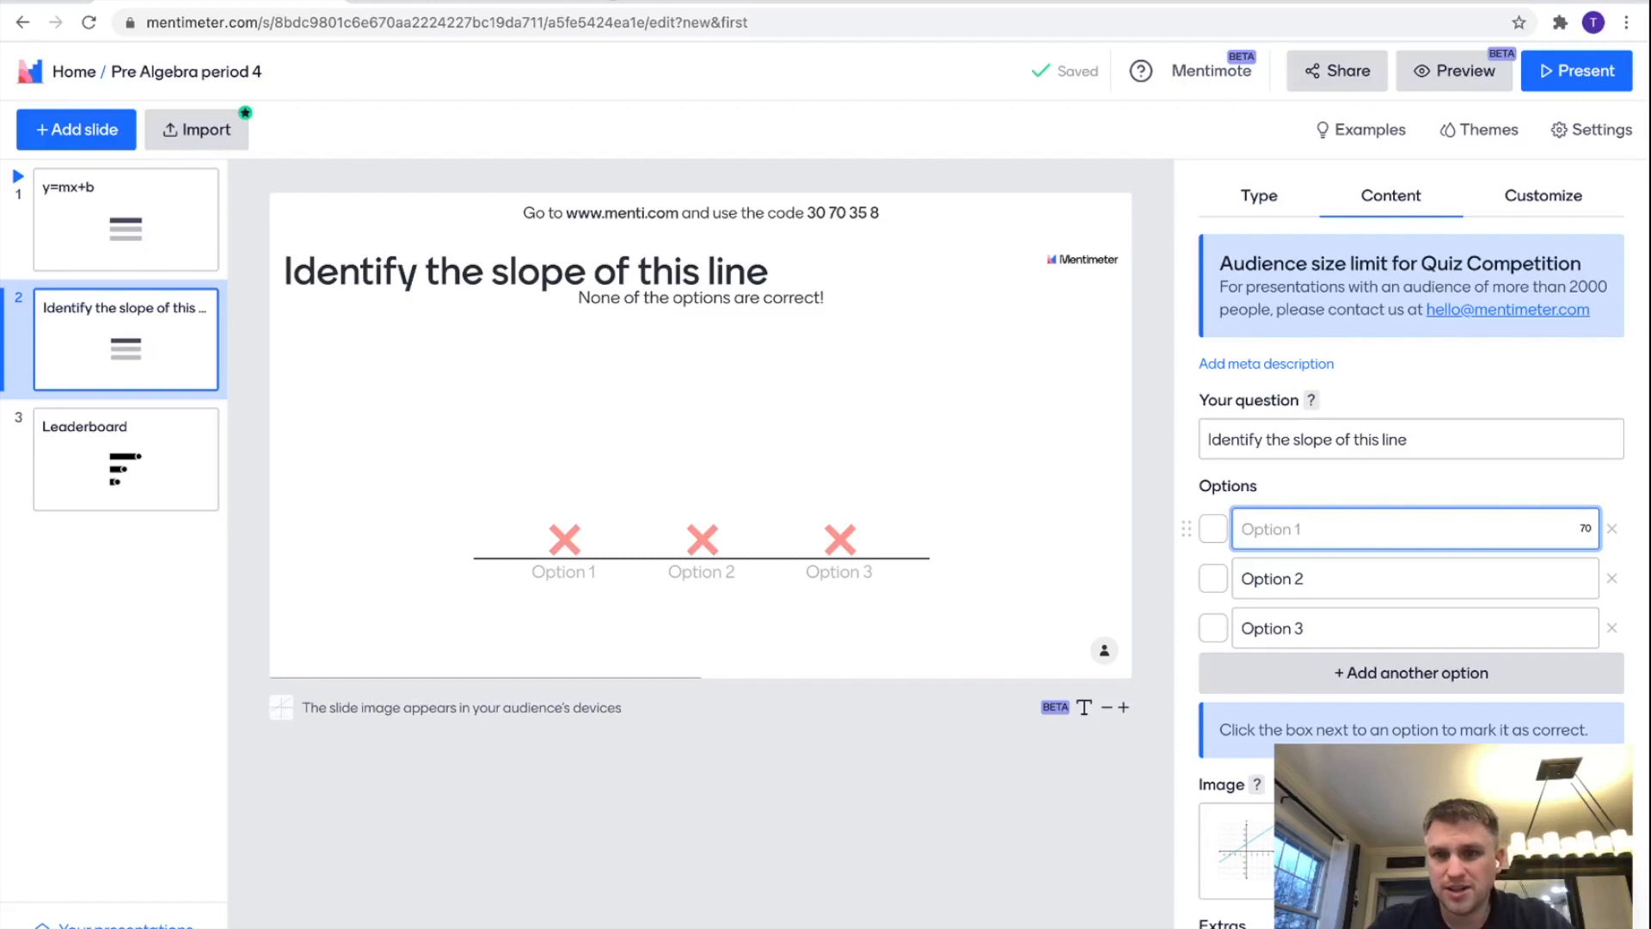
text(2/3)
key(Tab)
text(1)
key(Tab)
text(3/2)
key(Tab)
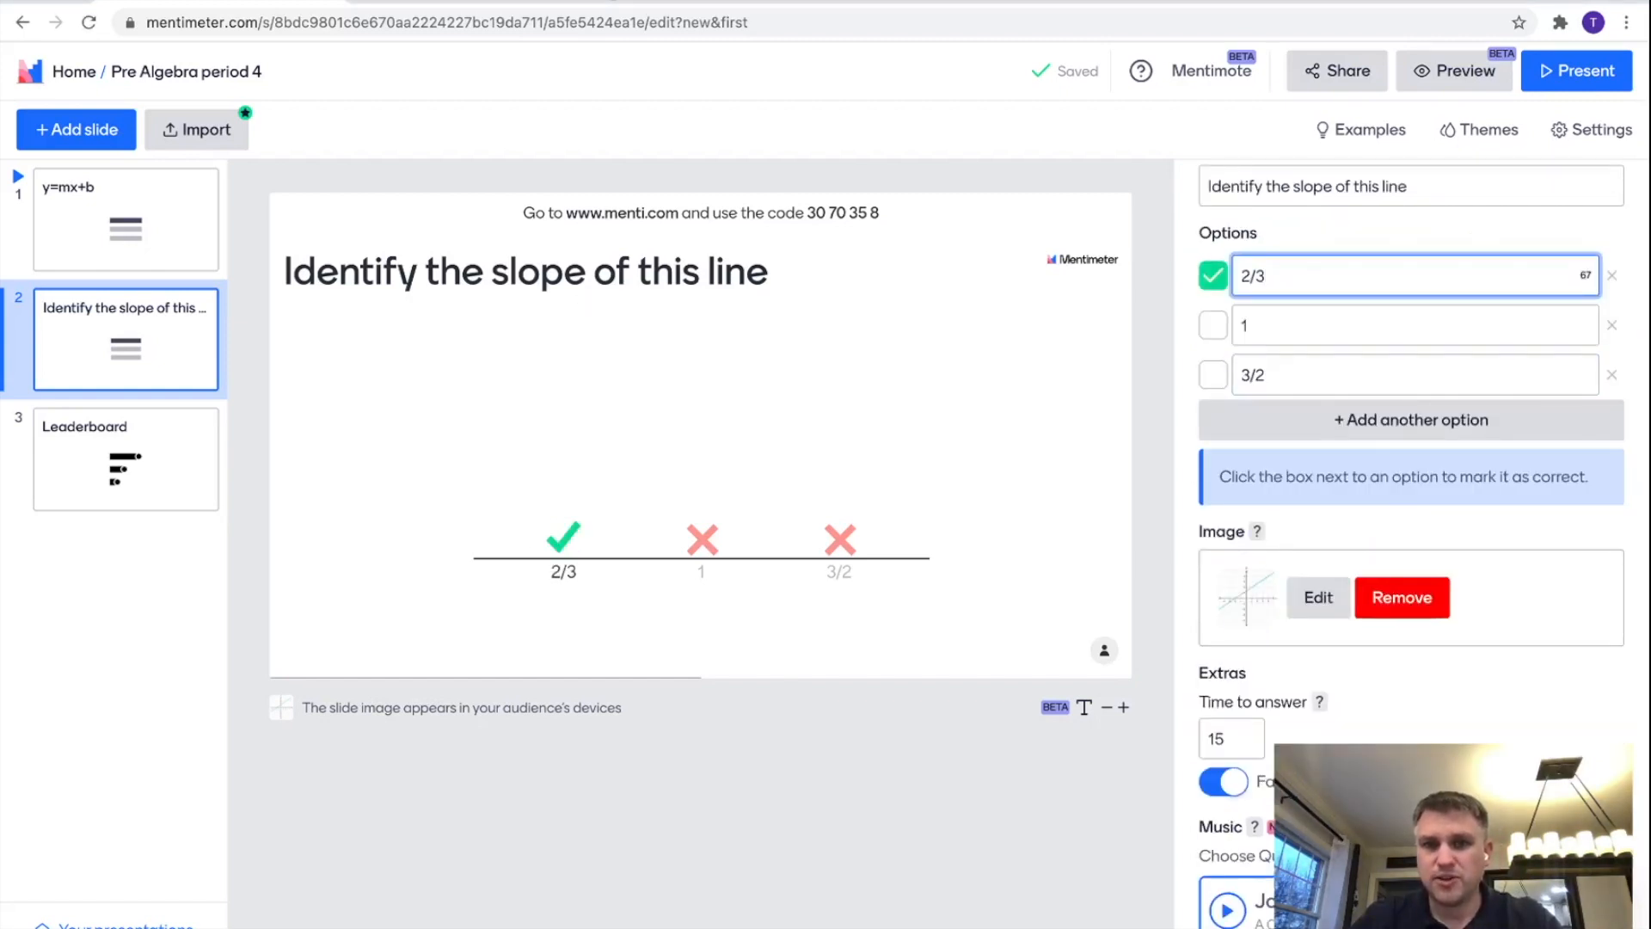
Remove the leaderboard that follows the slope question.
scroll(1411, 542, down, 6)
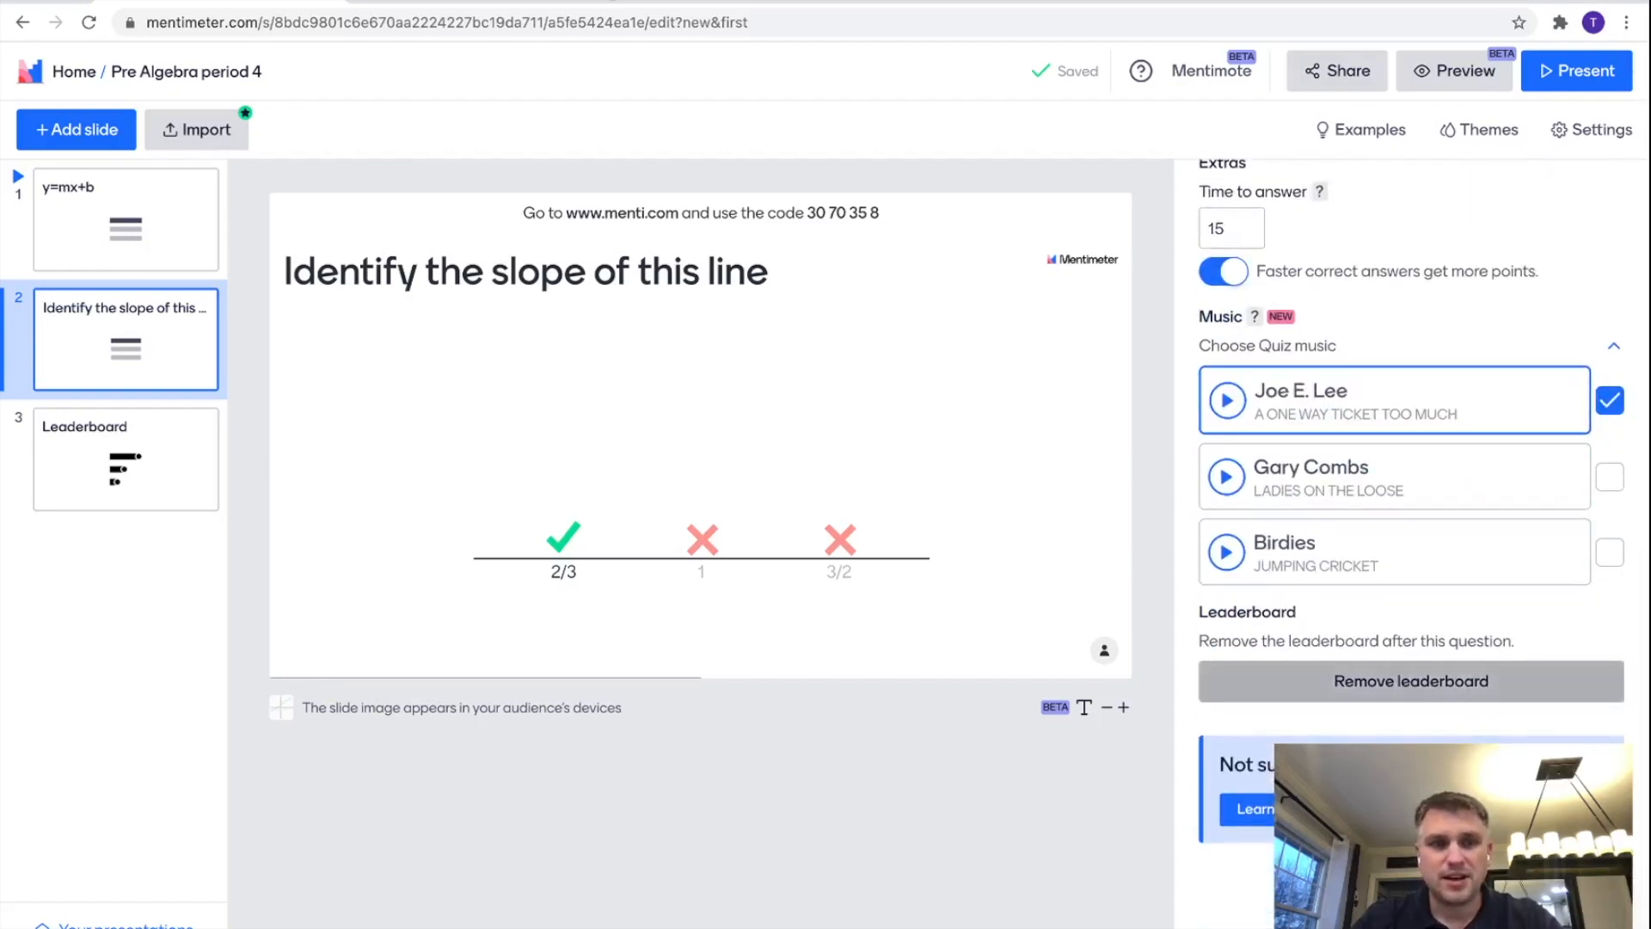
click(1411, 680)
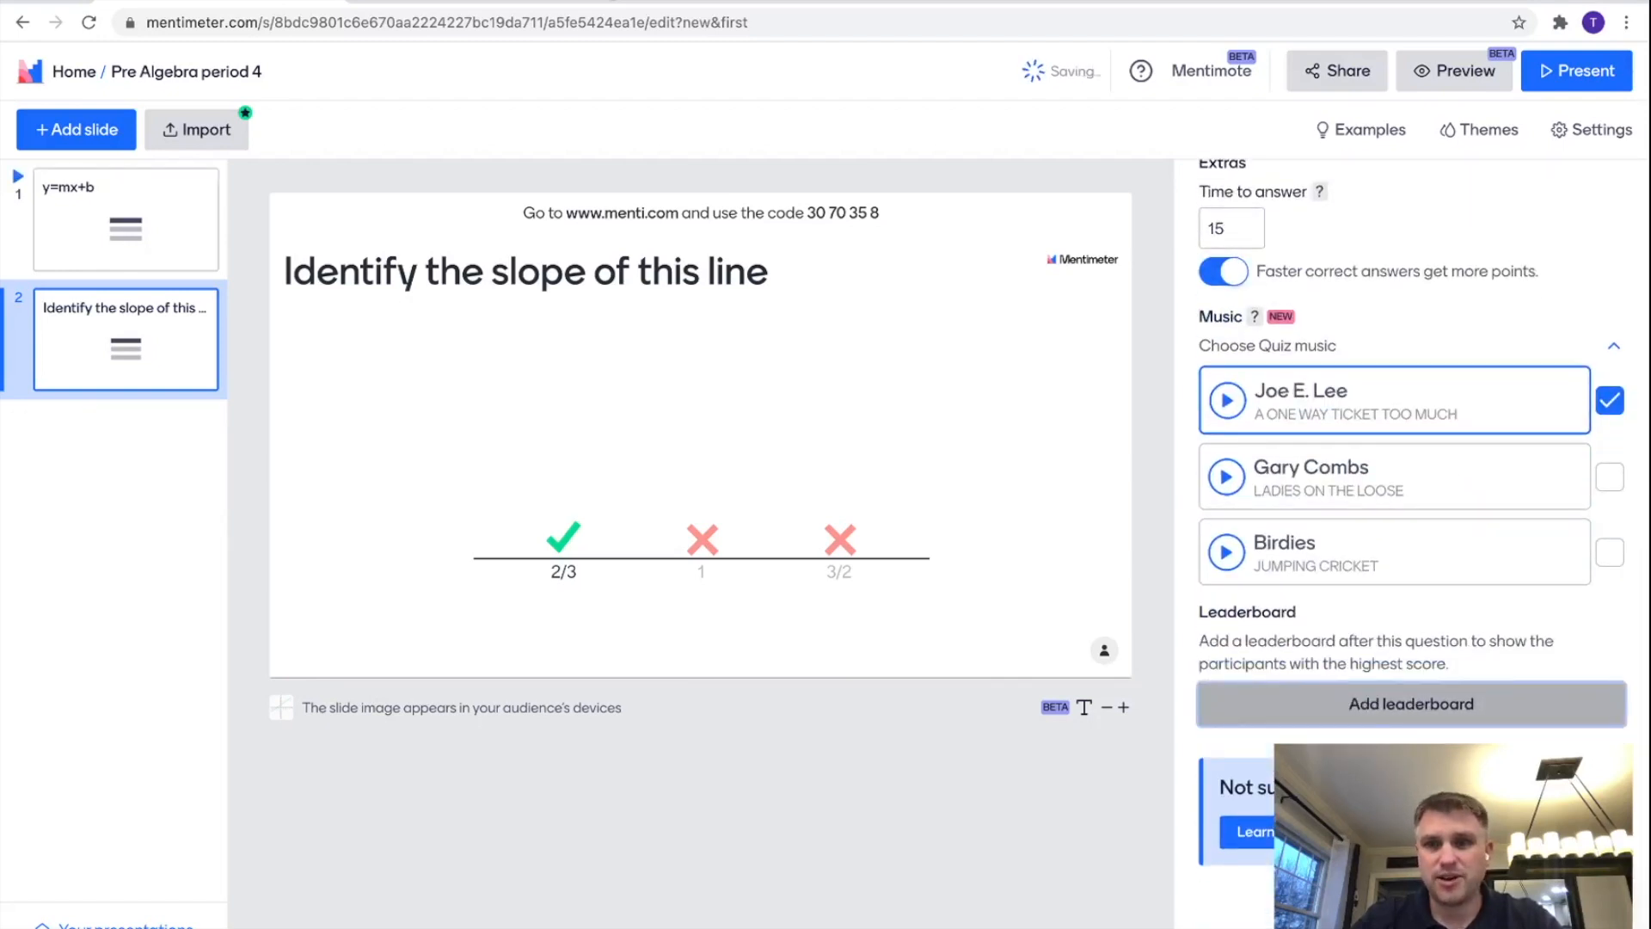
Add a Scales slide as the third slide and set its question to "Slopes".
click(75, 129)
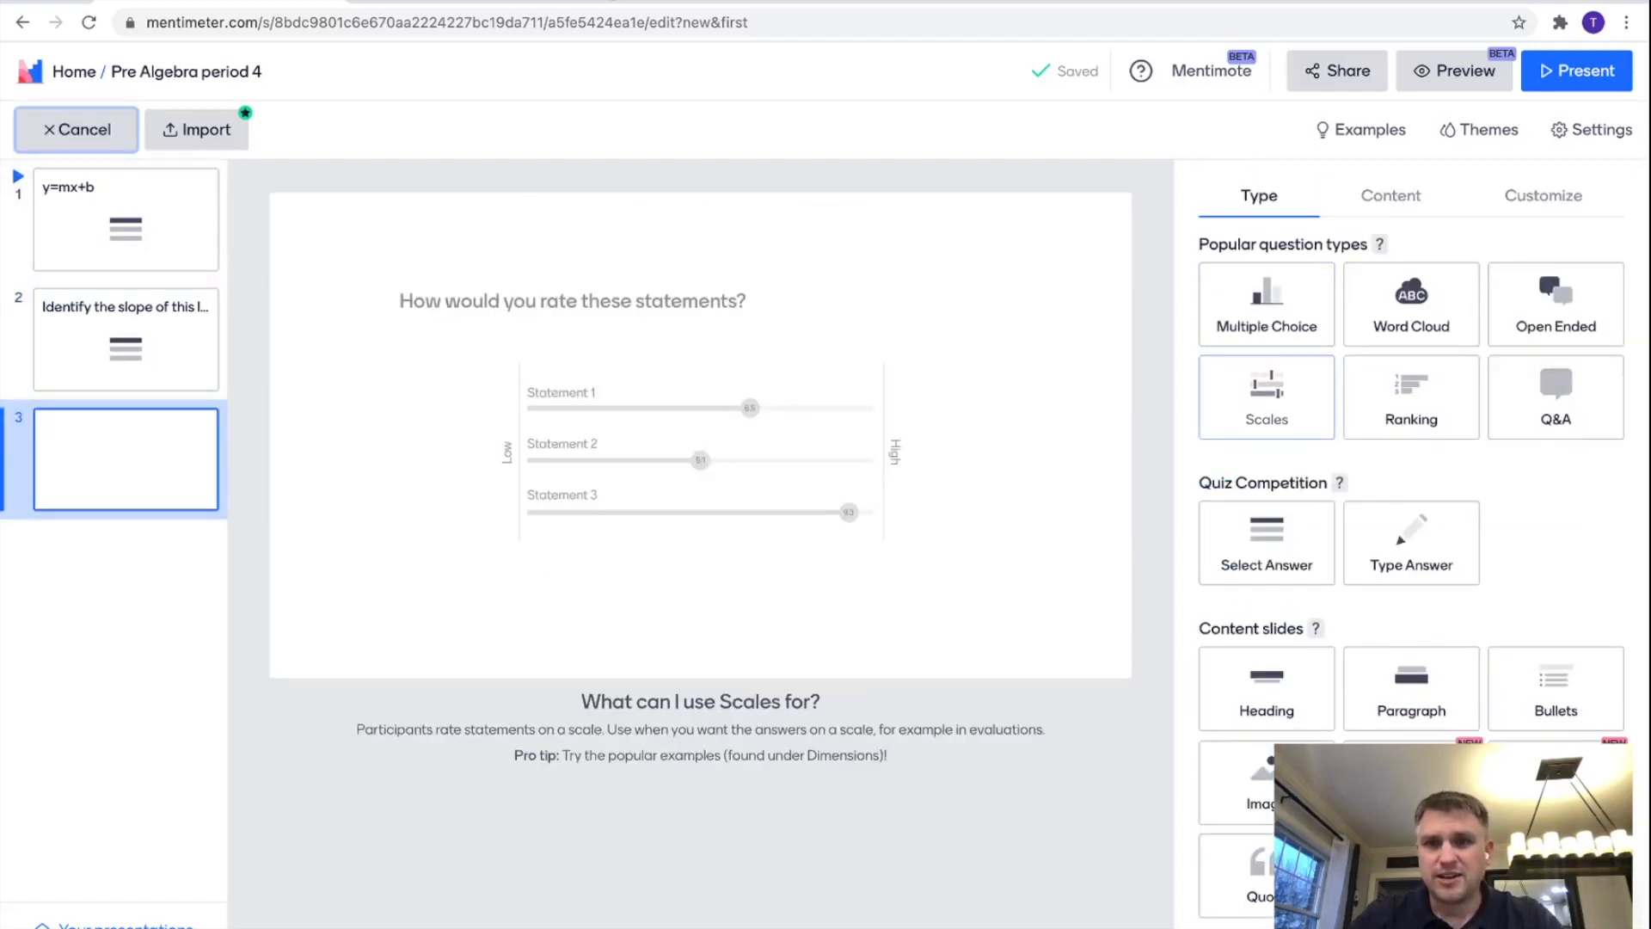
click(1267, 397)
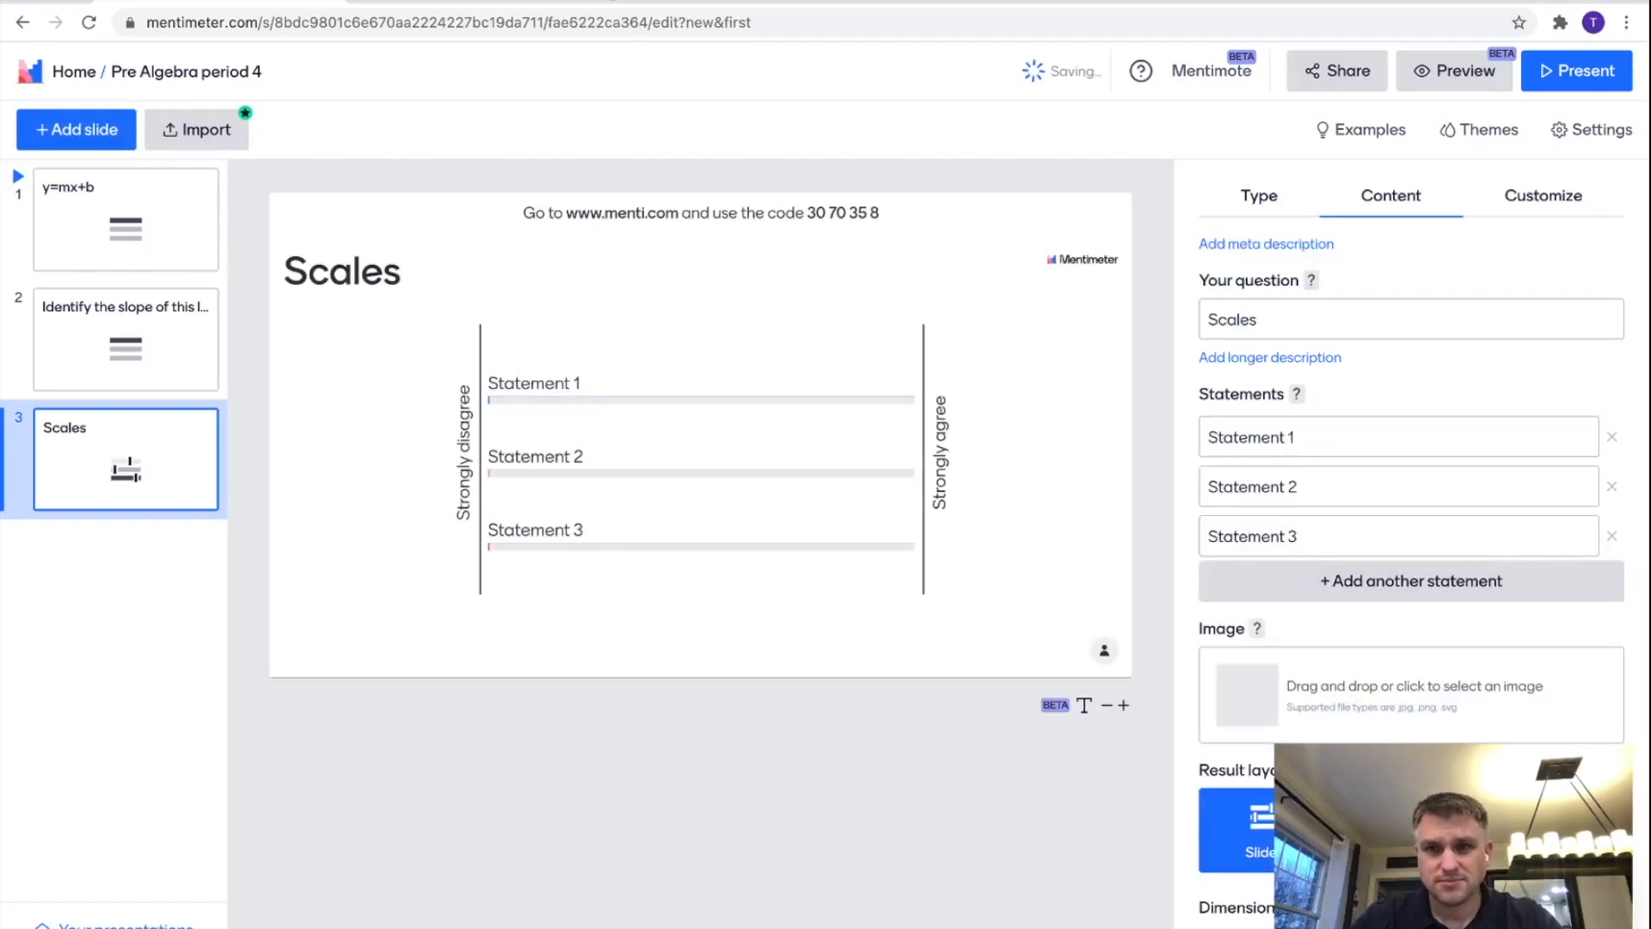
click(1272, 319)
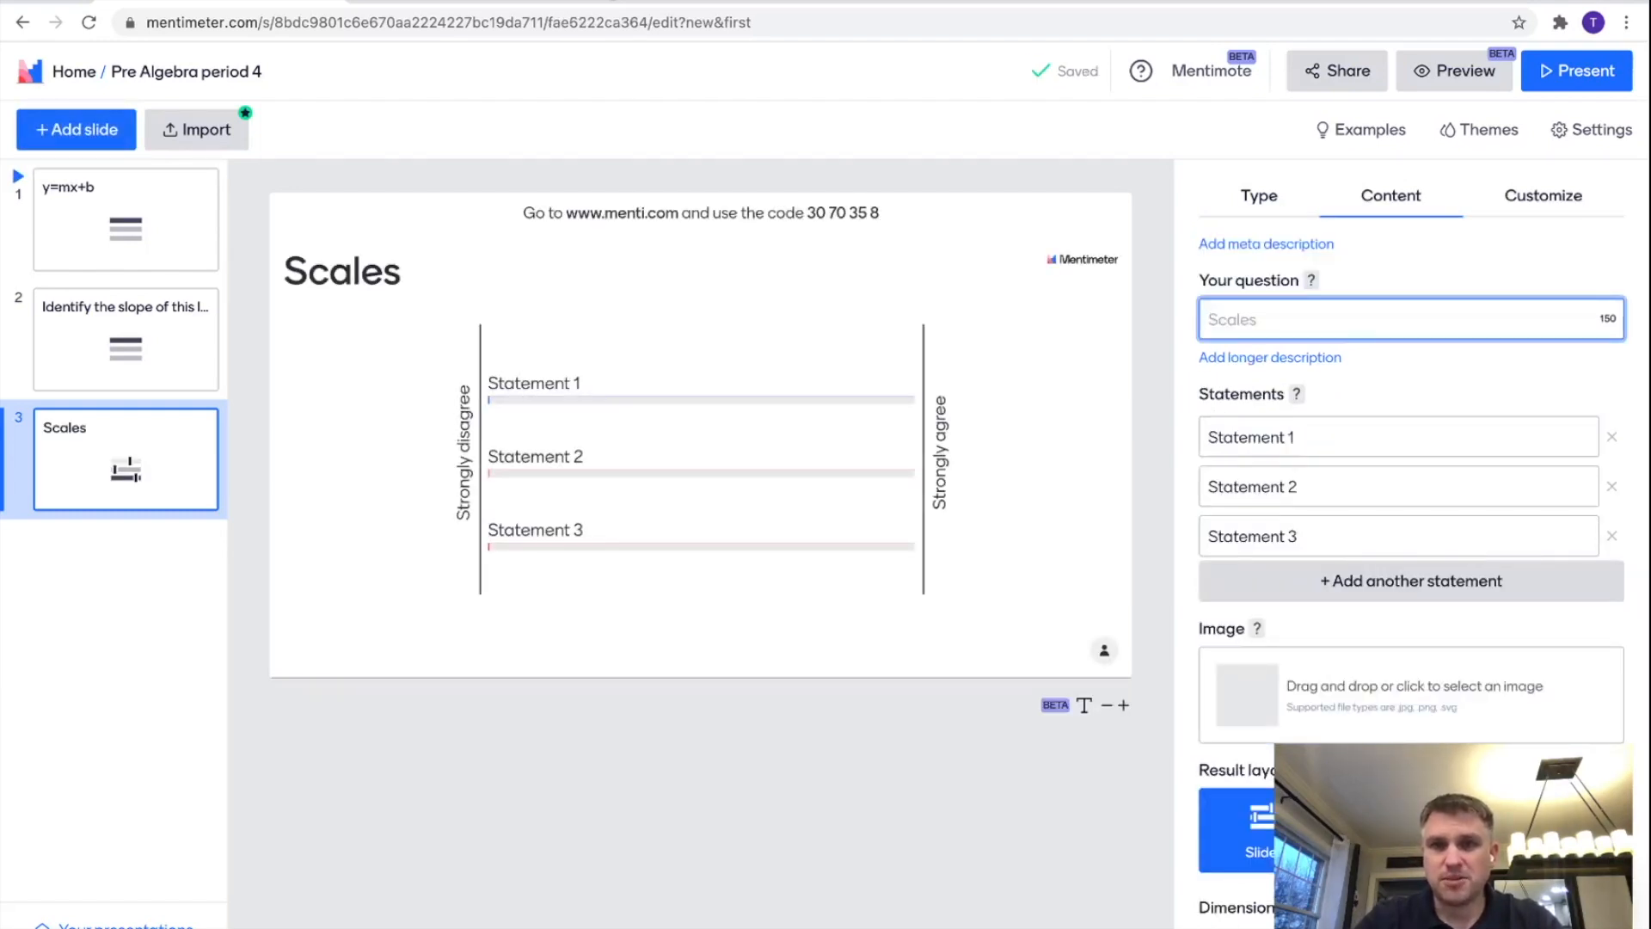
text(Slopes)
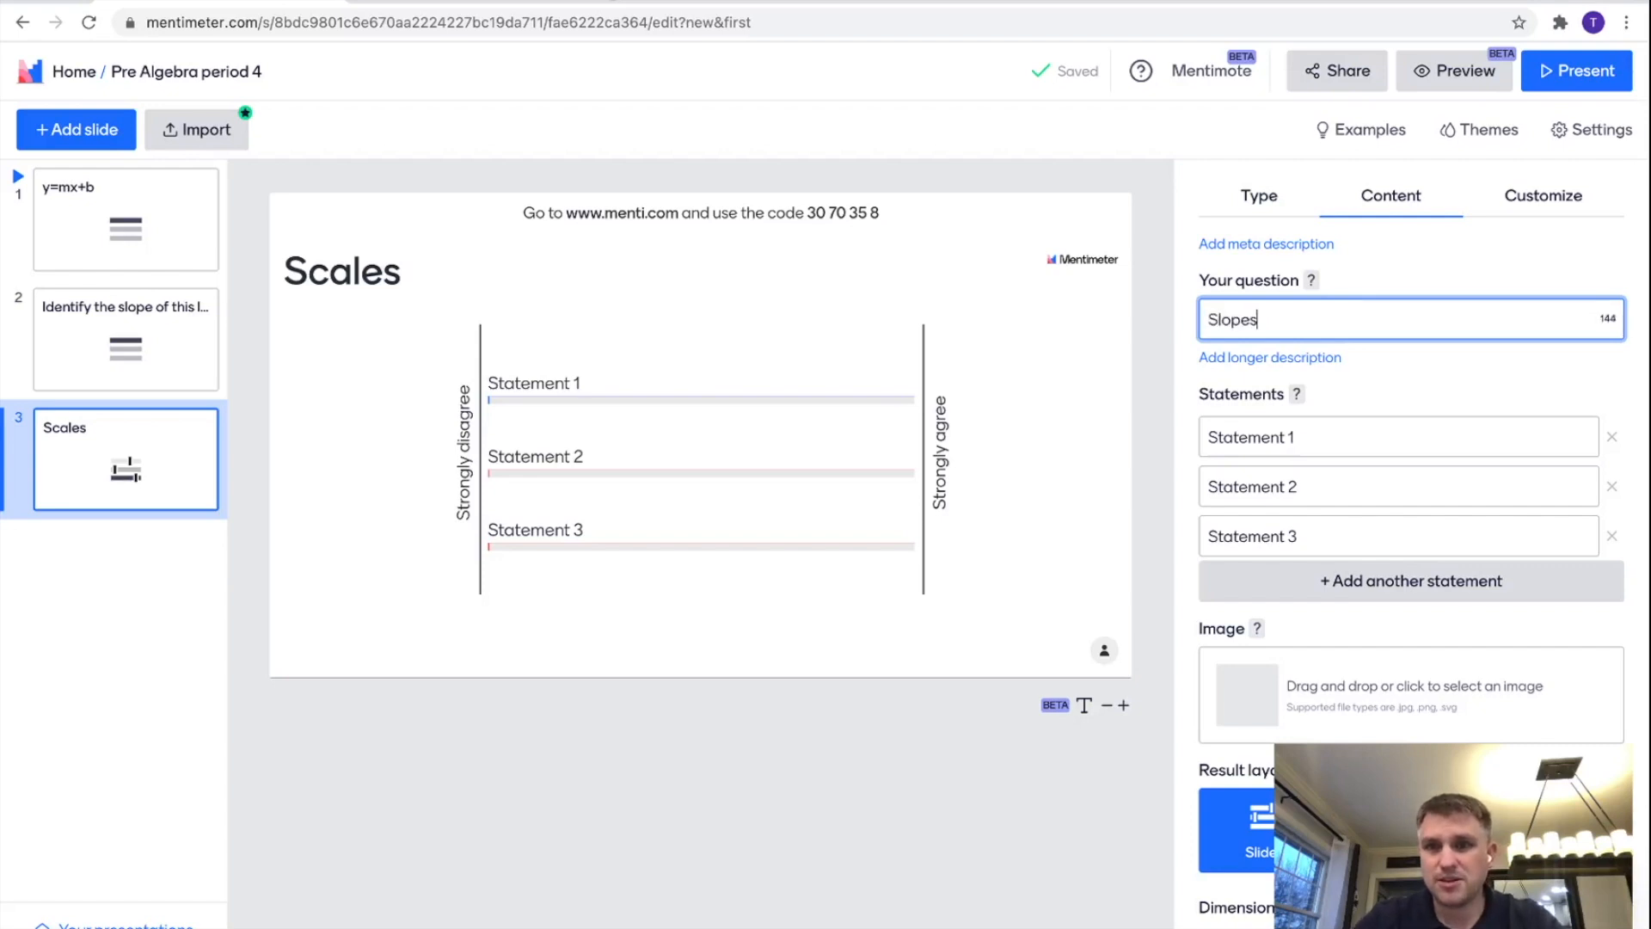
Remove Statement 2 and Statement 3 from the Slopes slide and clear the text of the first statement.
key(Tab)
key(Tab)
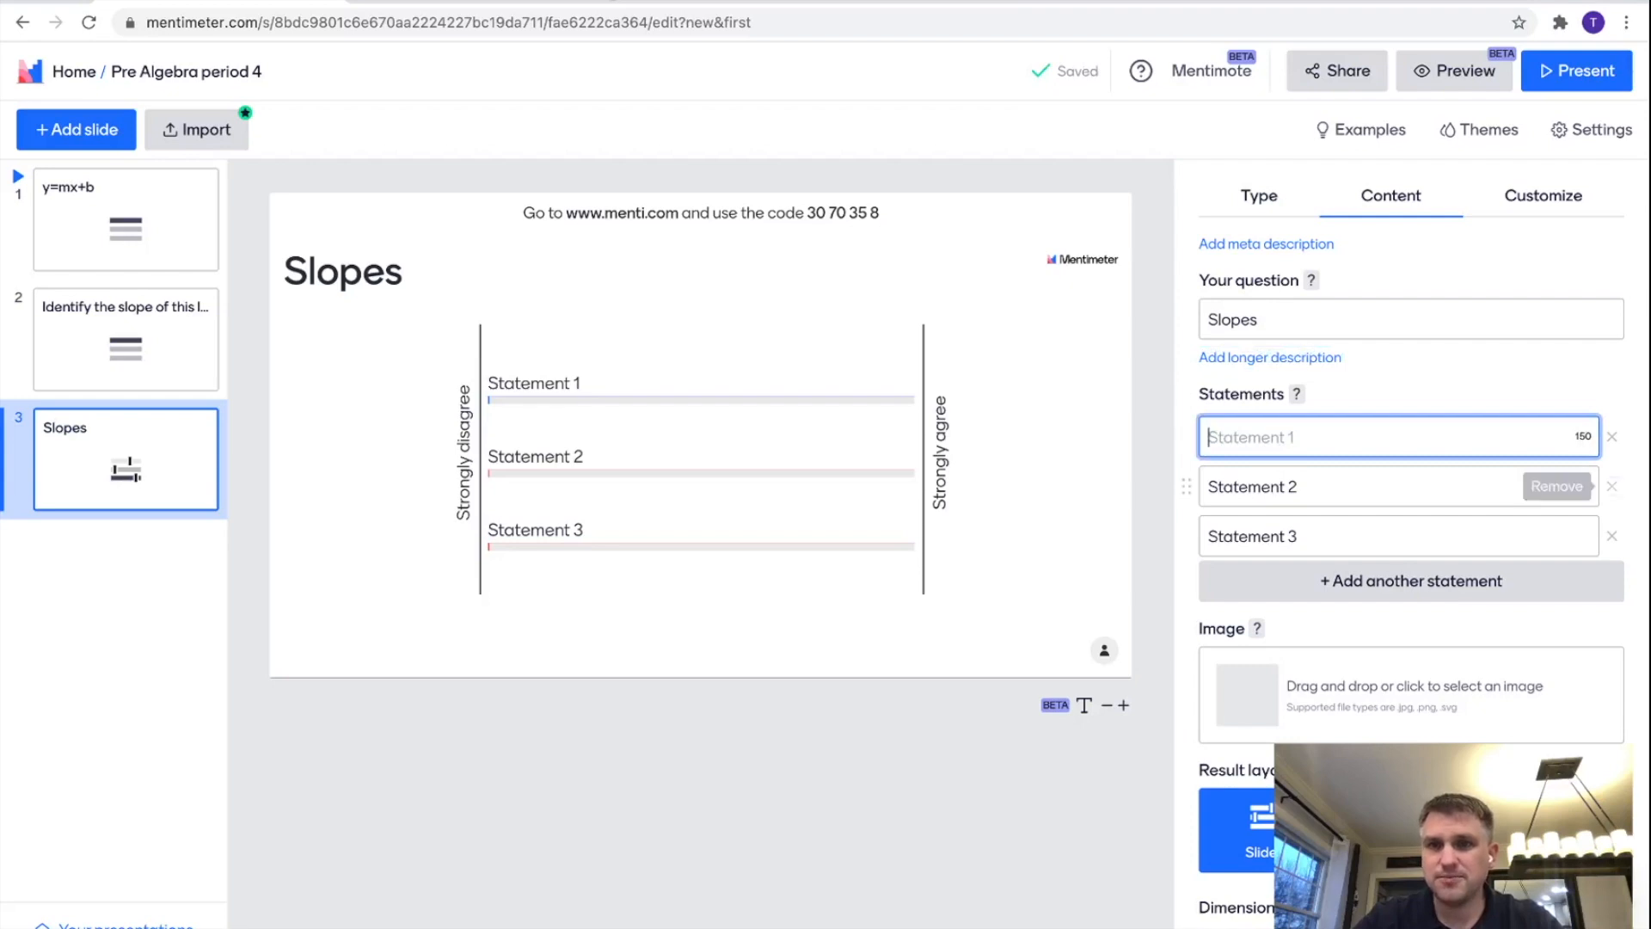
text(I am able to)
key(BackSpace)
key(BackSpace)
key(BackSpace)
key(BackSpace)
key(BackSpace)
key(BackSpace)
key(BackSpace)
key(BackSpace)
key(BackSpace)
key(BackSpace)
key(BackSpace)
key(BackSpace)
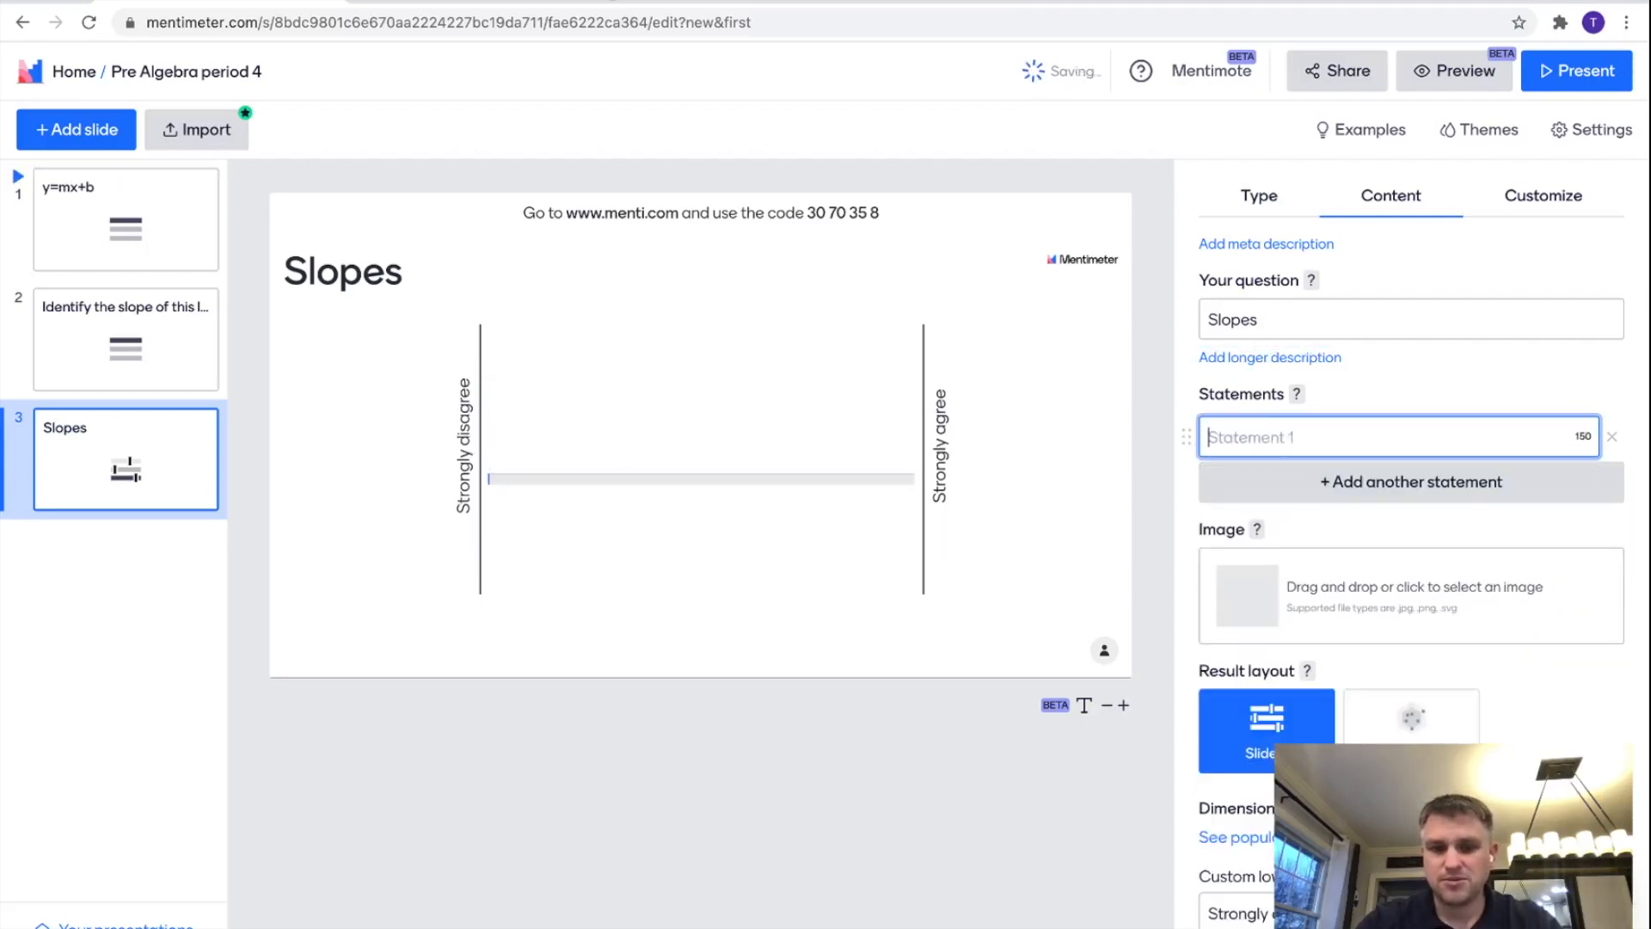
Enter "I am able to identify the slope of a line with ease" as the only statement, correcting the spelling of "identify".
text(I am able)
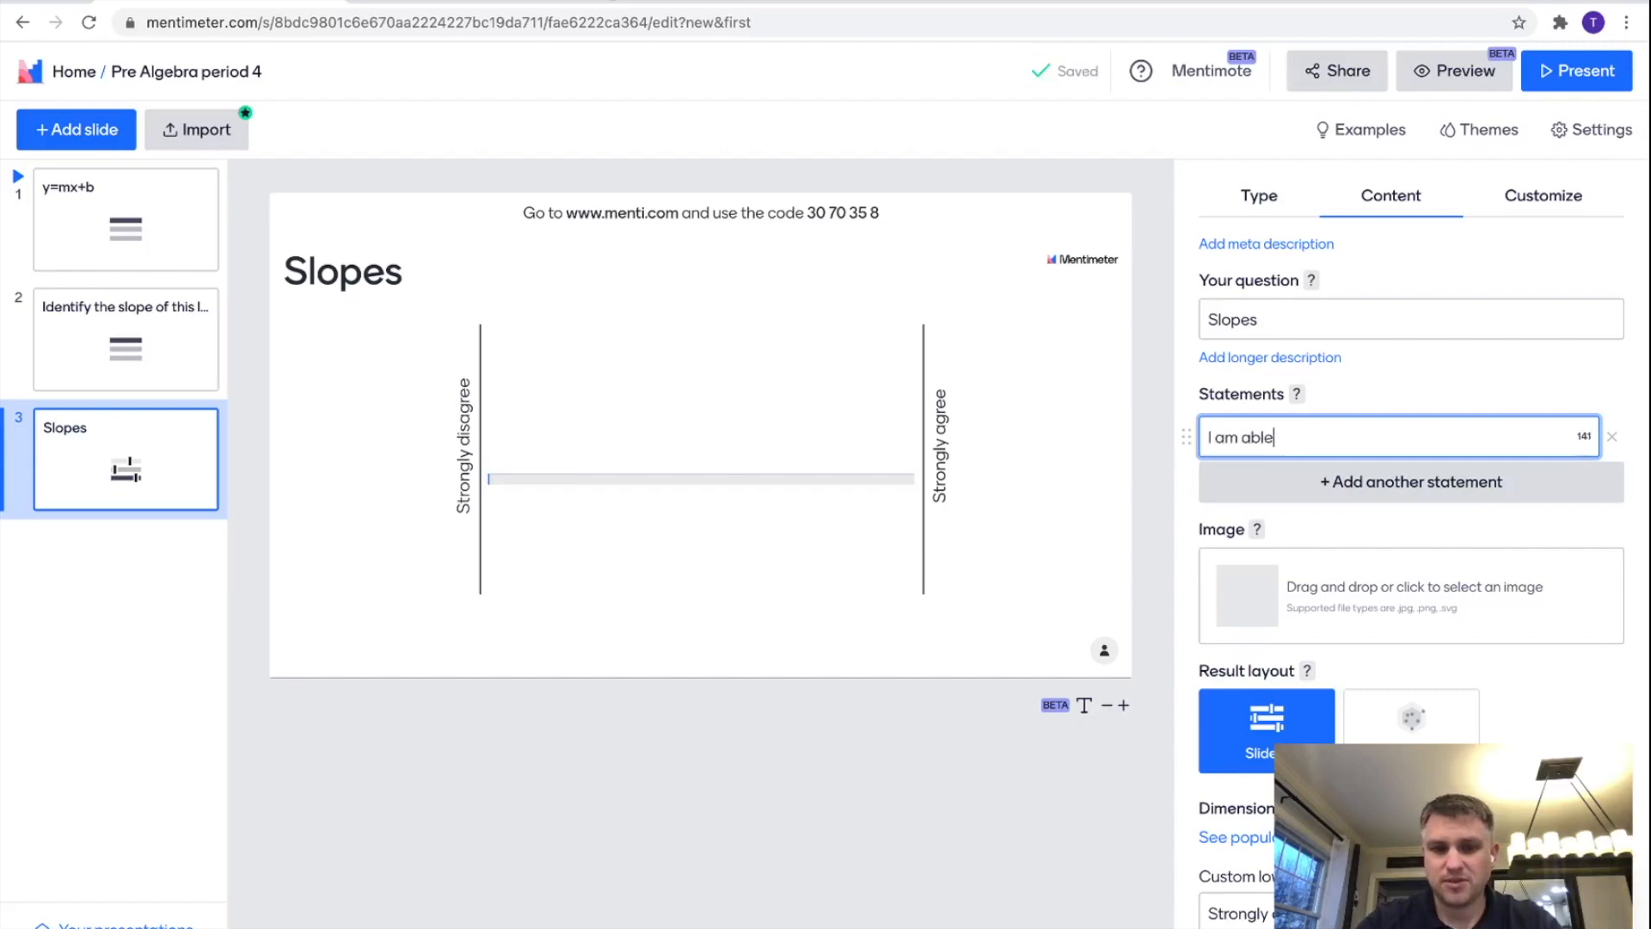
text( to idently )
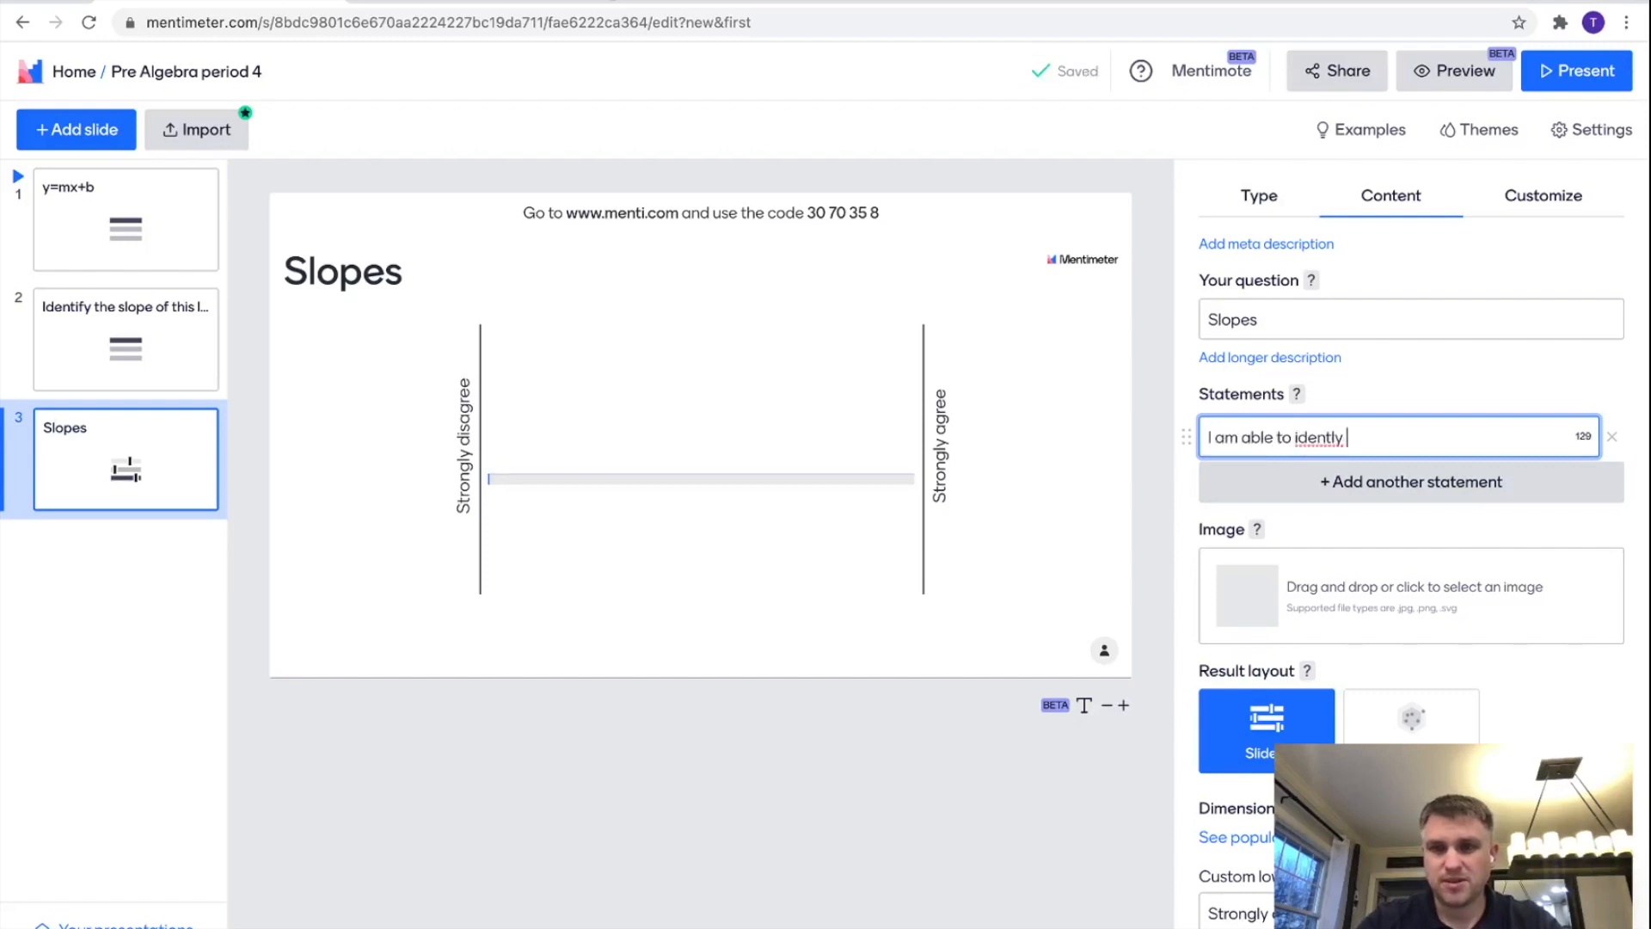
text(the slope )
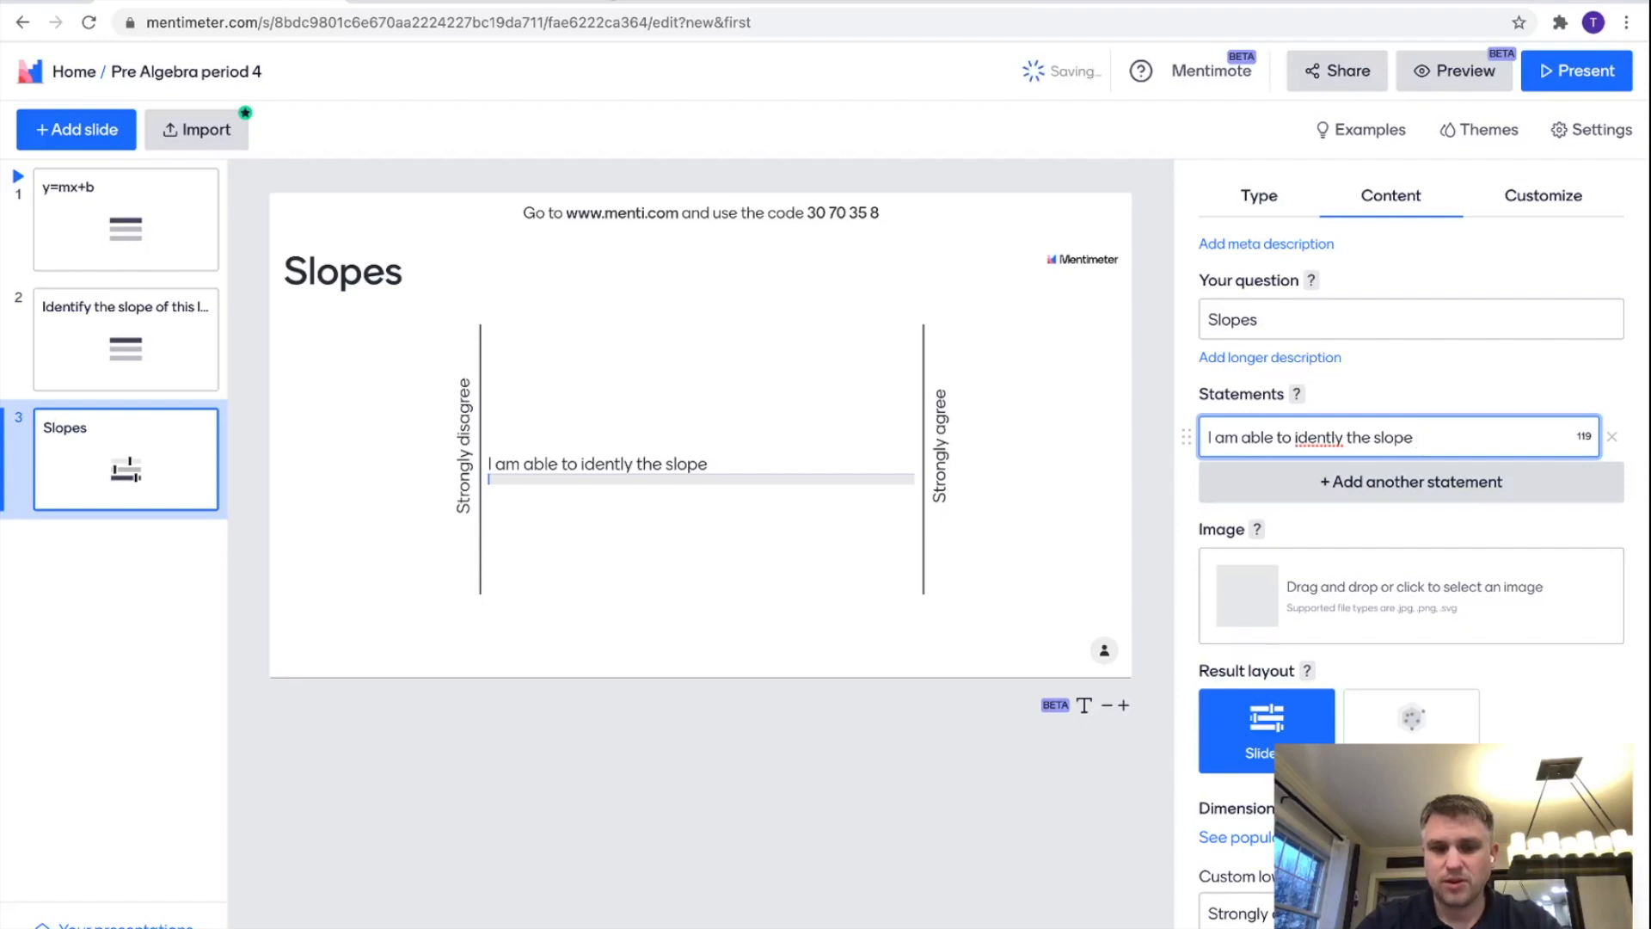
text(of a line with ease)
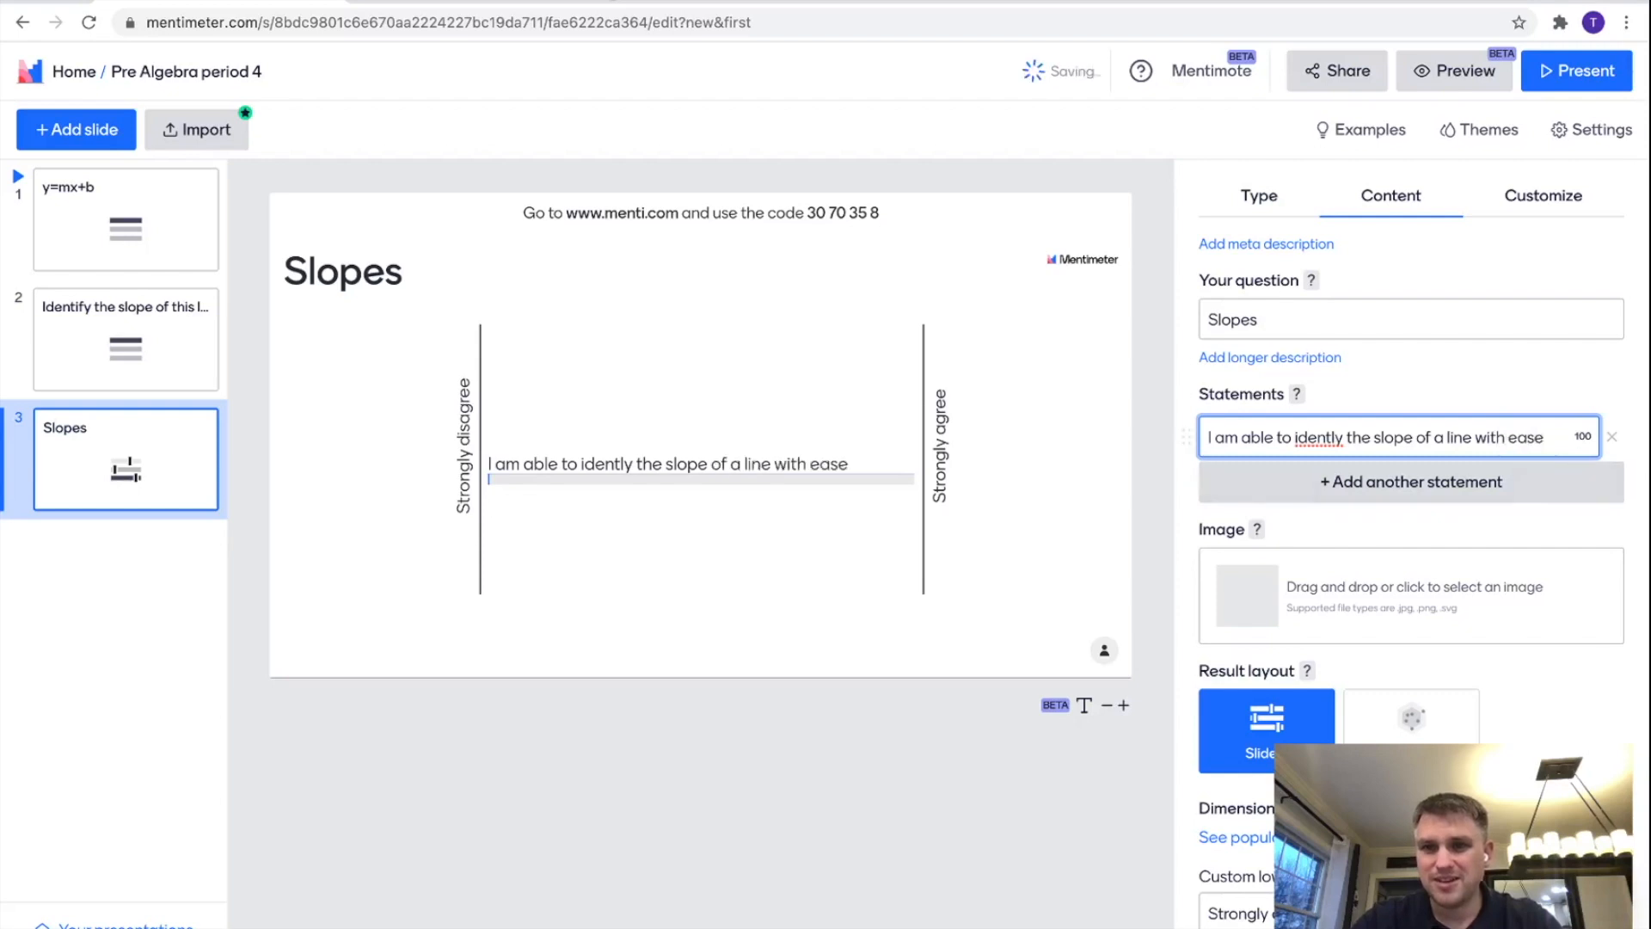
right_click(1319, 438)
click(1359, 450)
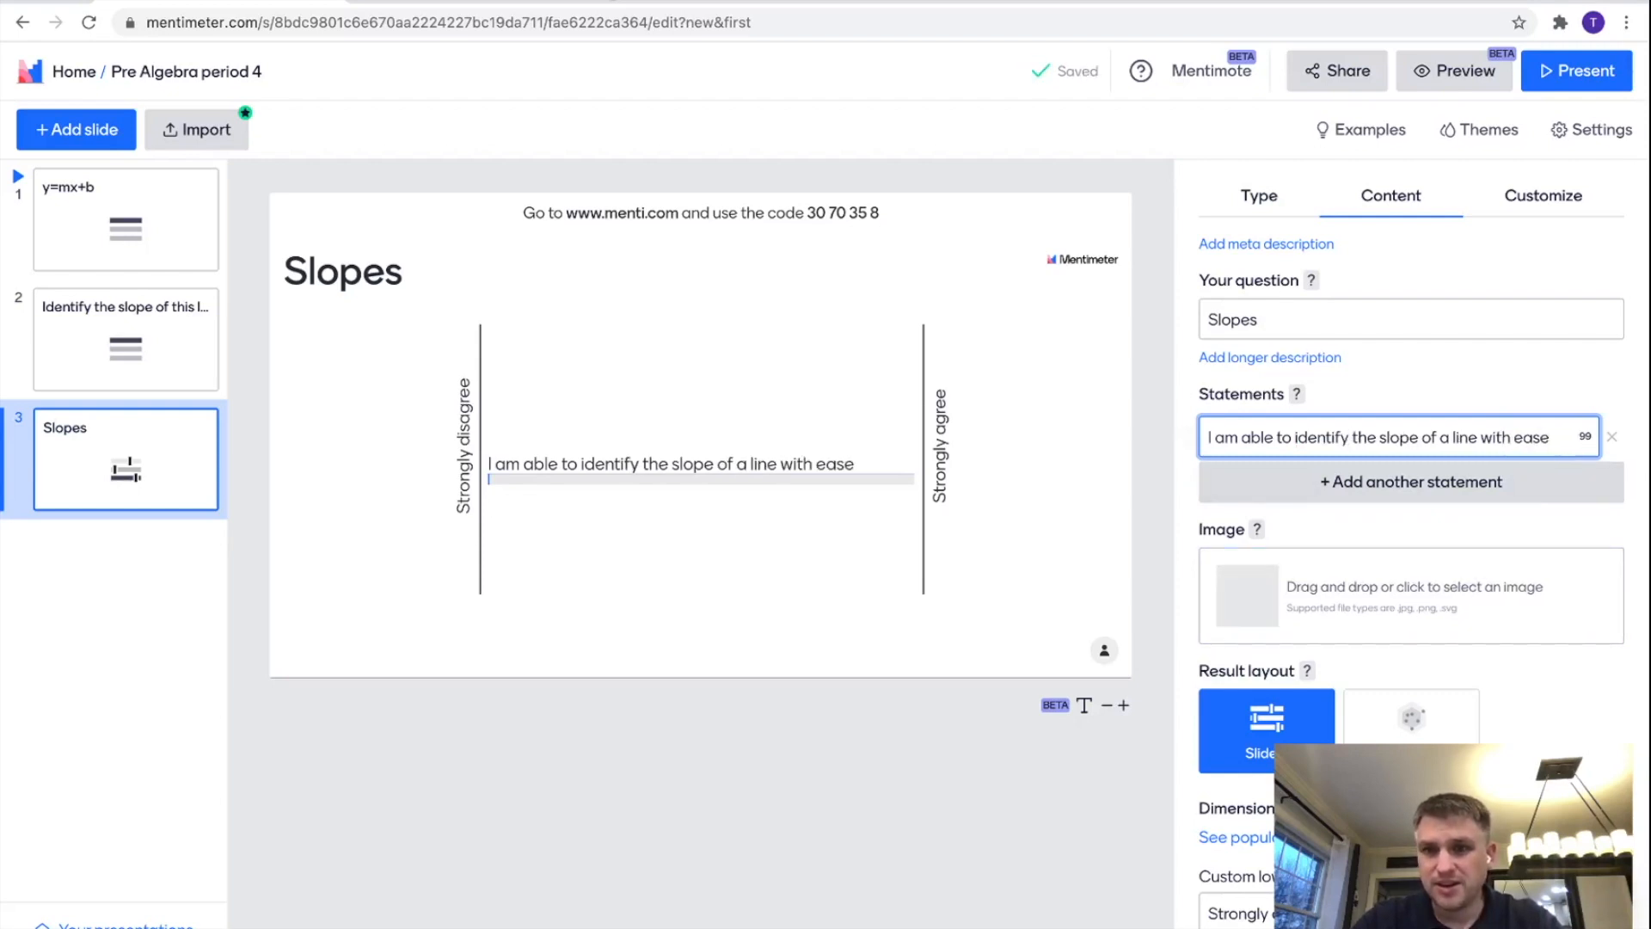
Turn off the second option under Extras for the Slopes slide and return to the y=mx+b slide.
scroll(1410, 541, down, 3)
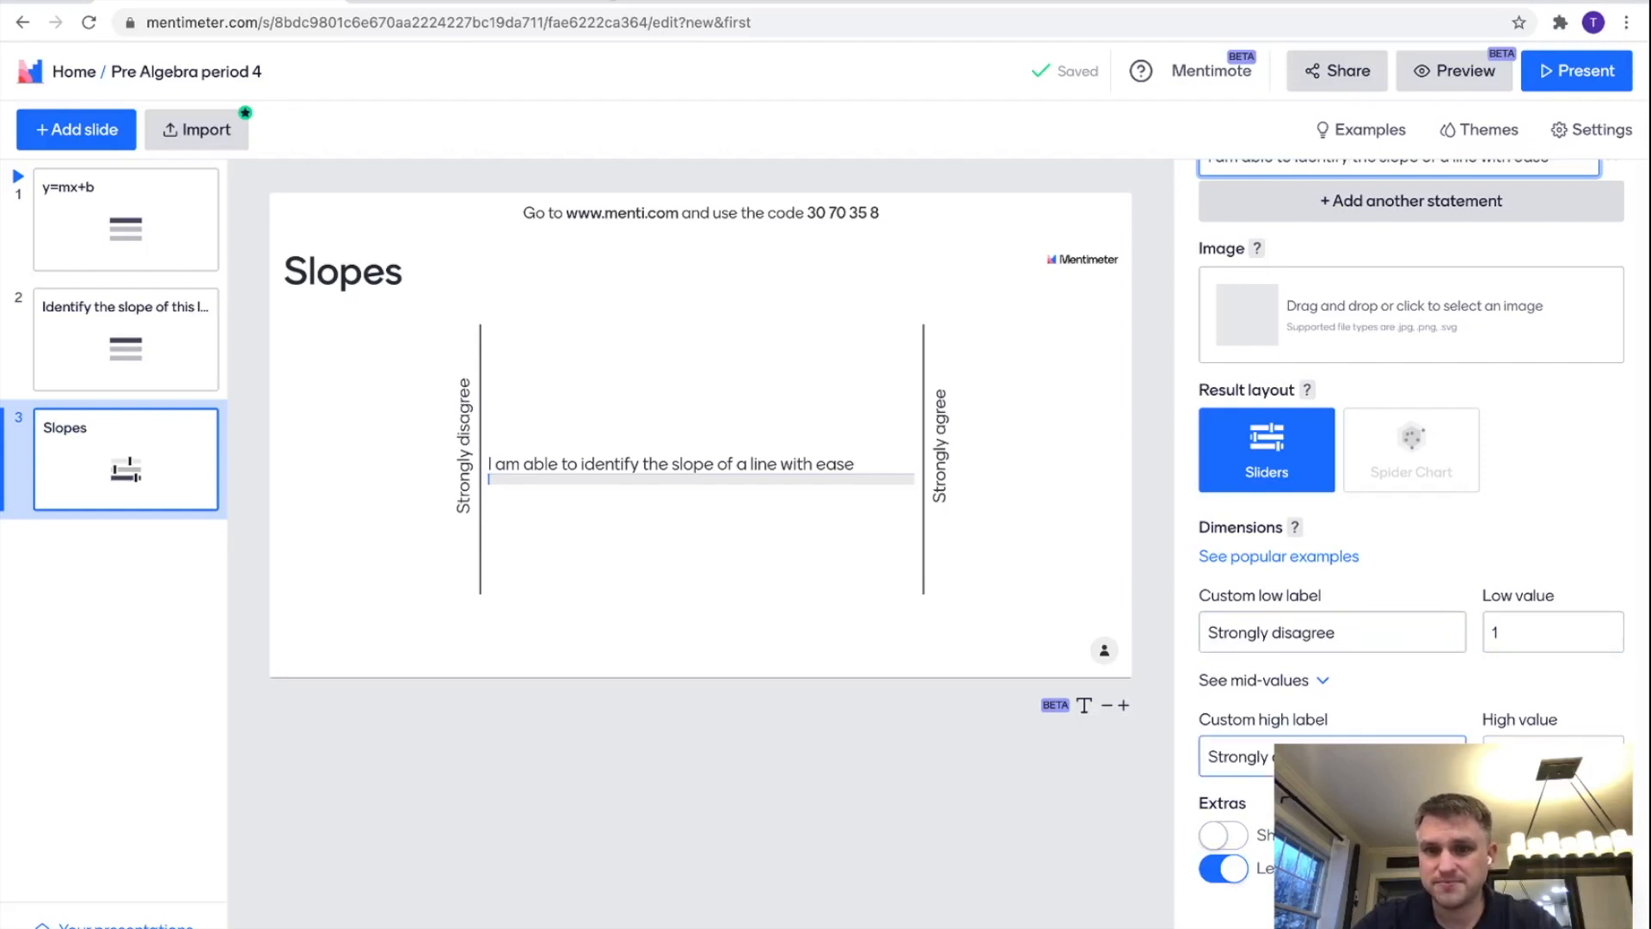
scroll(1410, 542, down, 1)
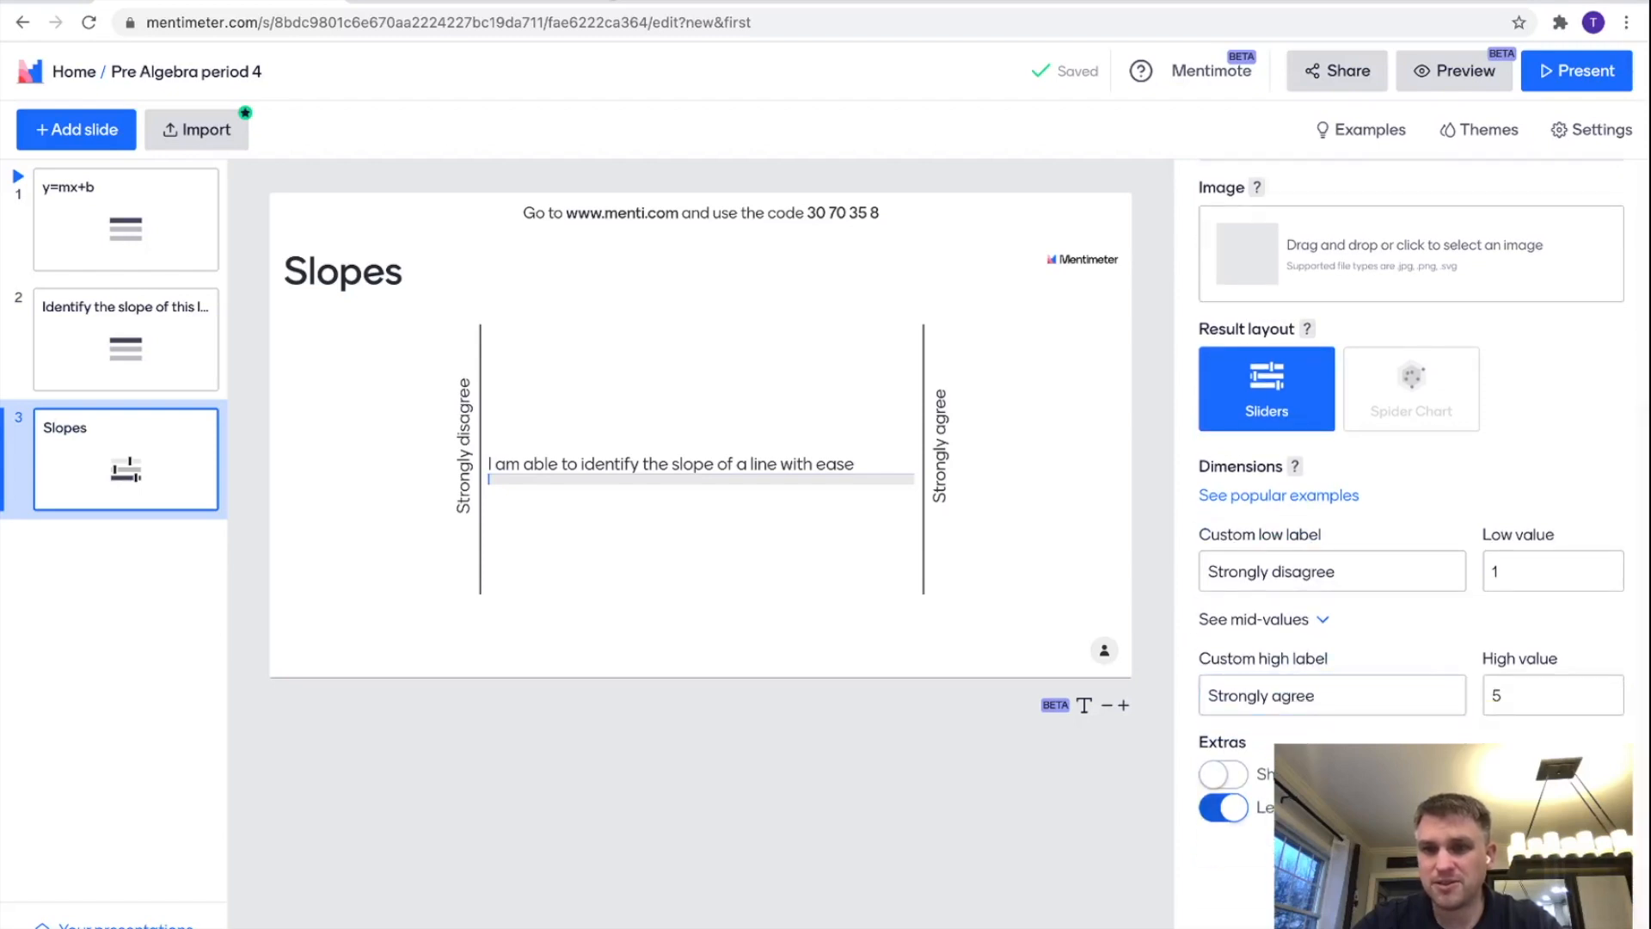
click(1223, 807)
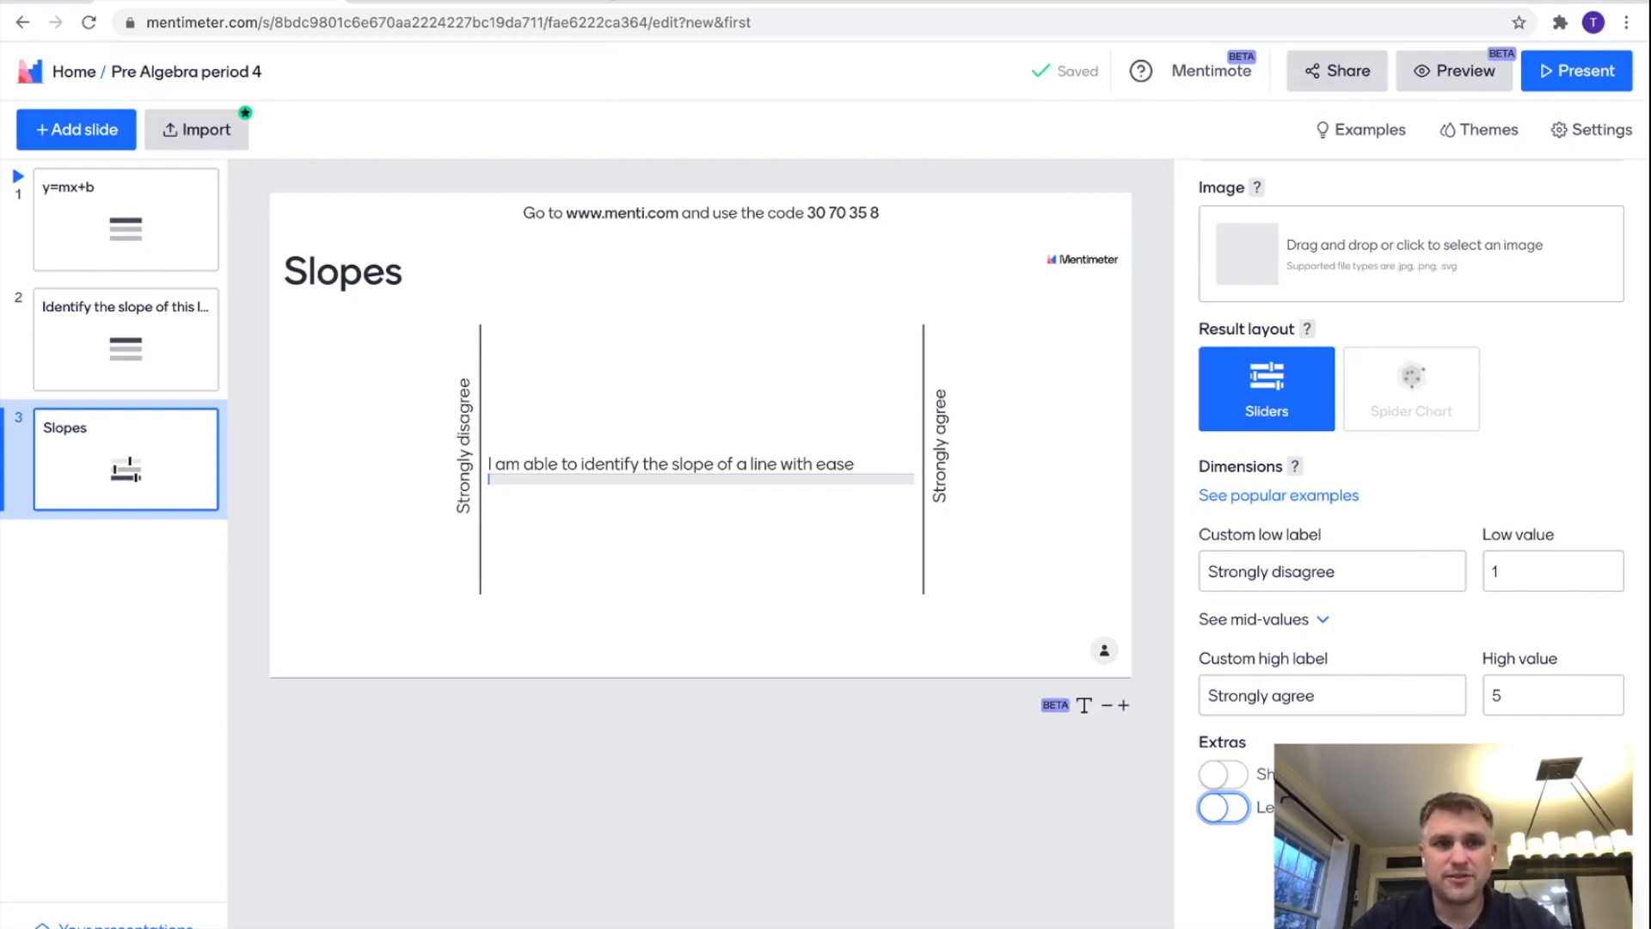
click(126, 222)
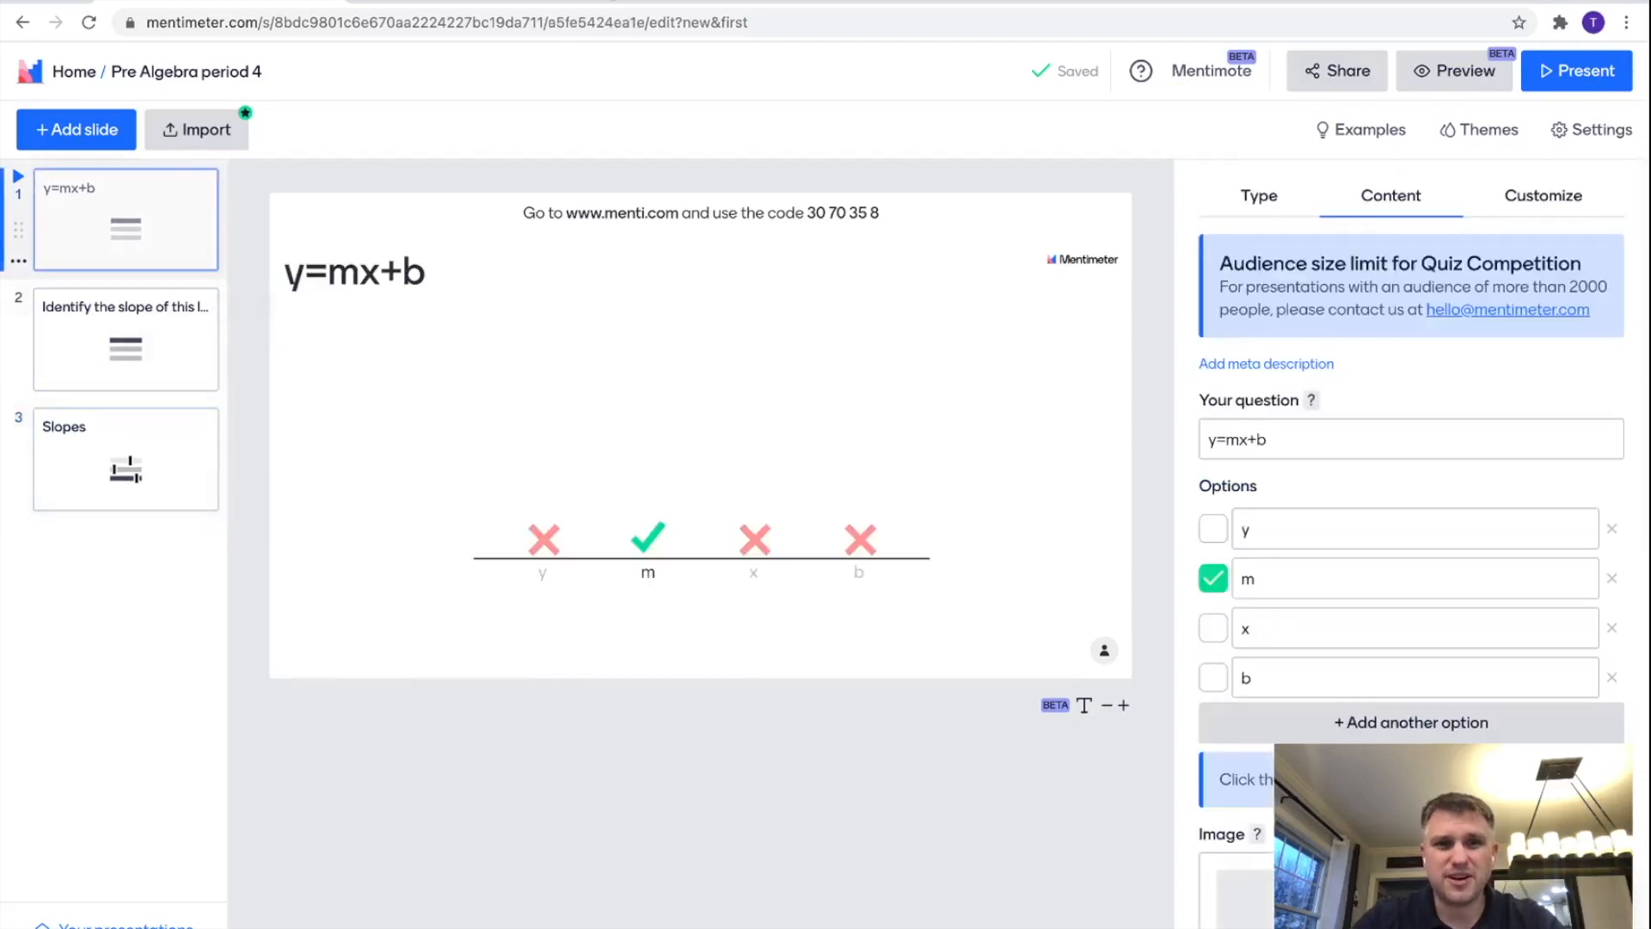
Review the three slides in order, then open a preview from the y=mx+b slide and exit it.
key(Down)
key(Up)
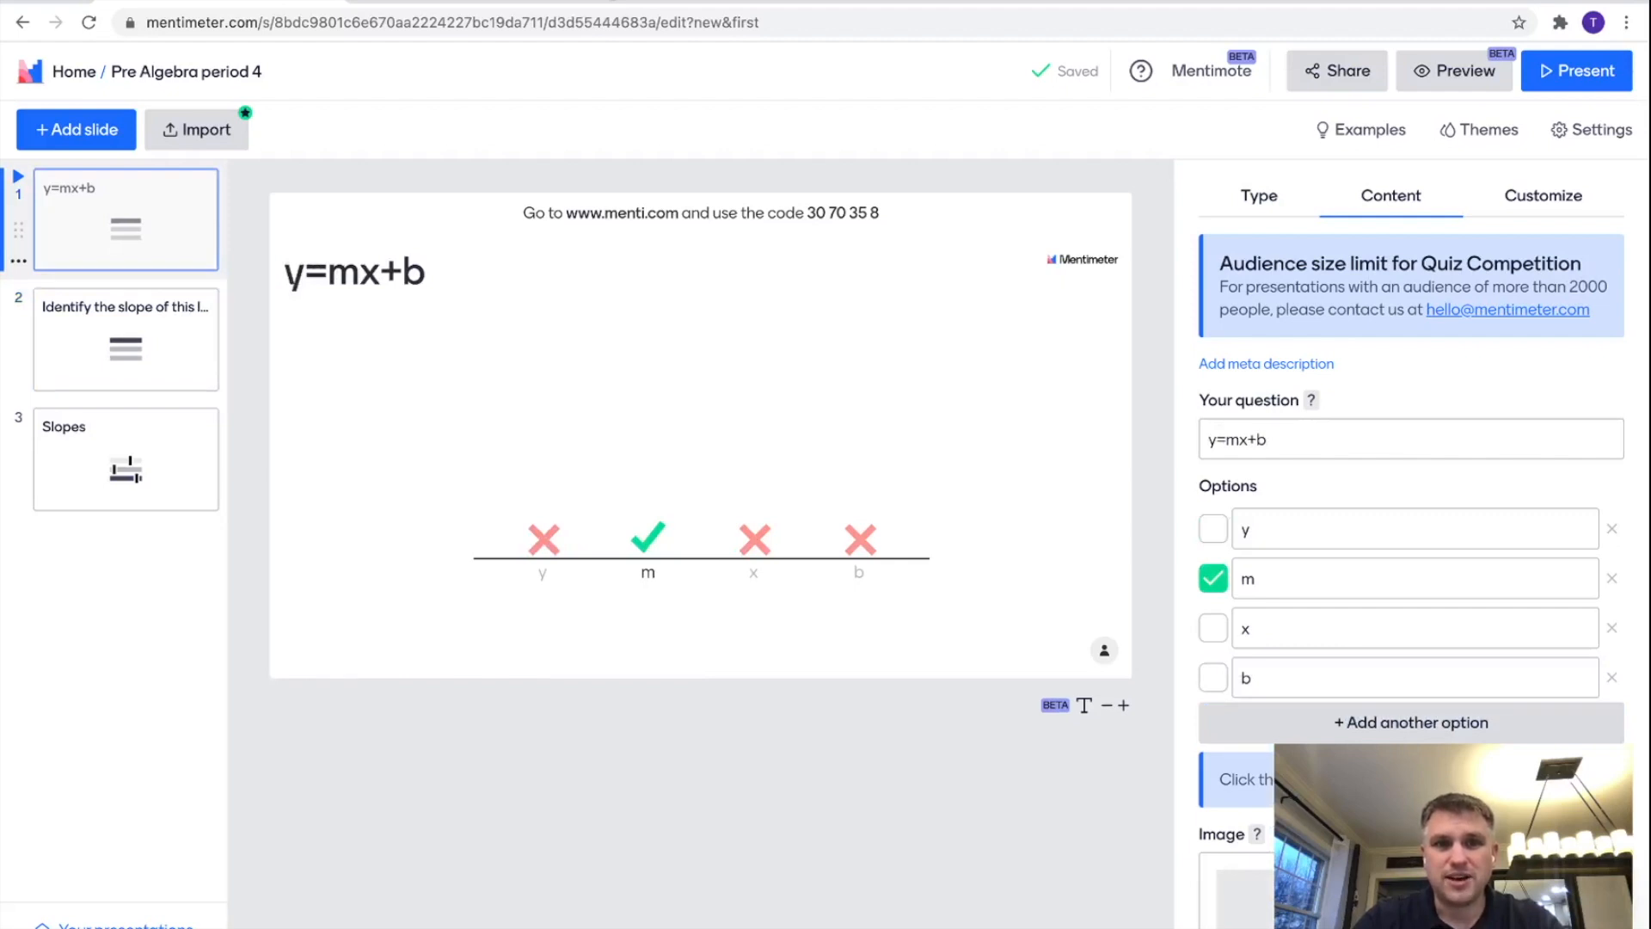
key(Down)
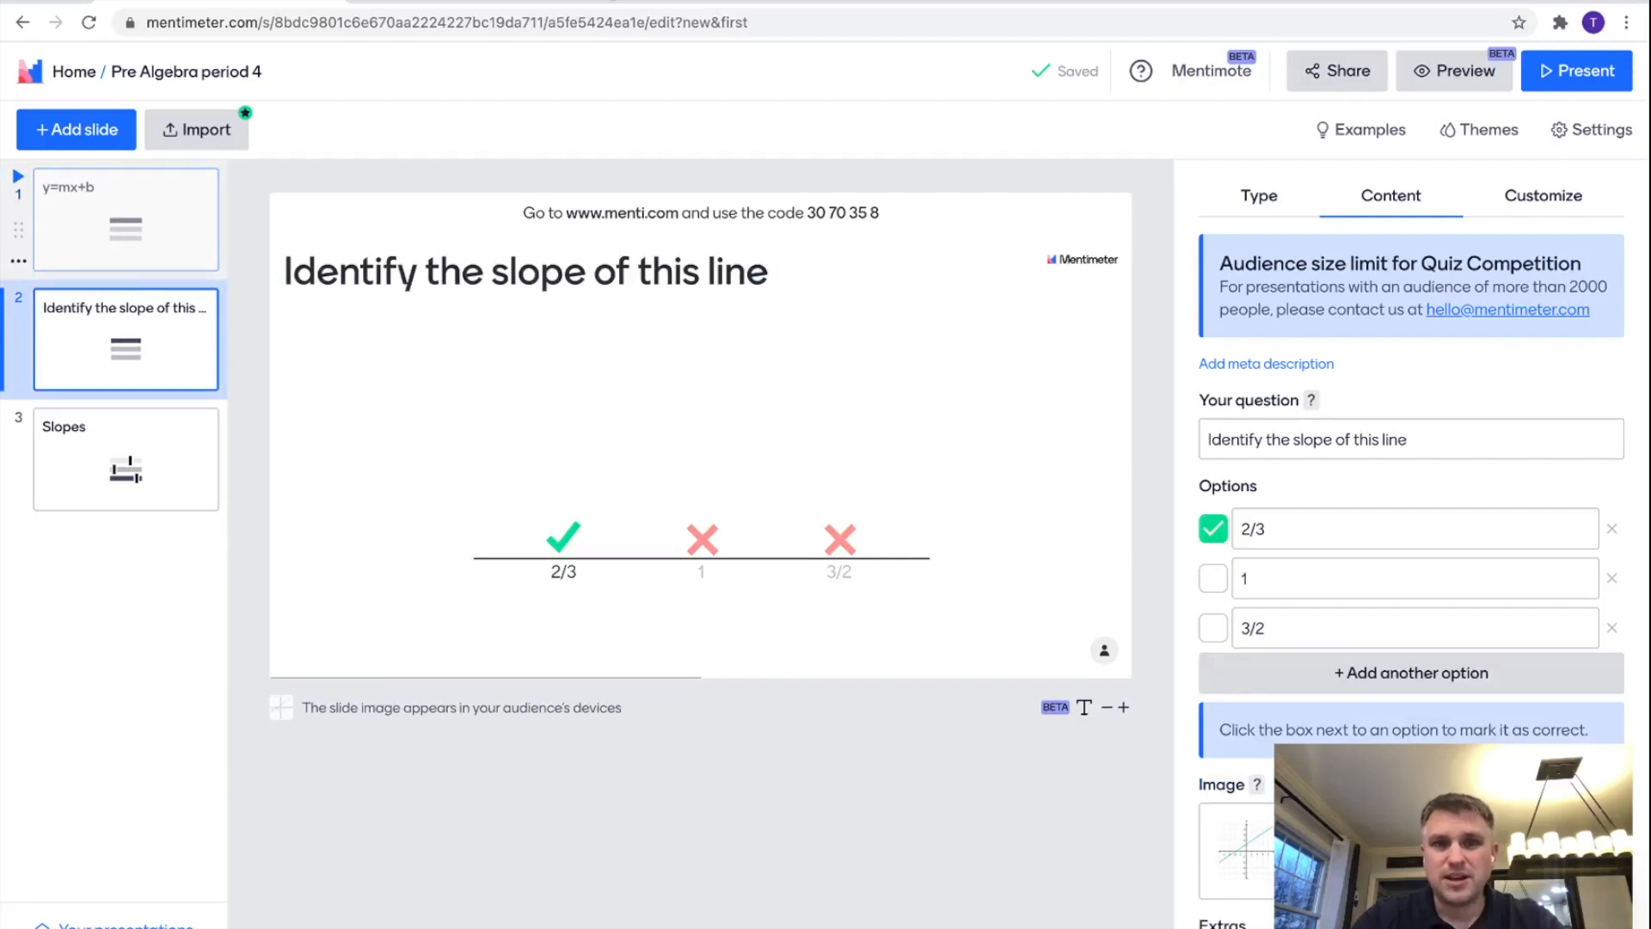
key(Down)
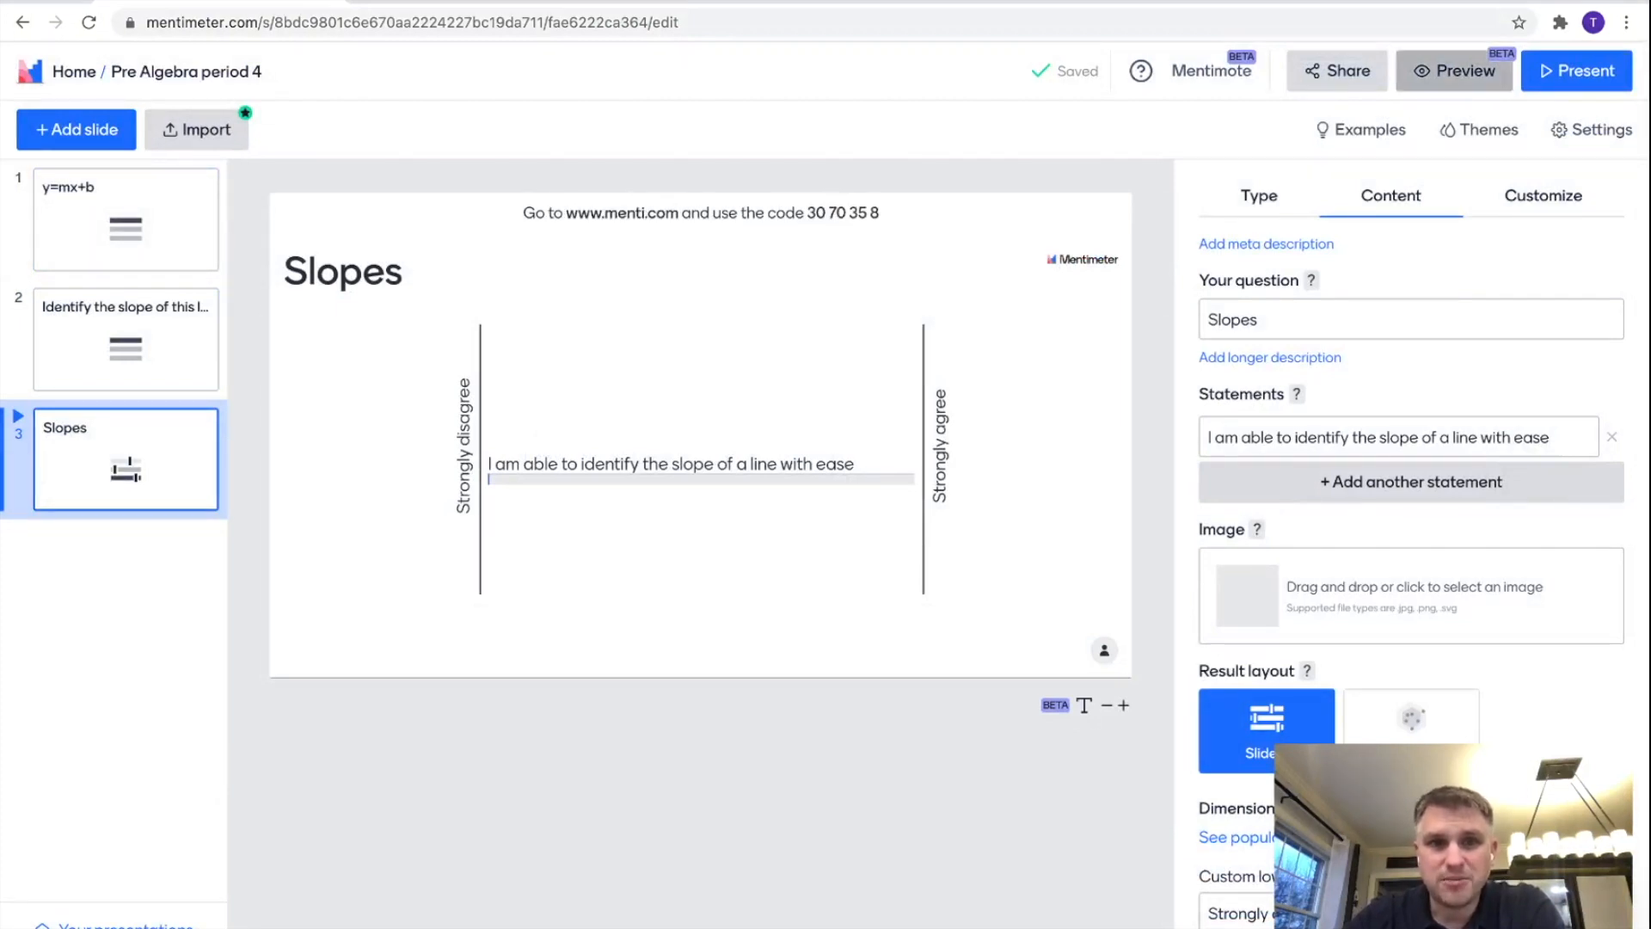
click(126, 220)
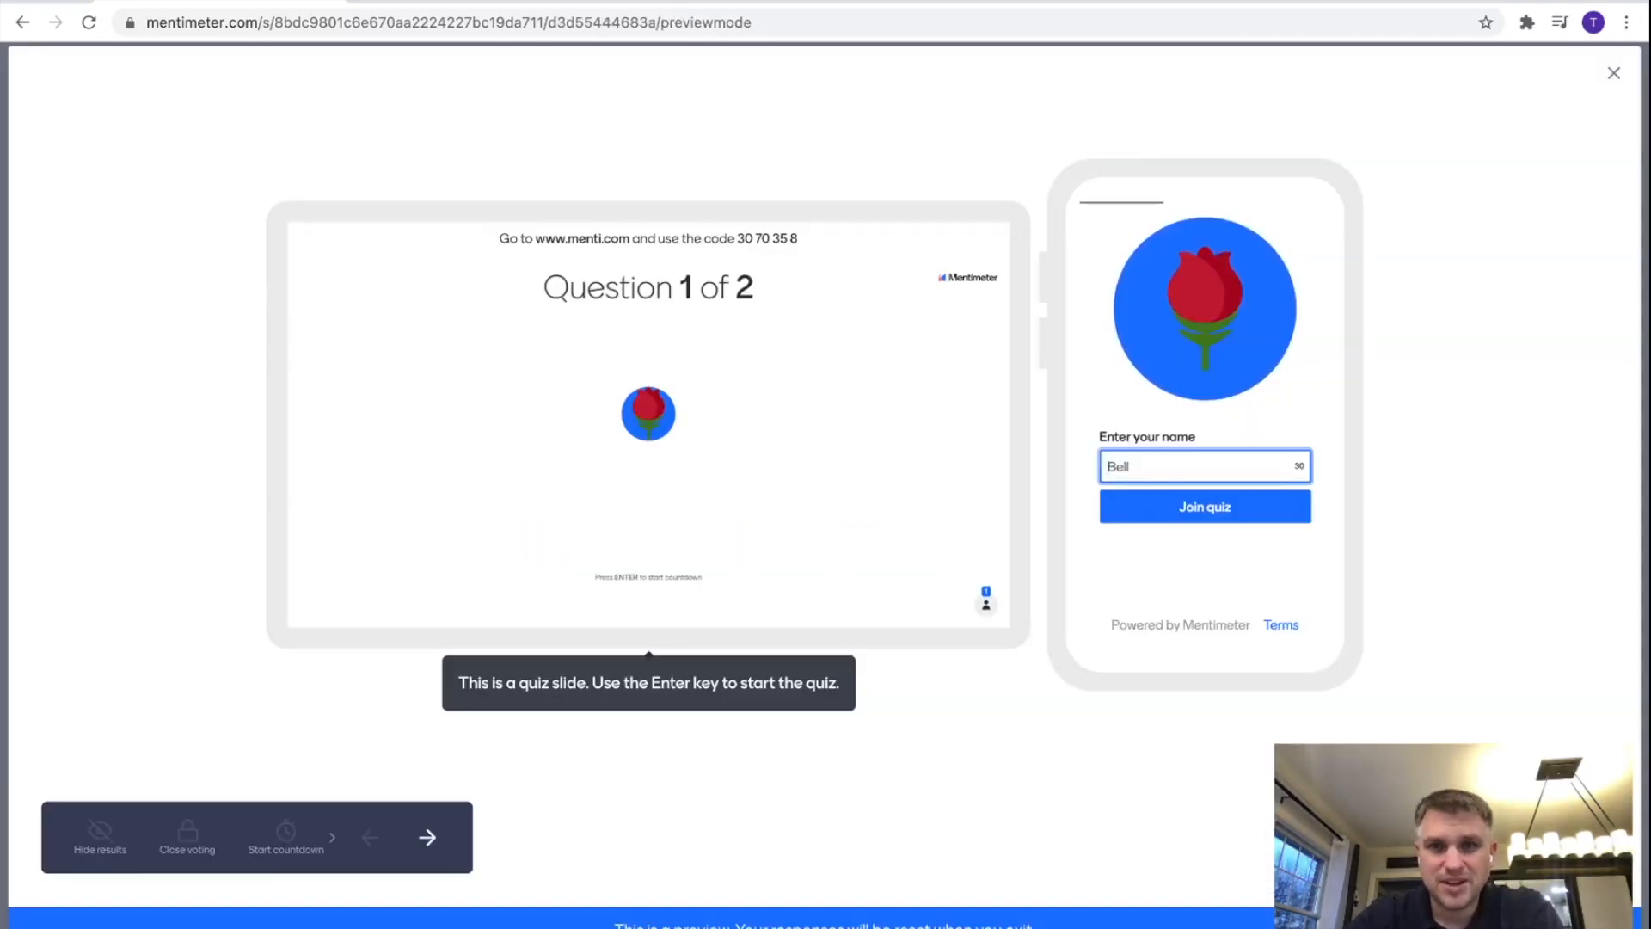
click(1616, 70)
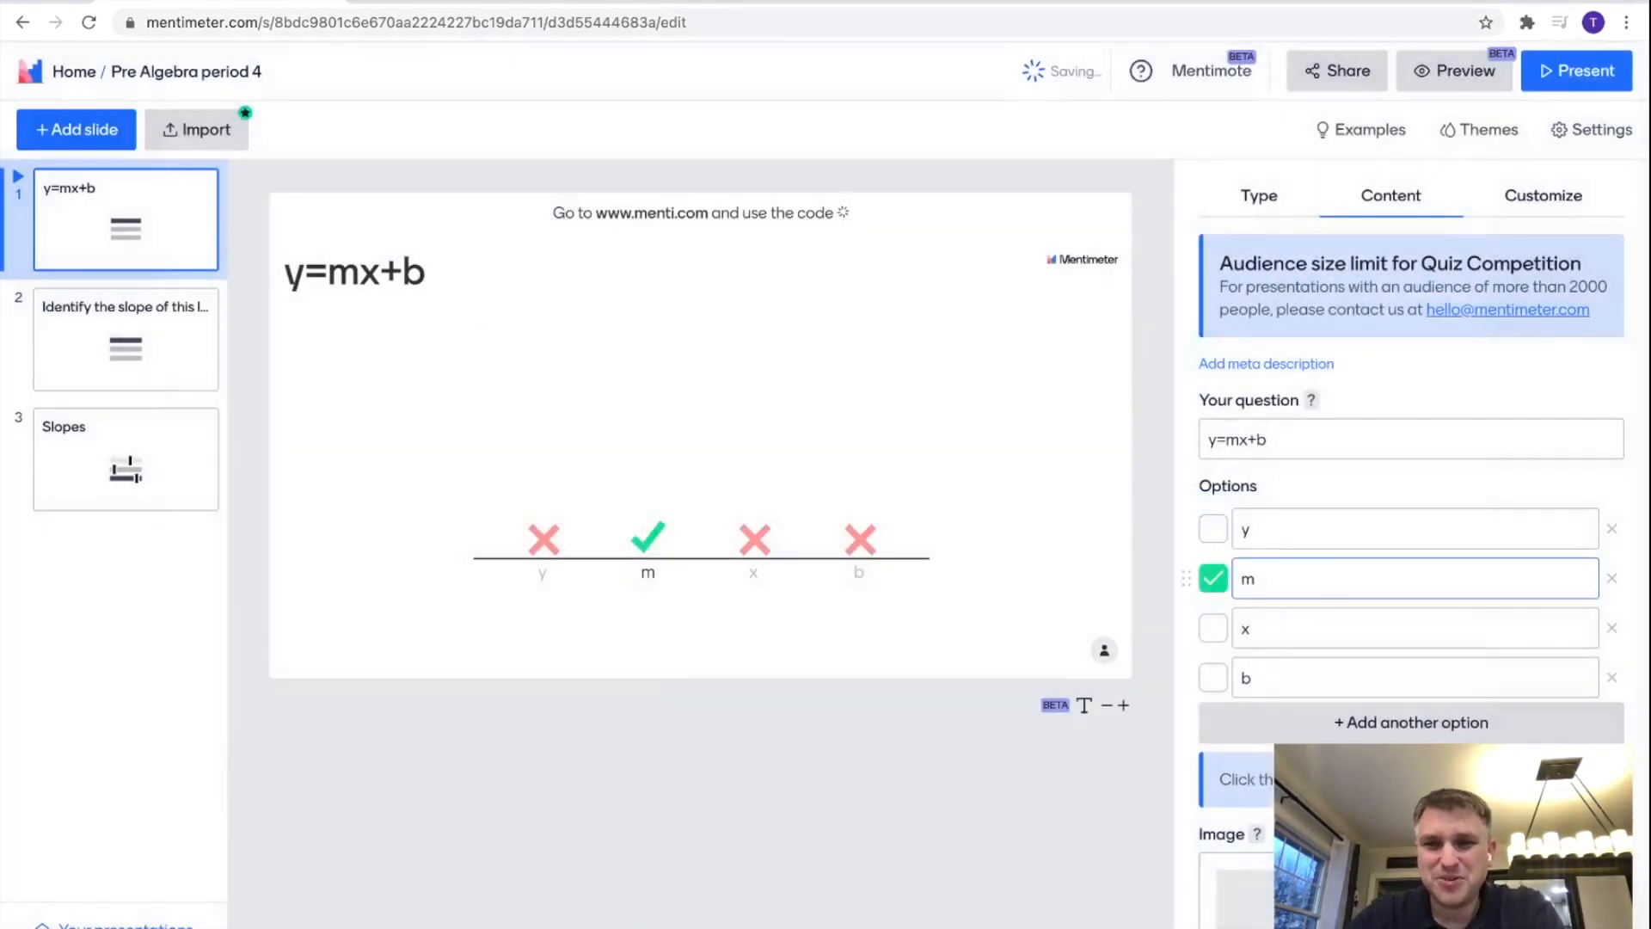
Deselect the Joe E. Lee quiz music on the y=mx+b slide and check the settings of the other two slides.
scroll(1410, 542, down, 5)
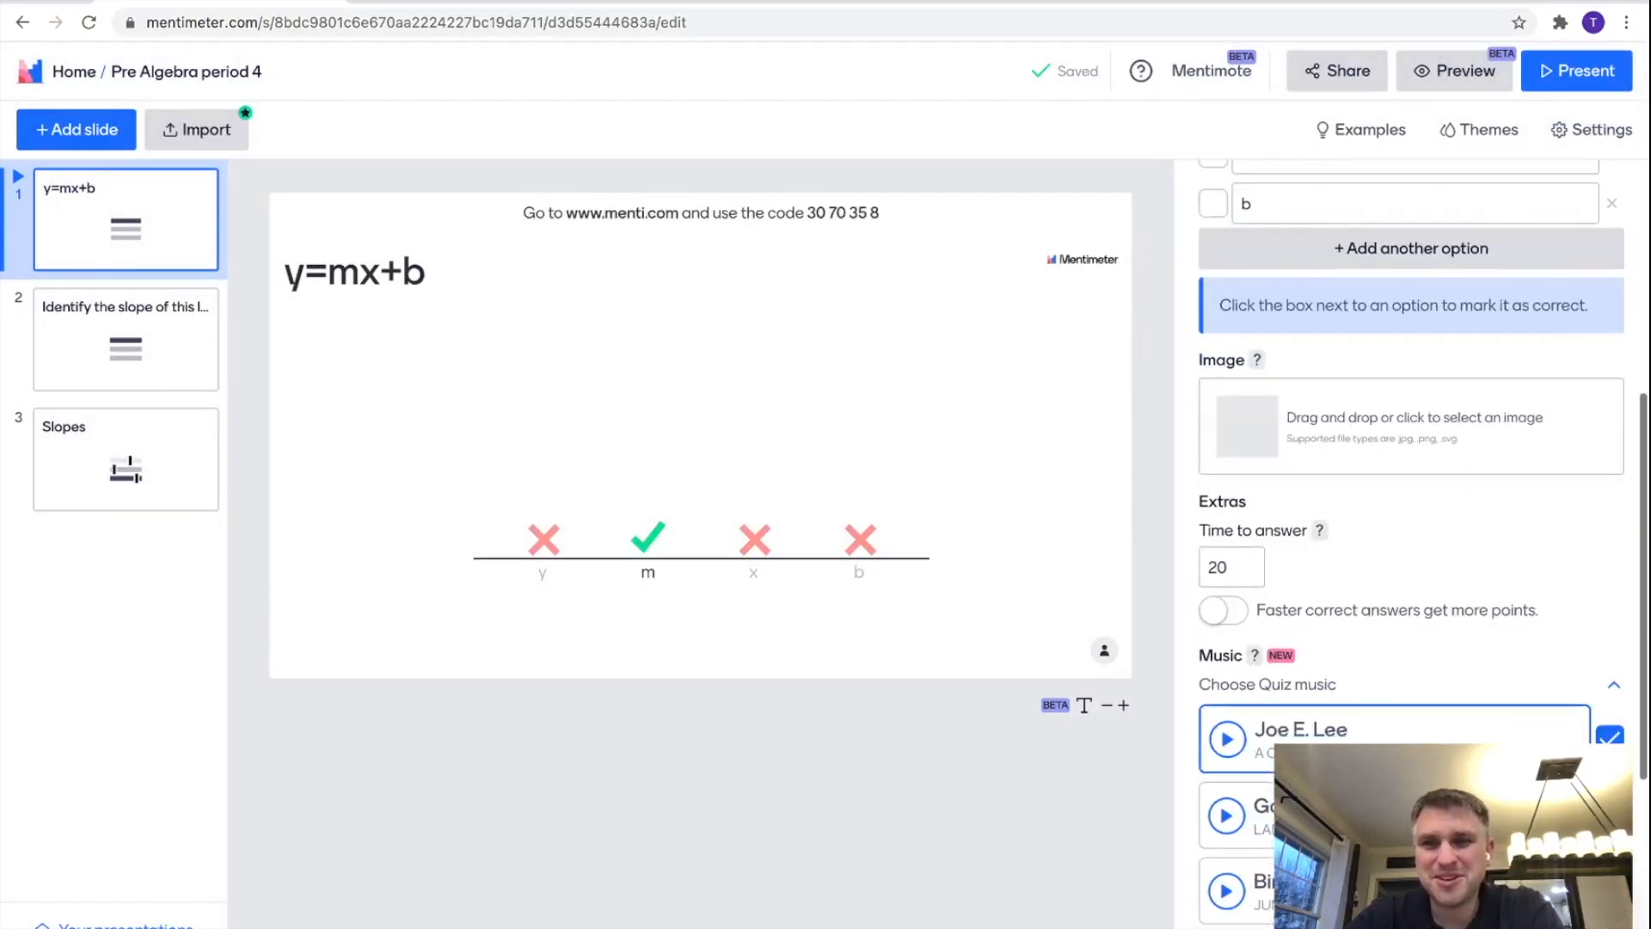
scroll(1410, 542, down, 1)
click(1610, 646)
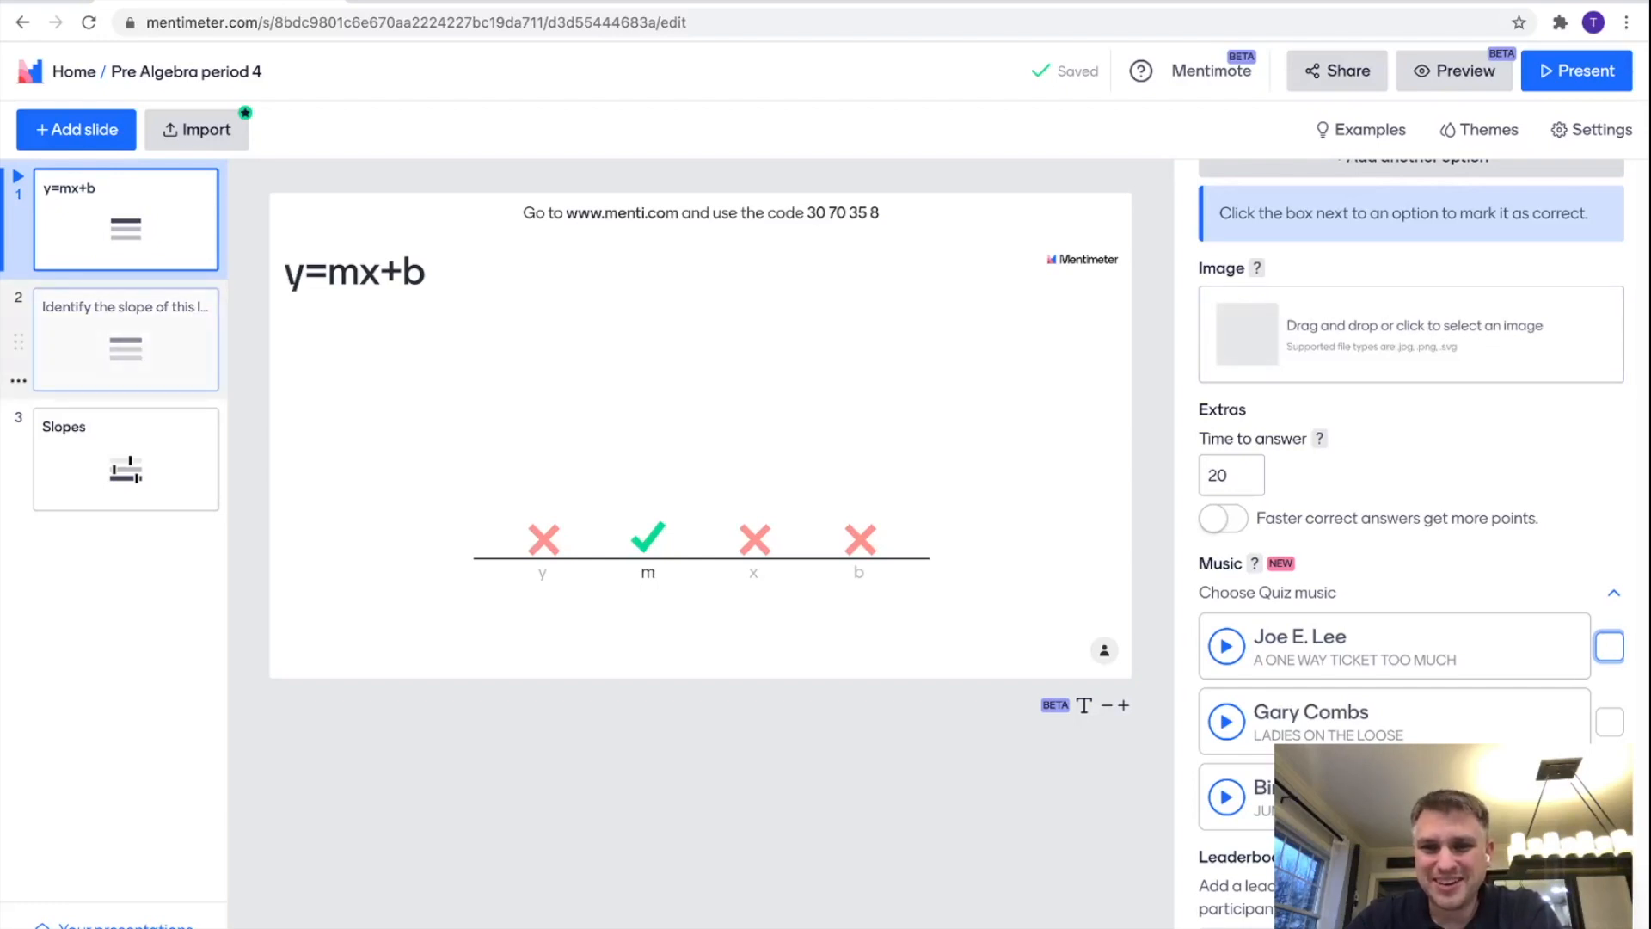
click(125, 340)
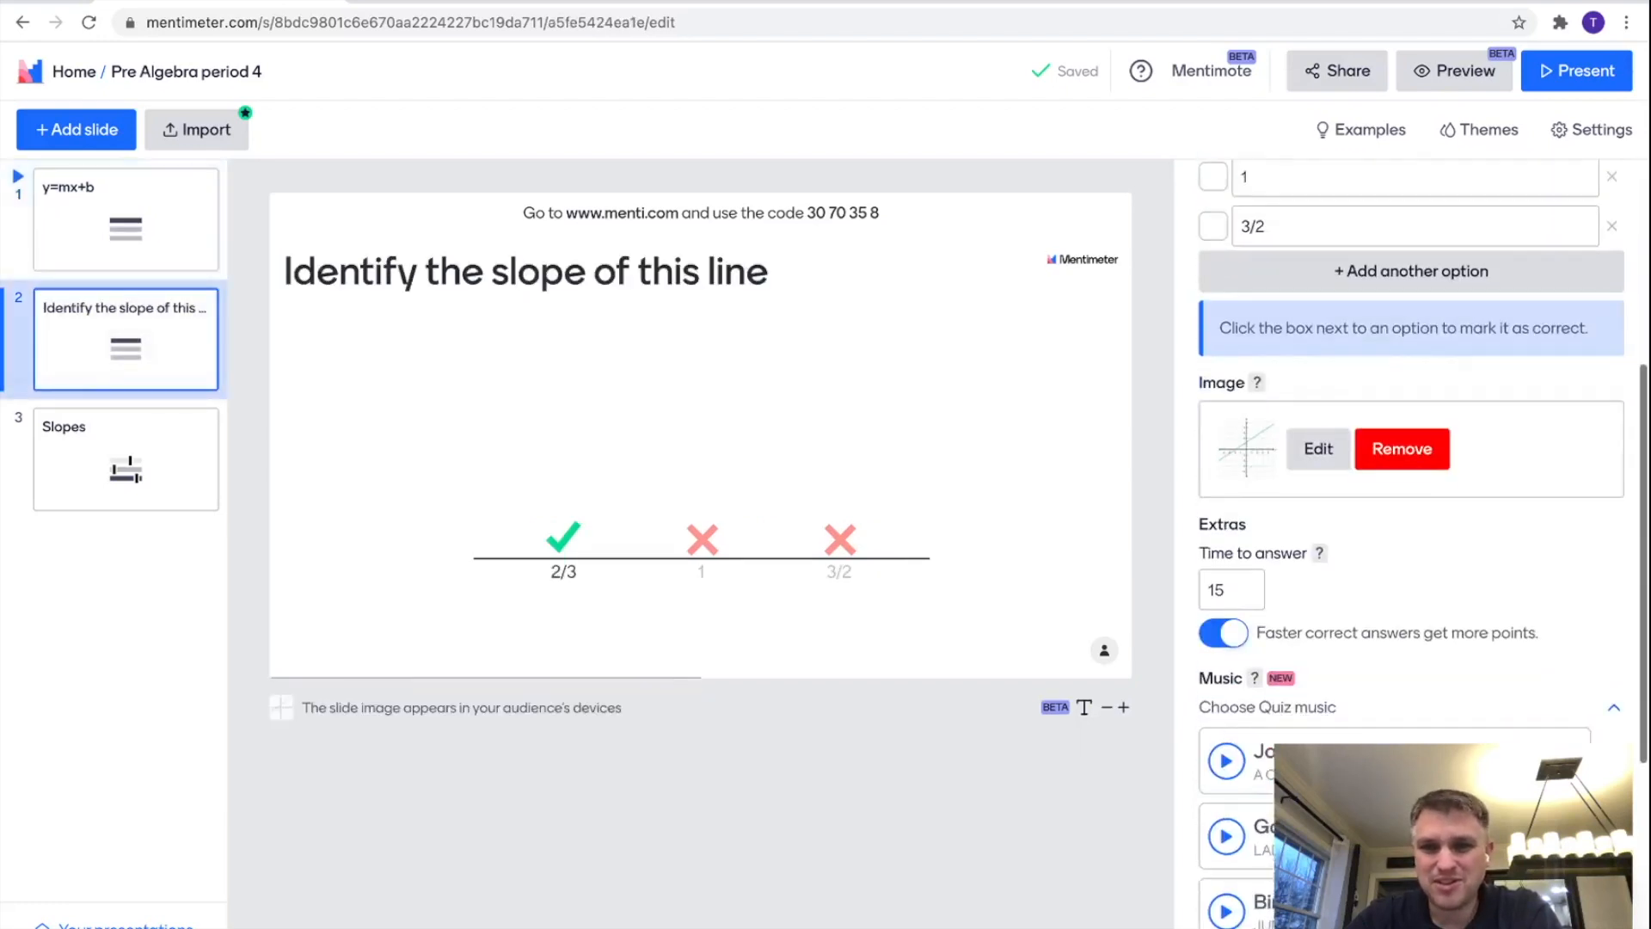
click(126, 458)
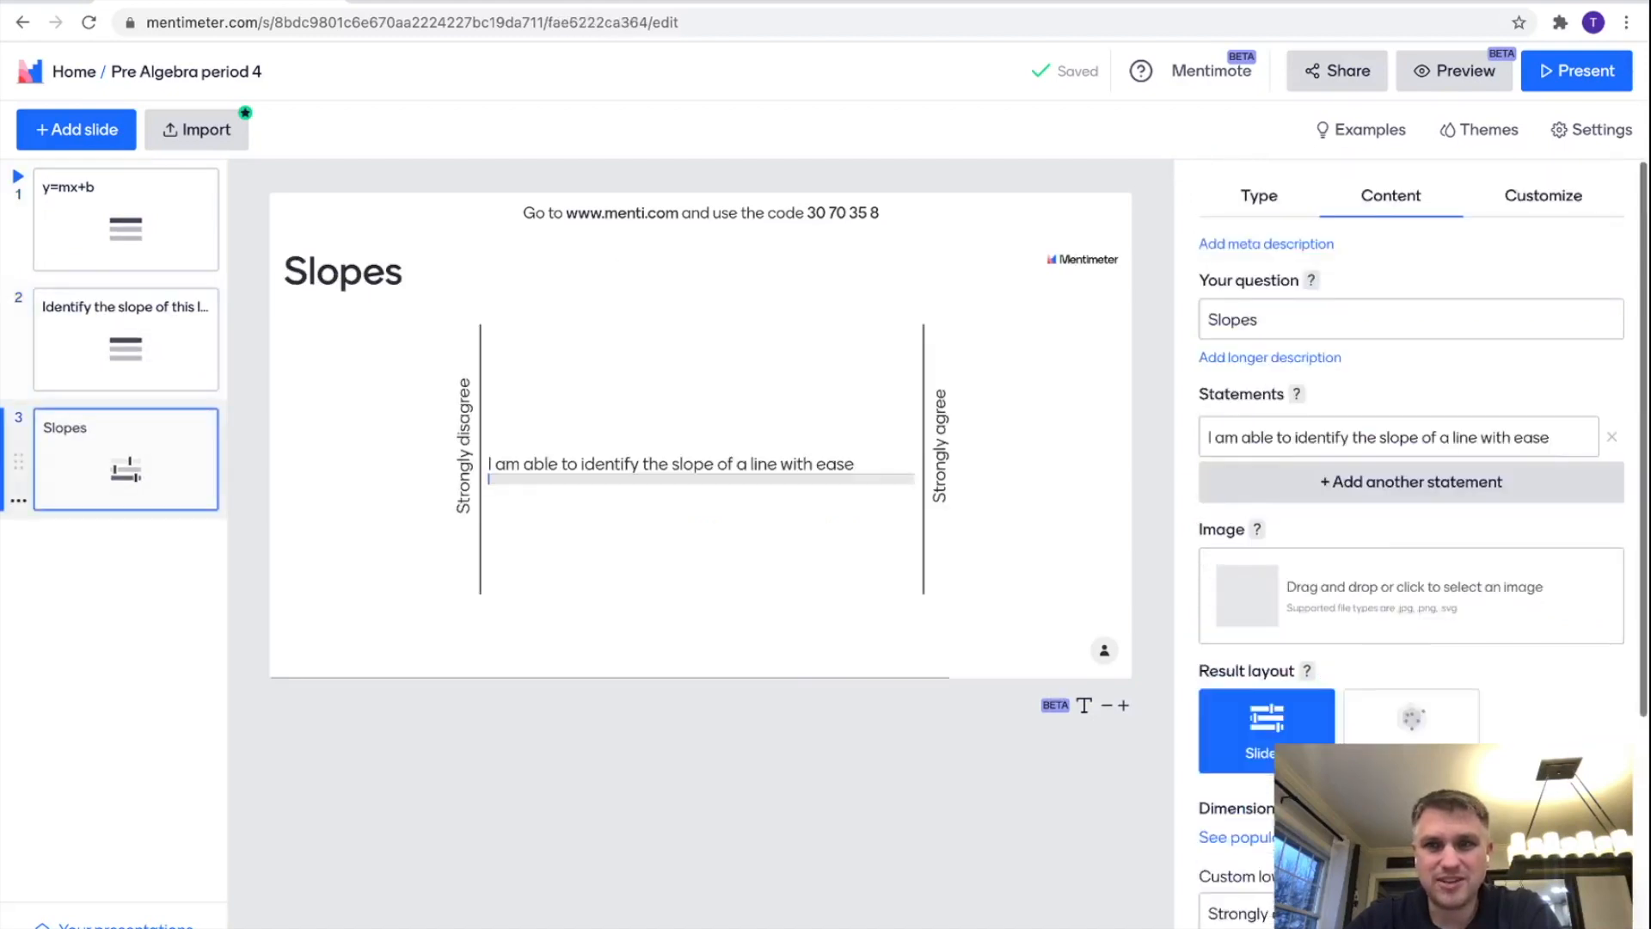
scroll(1410, 594, down, 4)
scroll(1411, 593, up, 4)
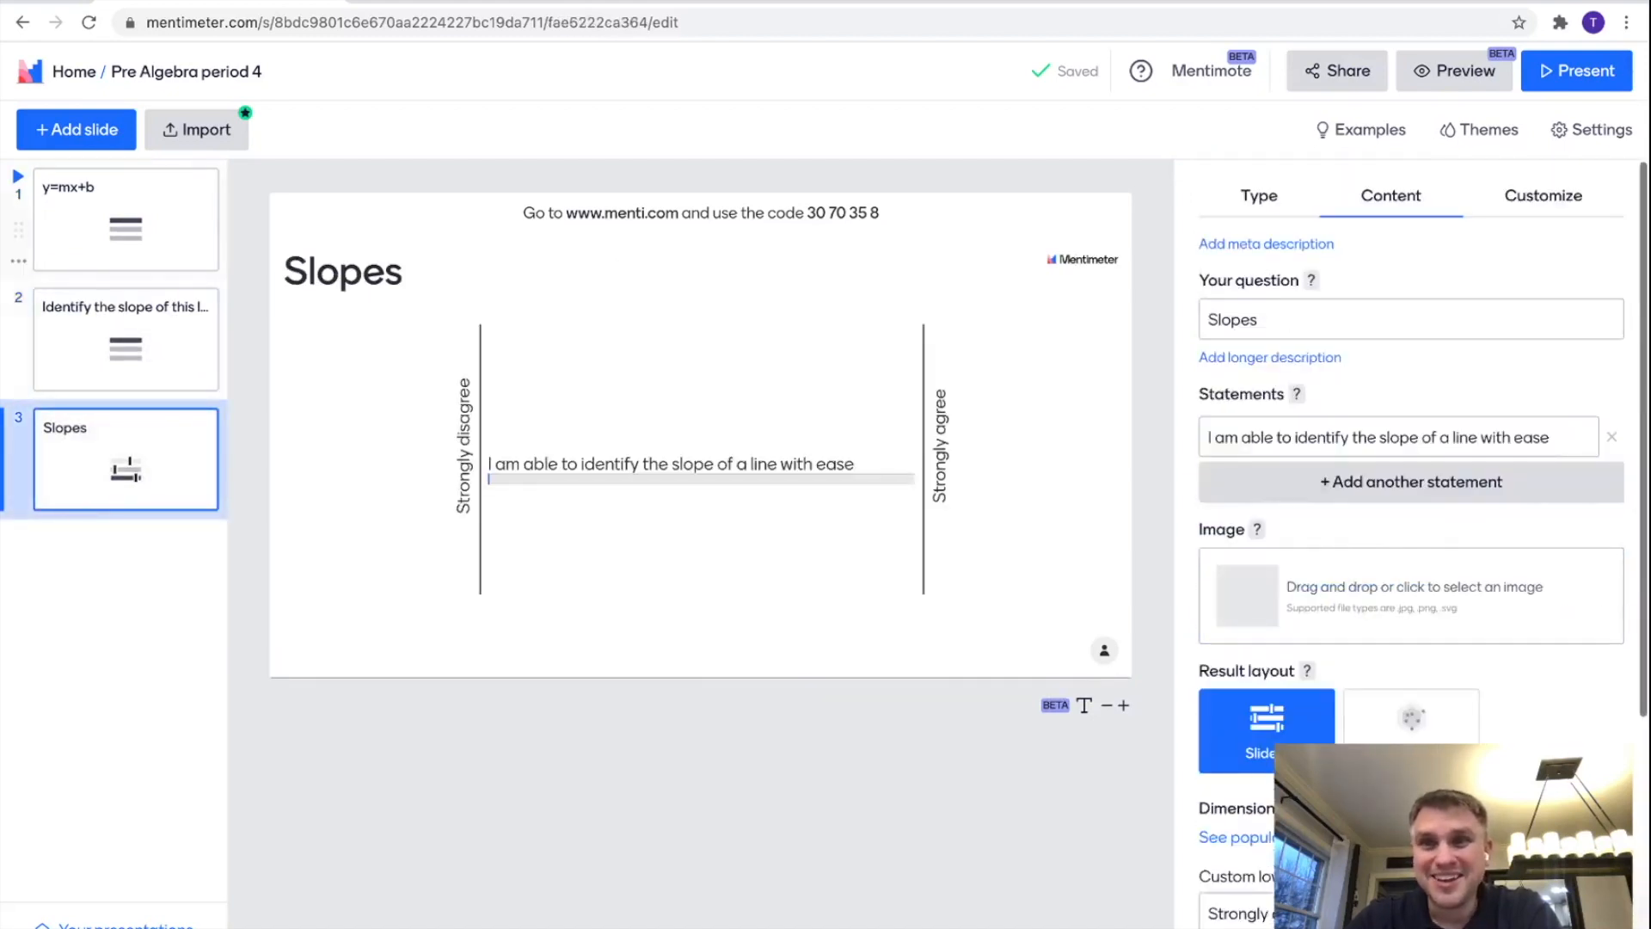
Preview the quiz from the y=mx+b slide, joining with a participant name and running the first question's countdown.
click(125, 220)
click(1454, 71)
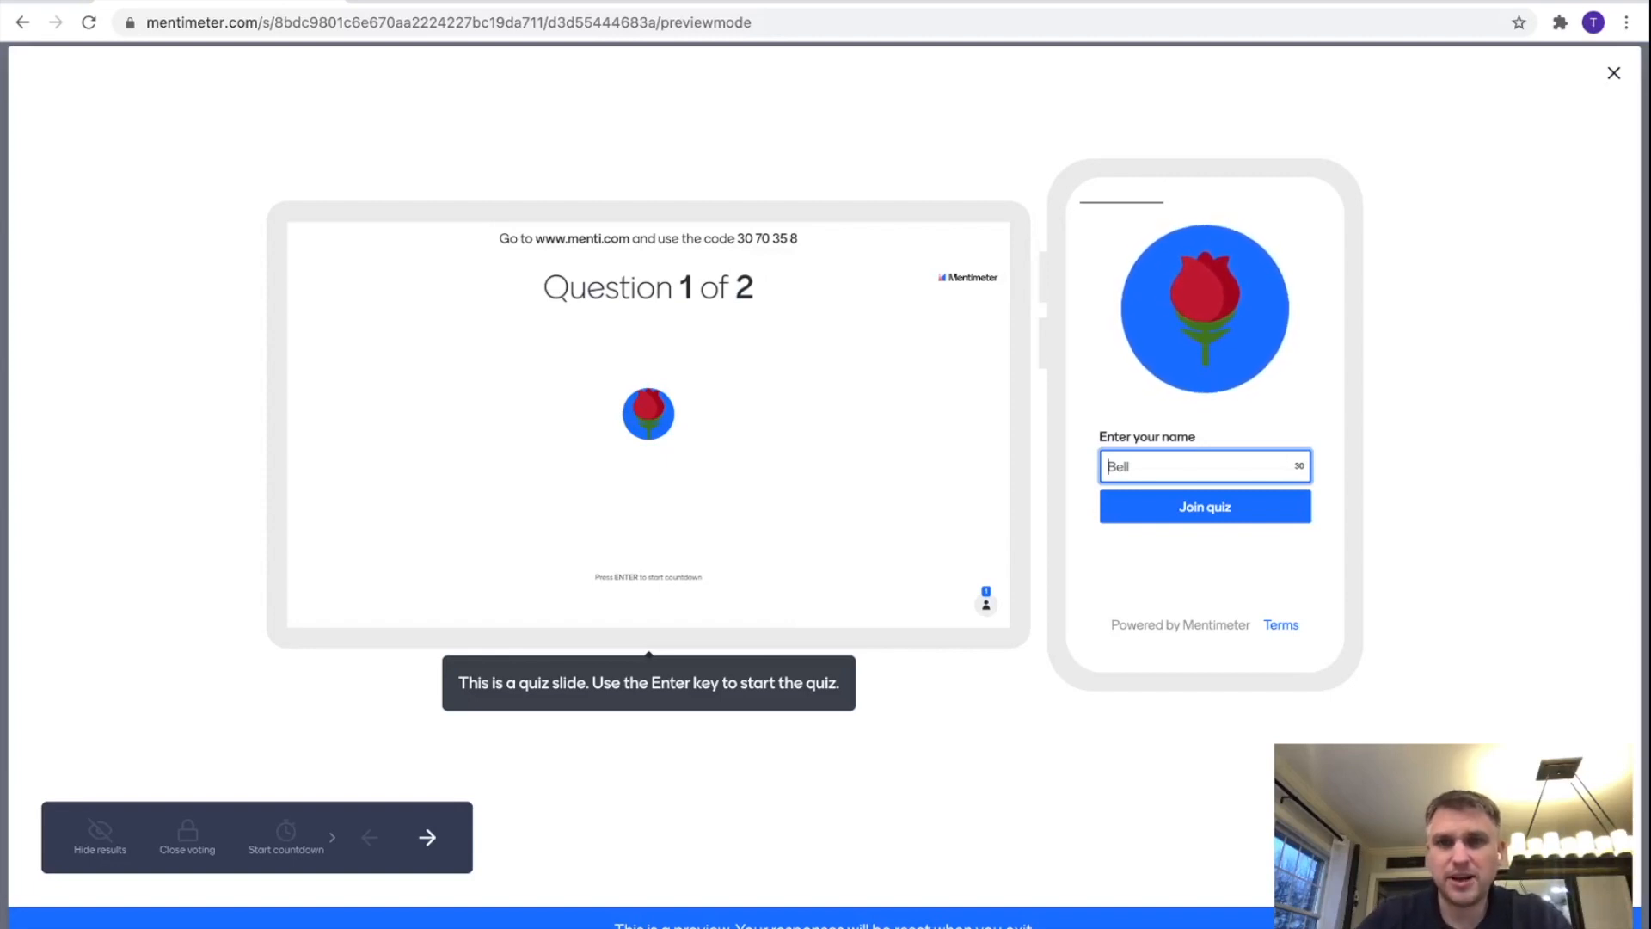
text(Tom)
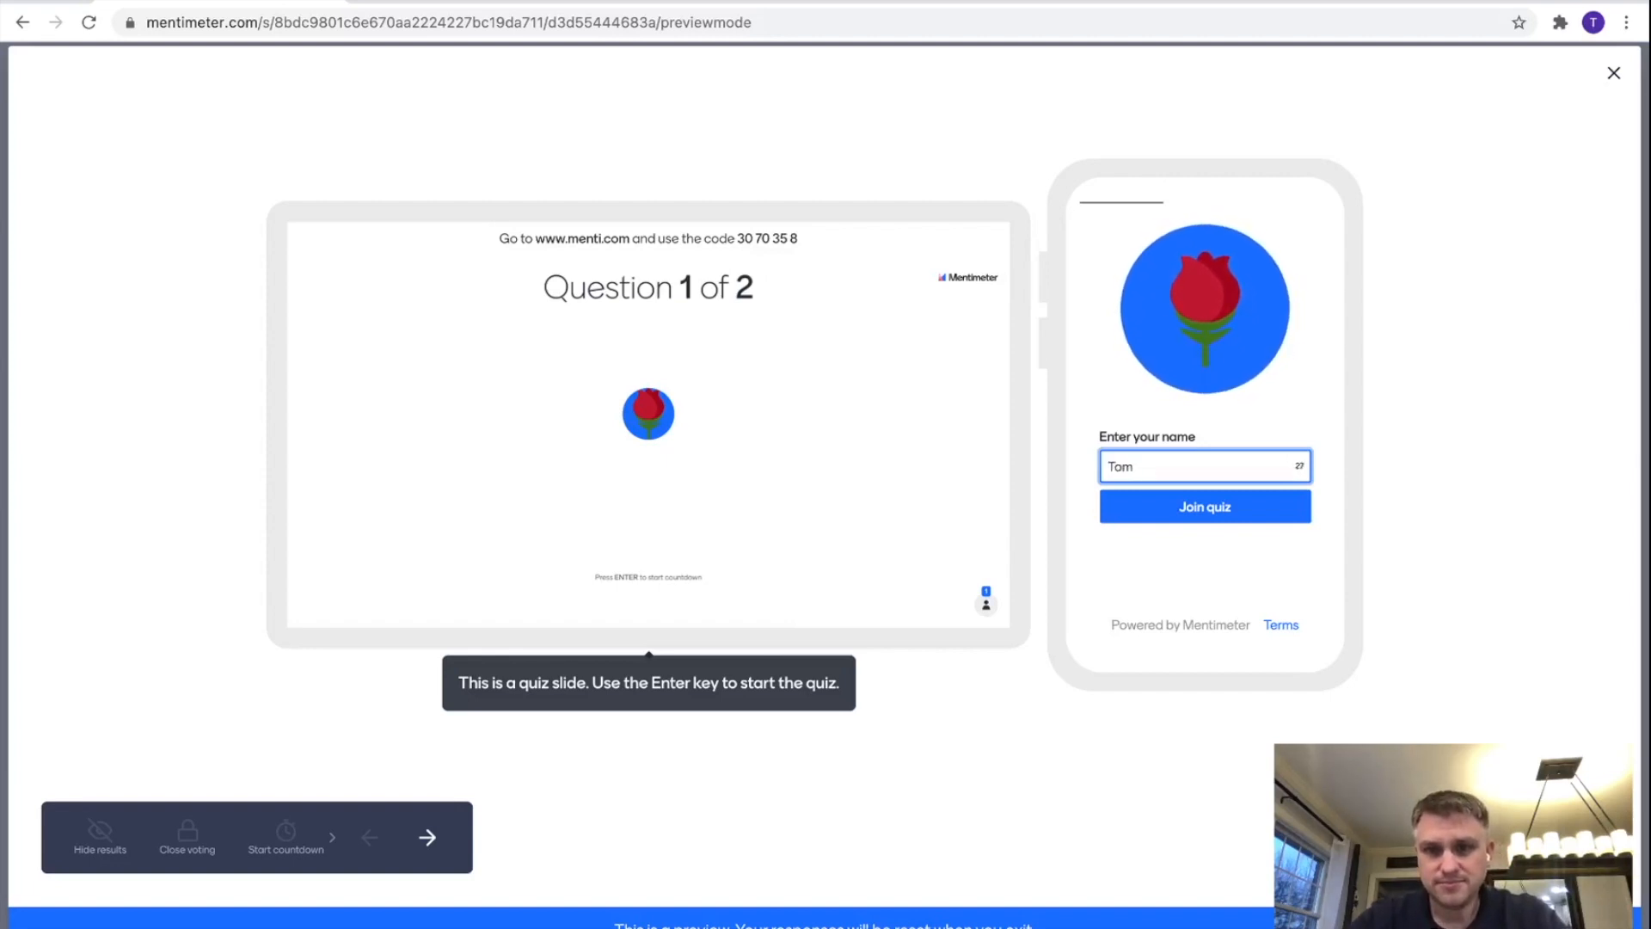
key(Return)
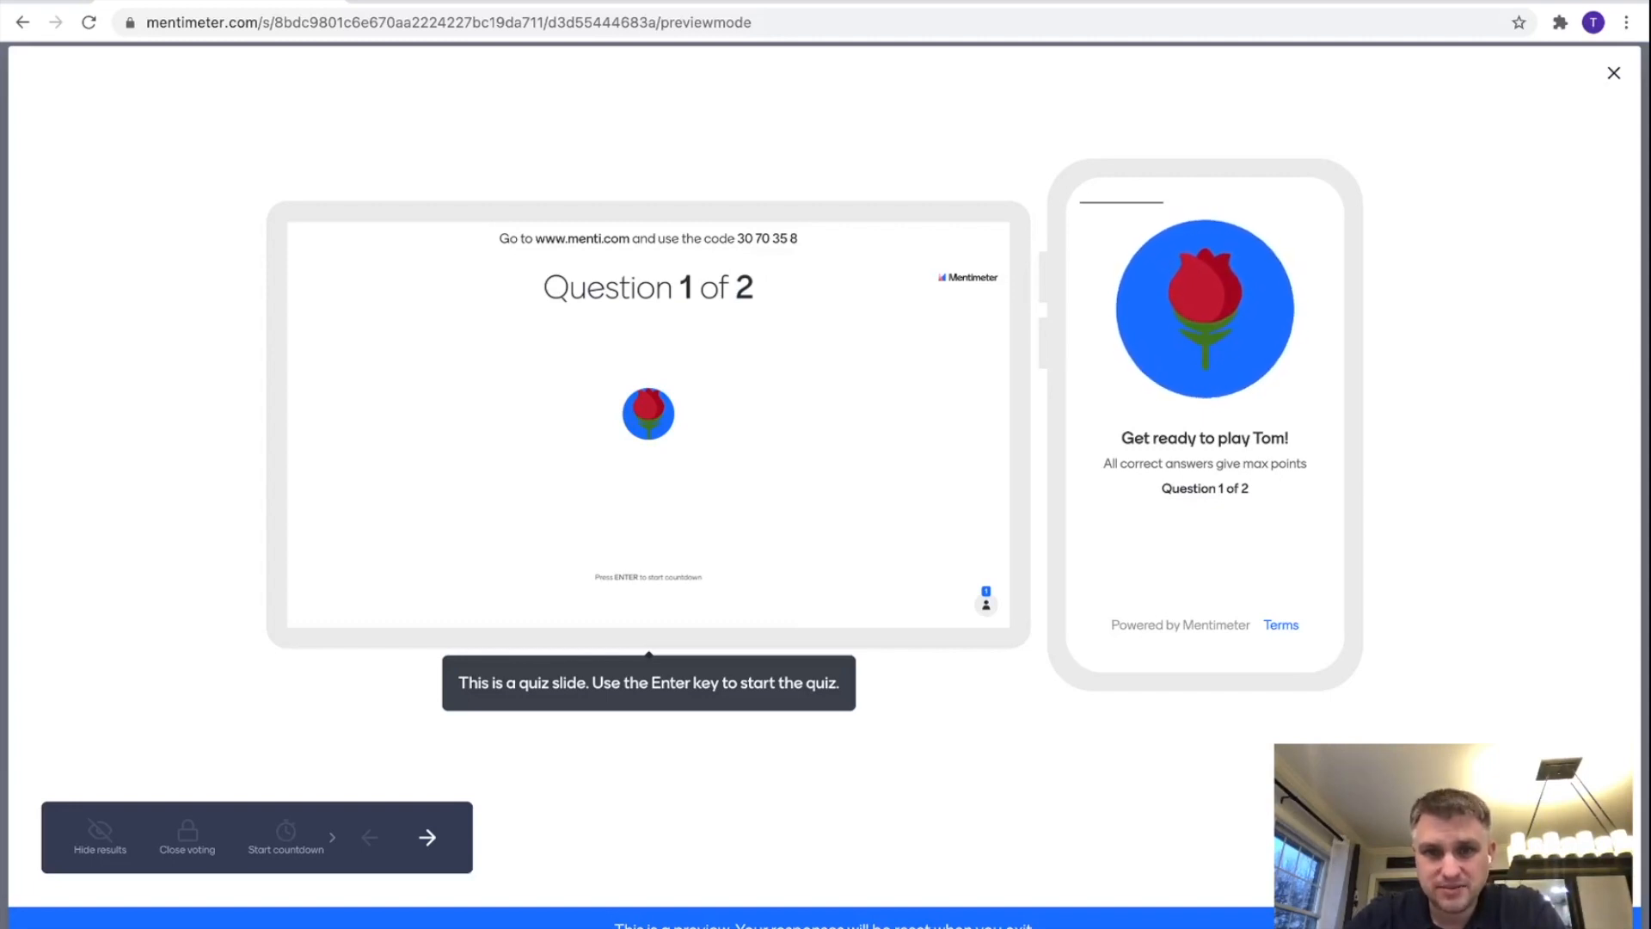
key(Return)
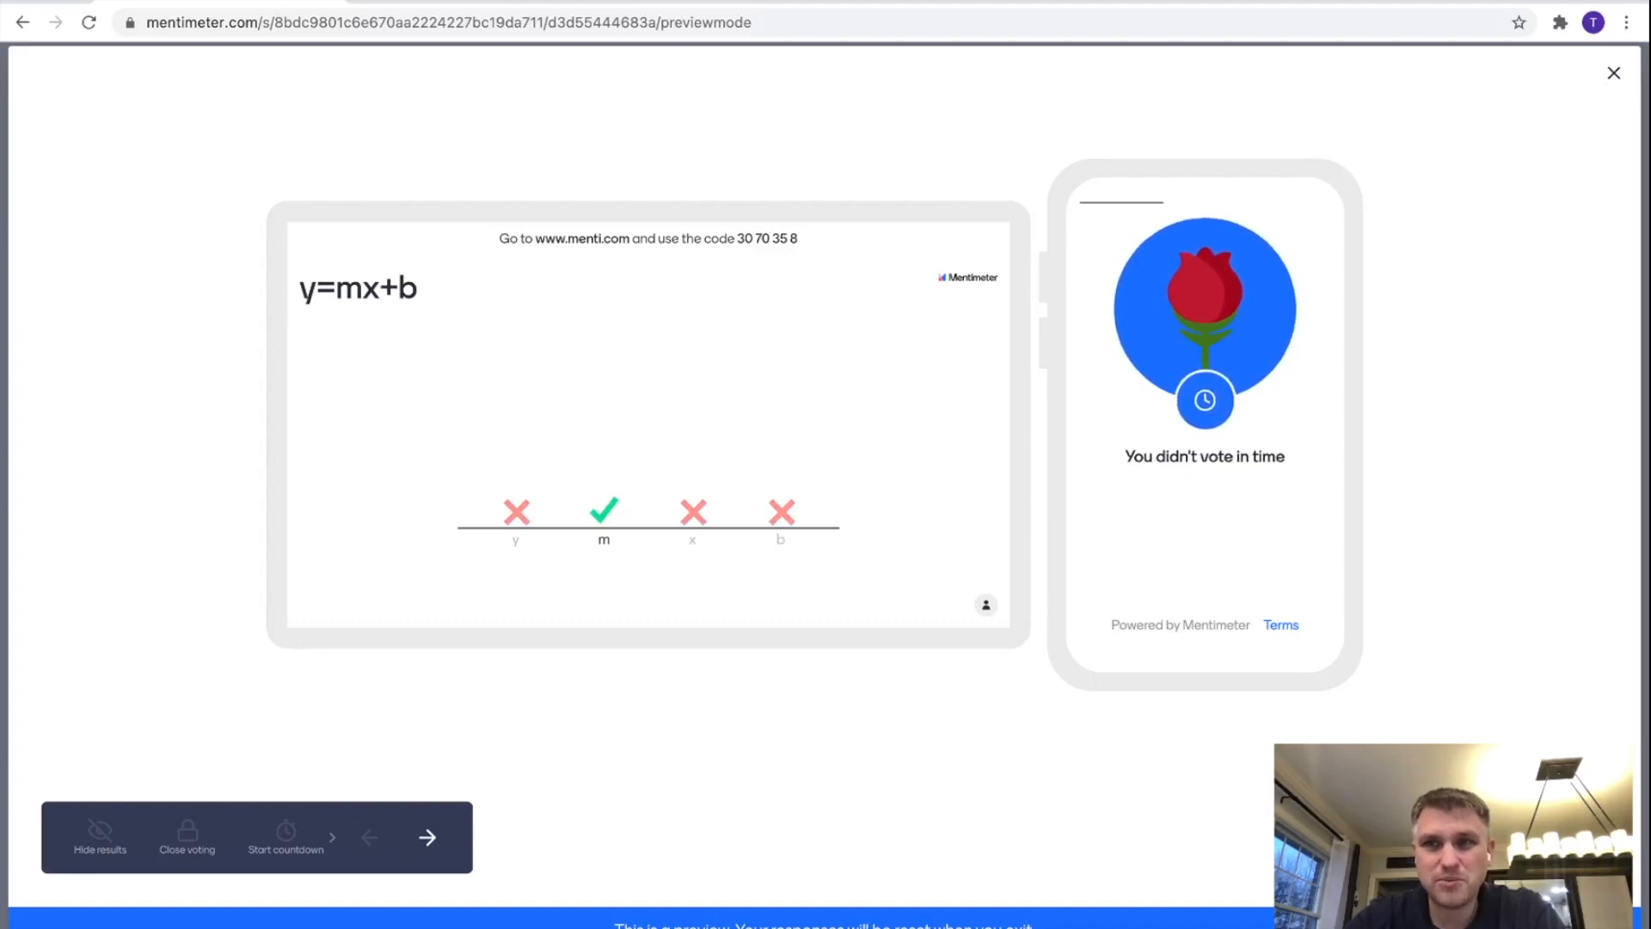
click(1614, 73)
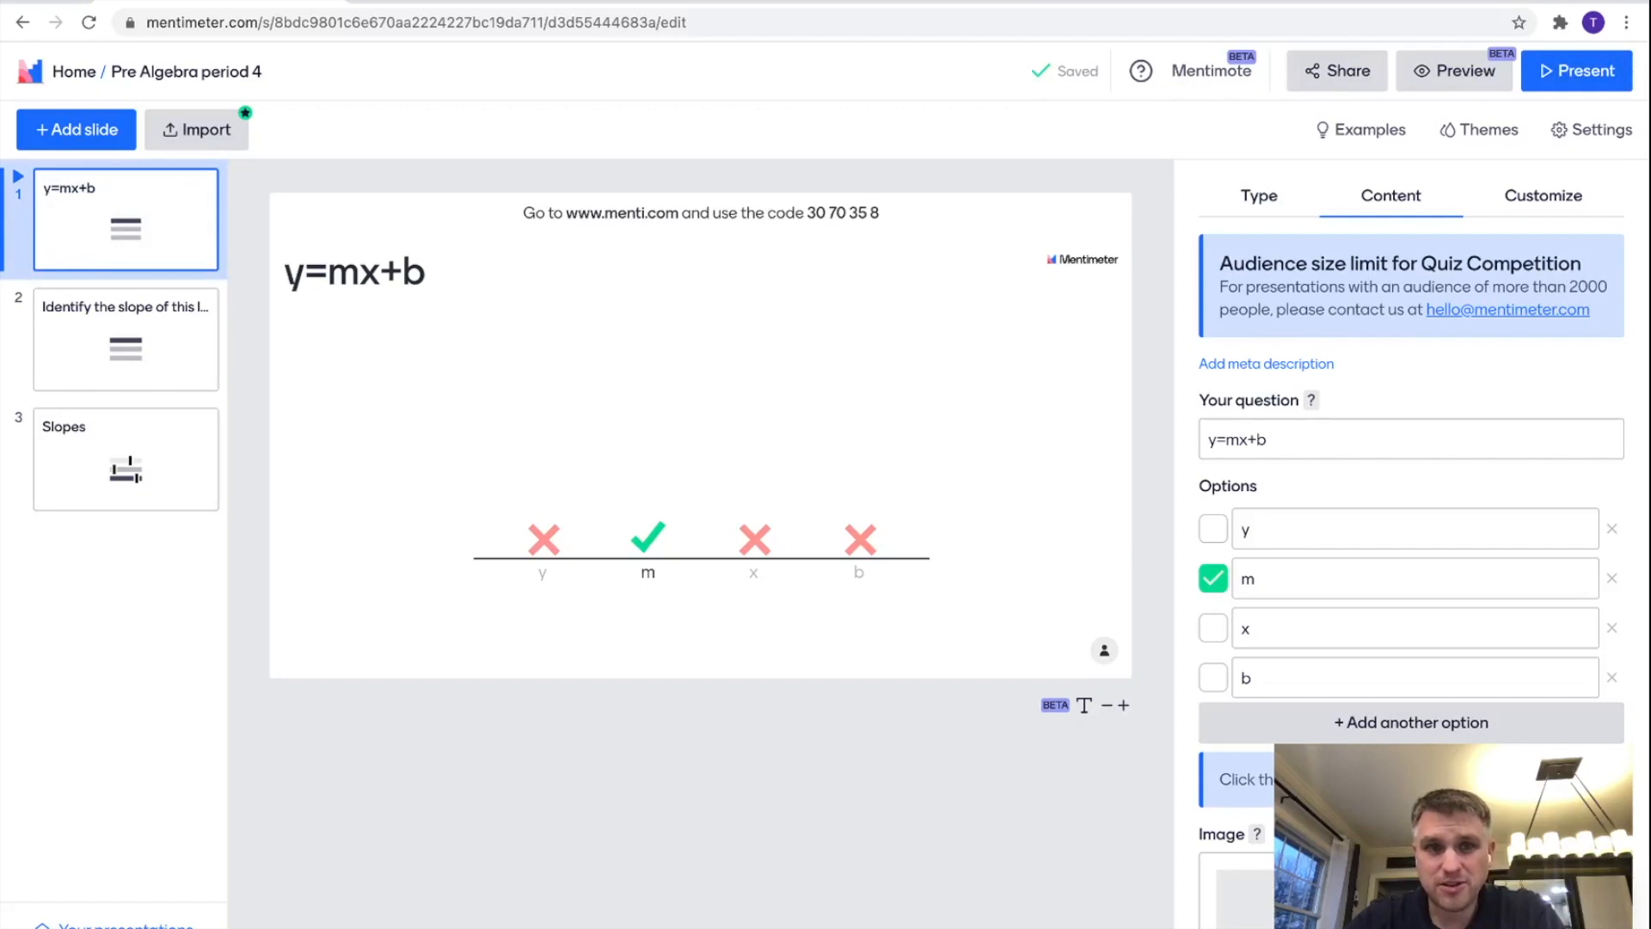
Append ". Identify the slope" to the question of the y=mx+b slide.
scroll(1410, 541, down, 6)
scroll(1410, 541, up, 5)
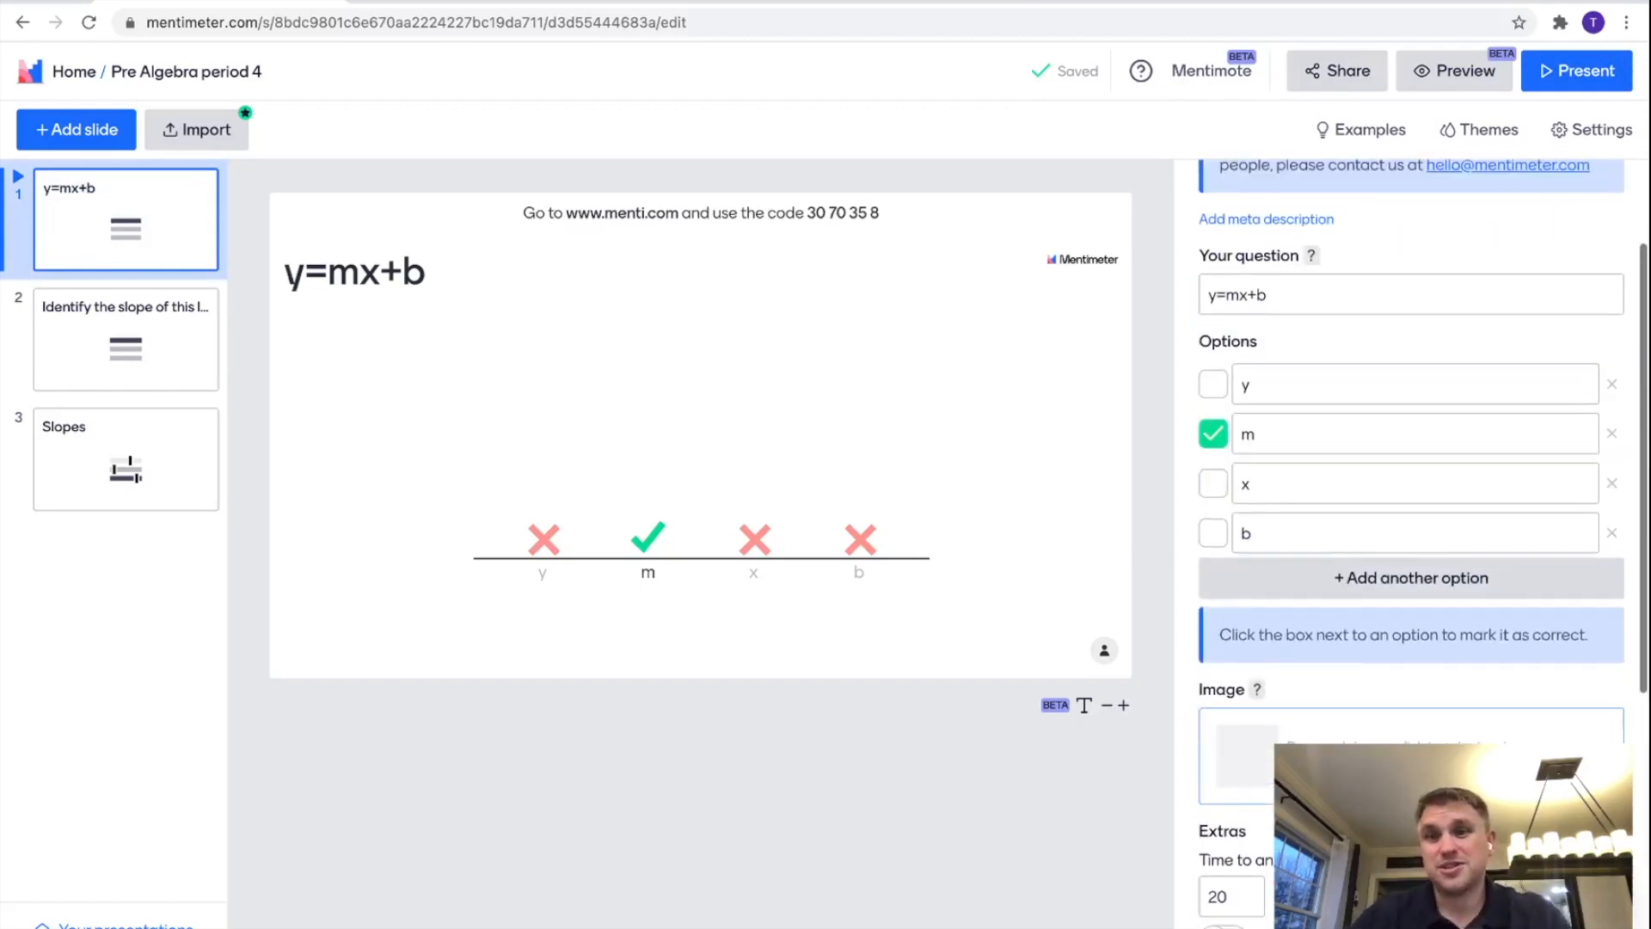
click(1267, 396)
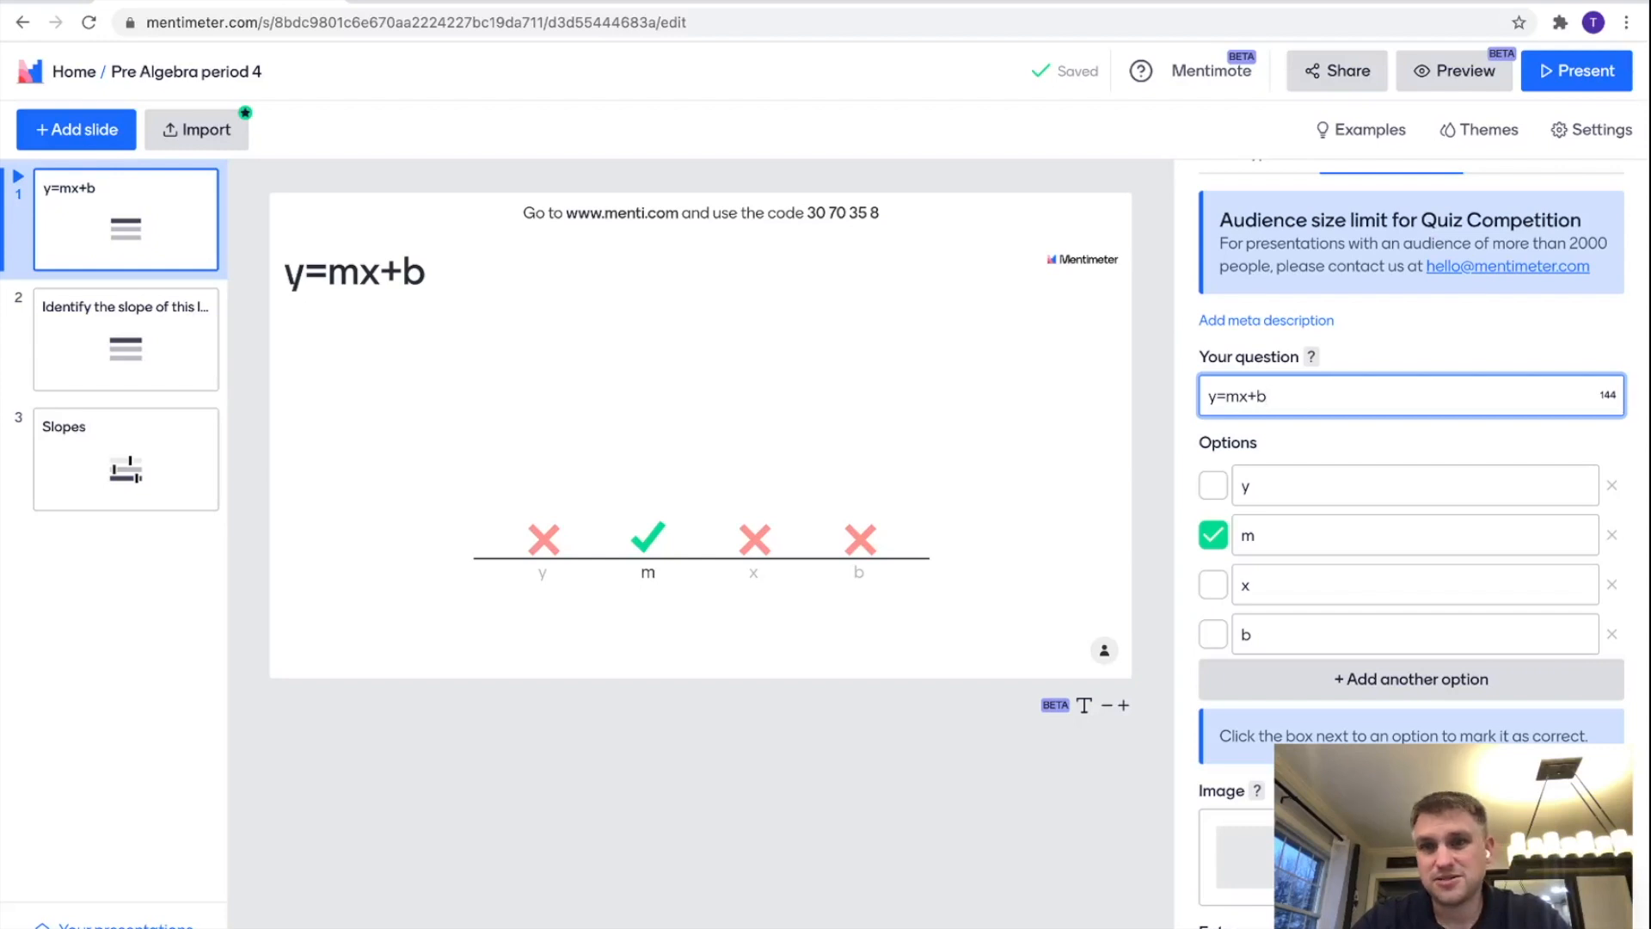
text(. Id)
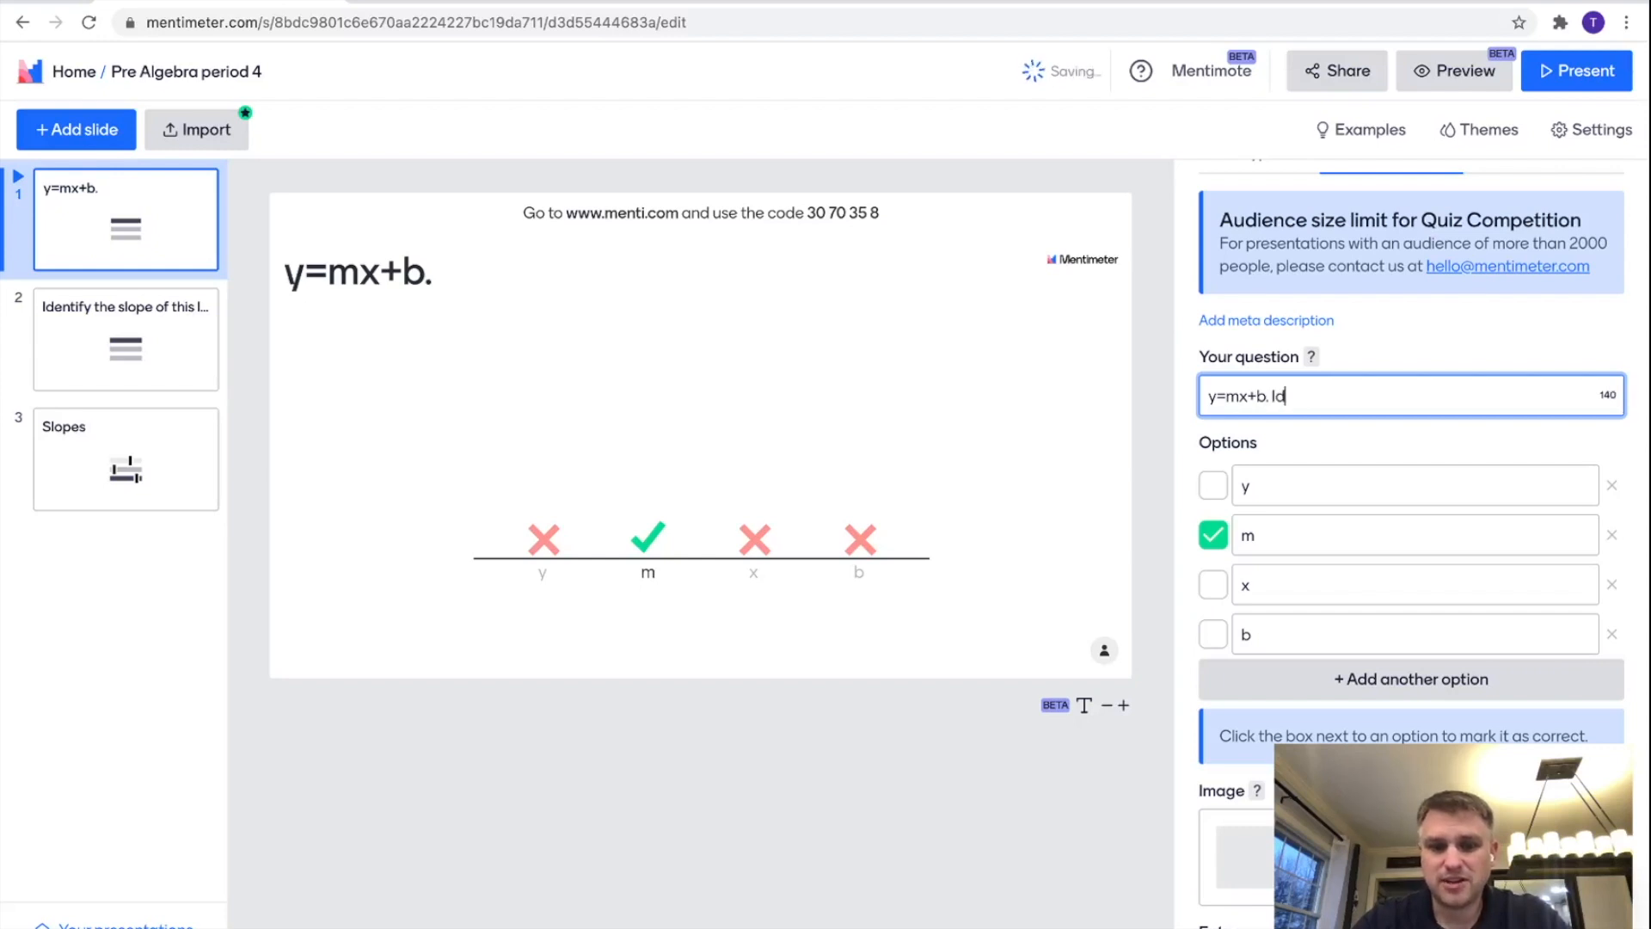
text(entif)
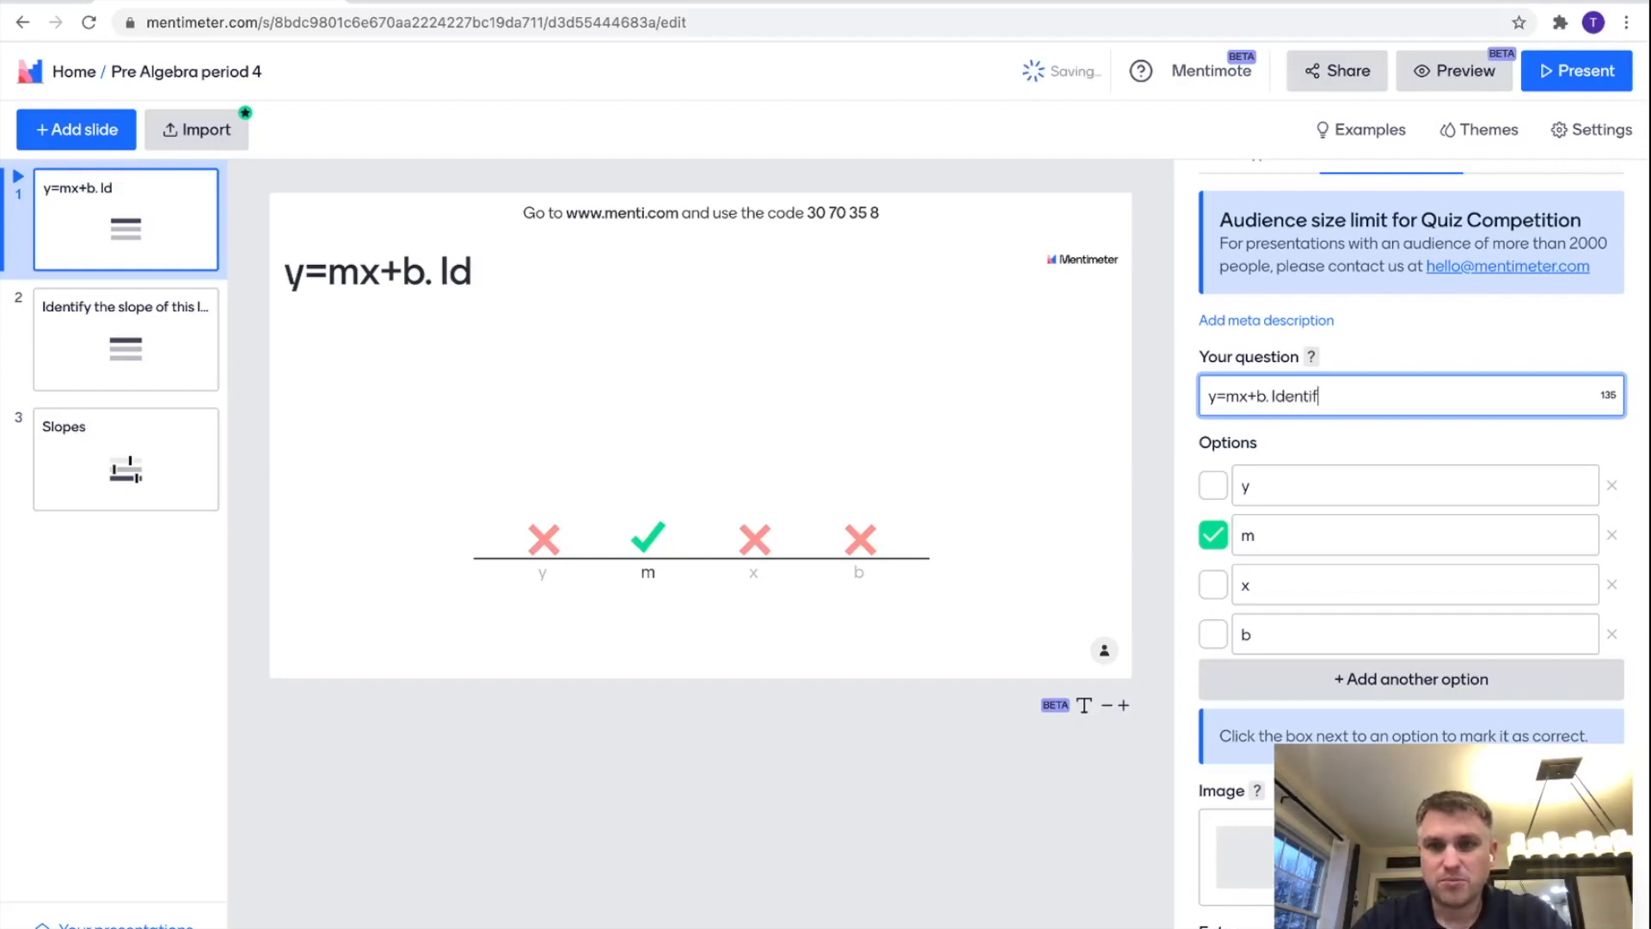
text(y the slope)
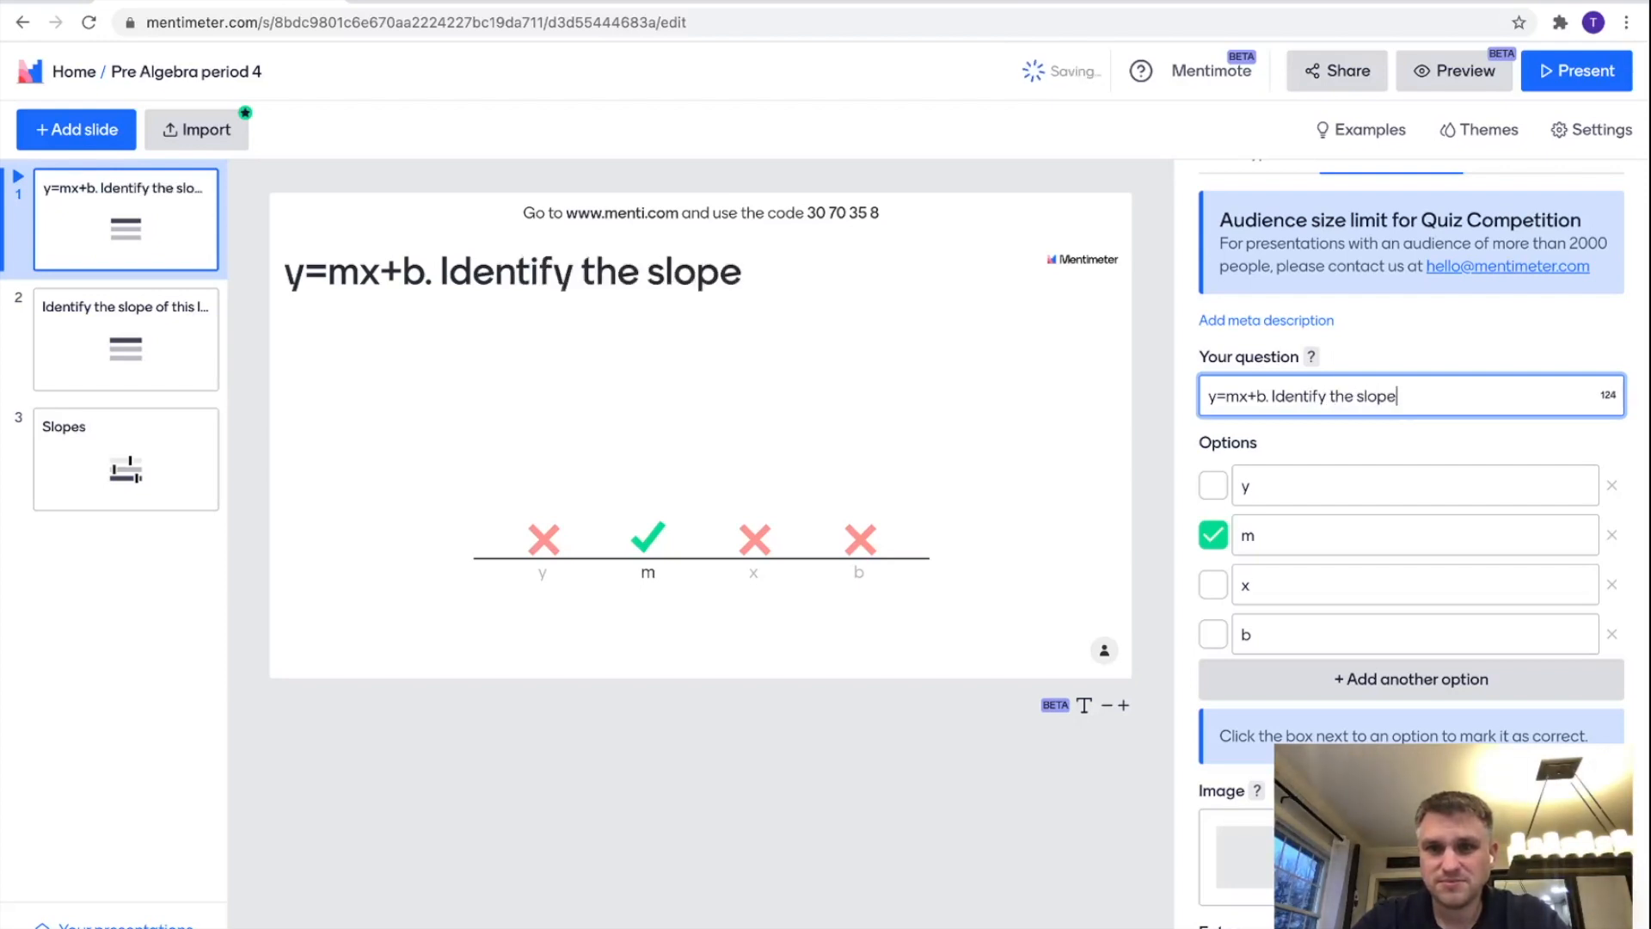
Replace "Identify the slope" in the first slide's question with "What represents the slope in this equation?".
key(BackSpace)
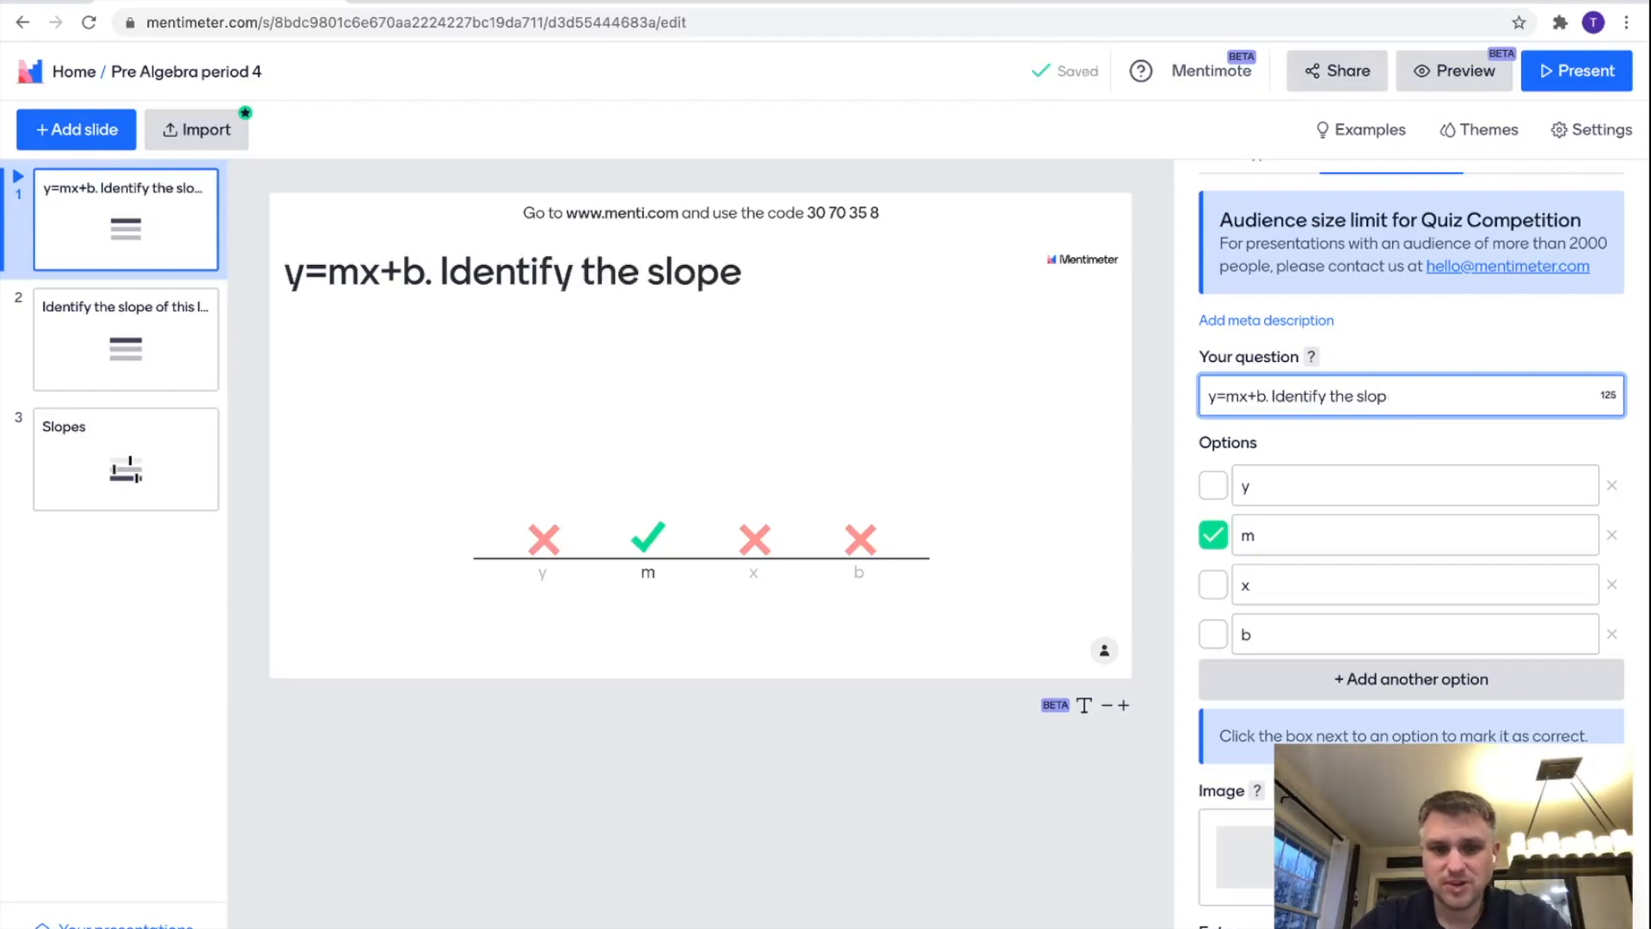
key(BackSpace)
key(BackSpace)
key(BackSpace)
key(BackSpace)
key(BackSpace)
key(BackSpace)
key(BackSpace)
key(BackSpace)
key(BackSpace)
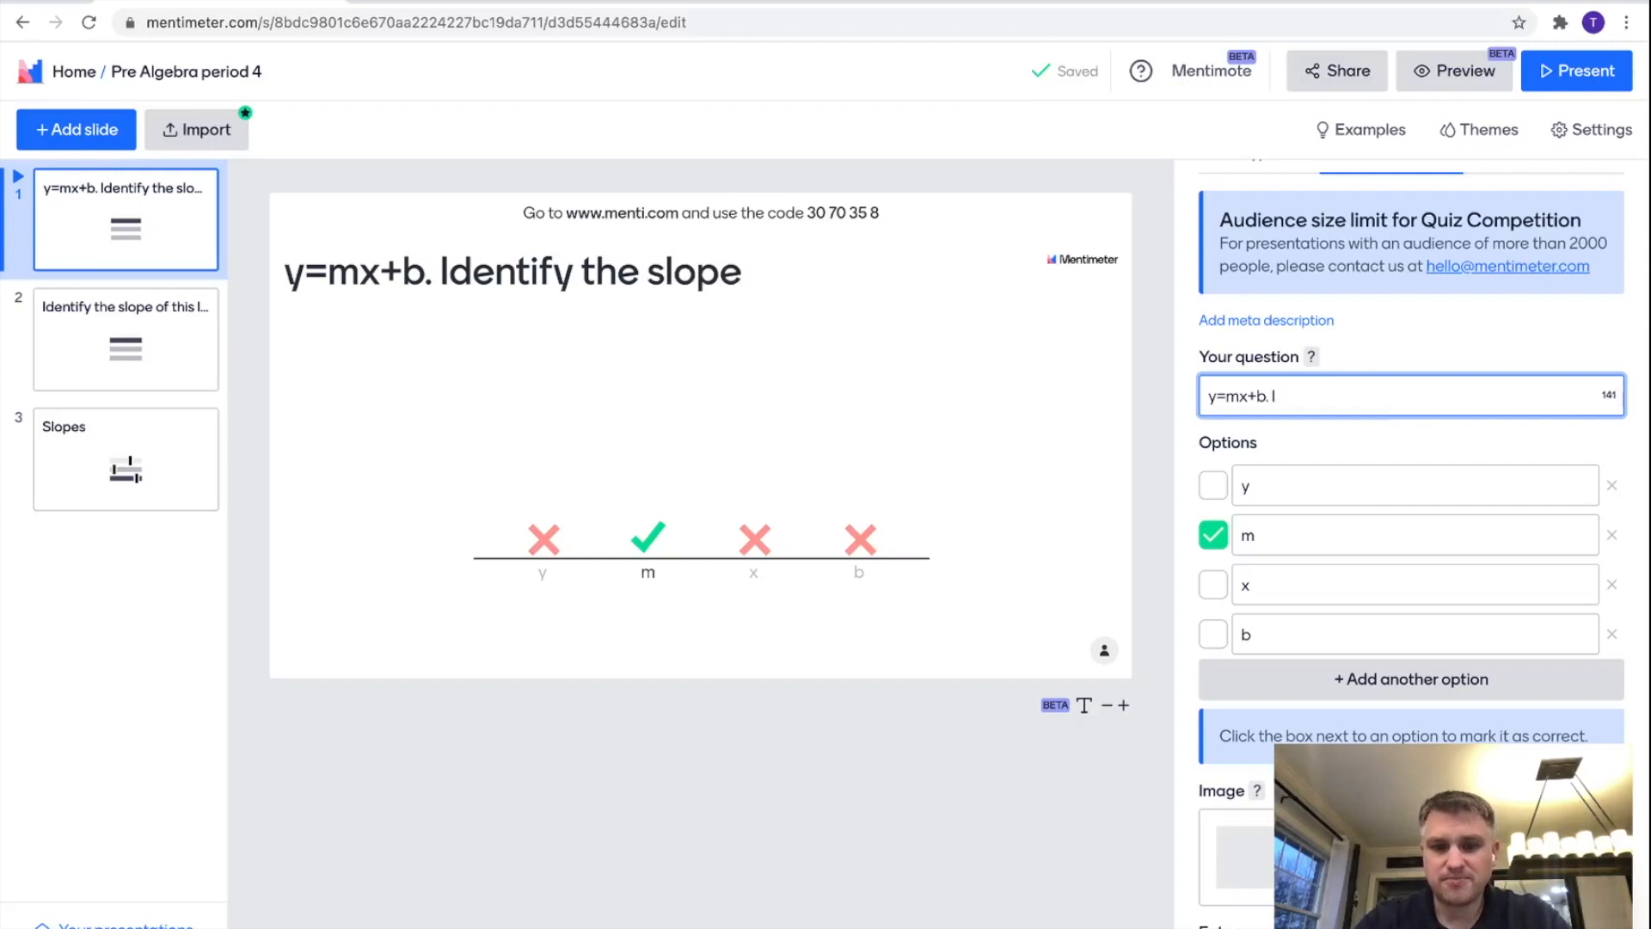
text(What repres)
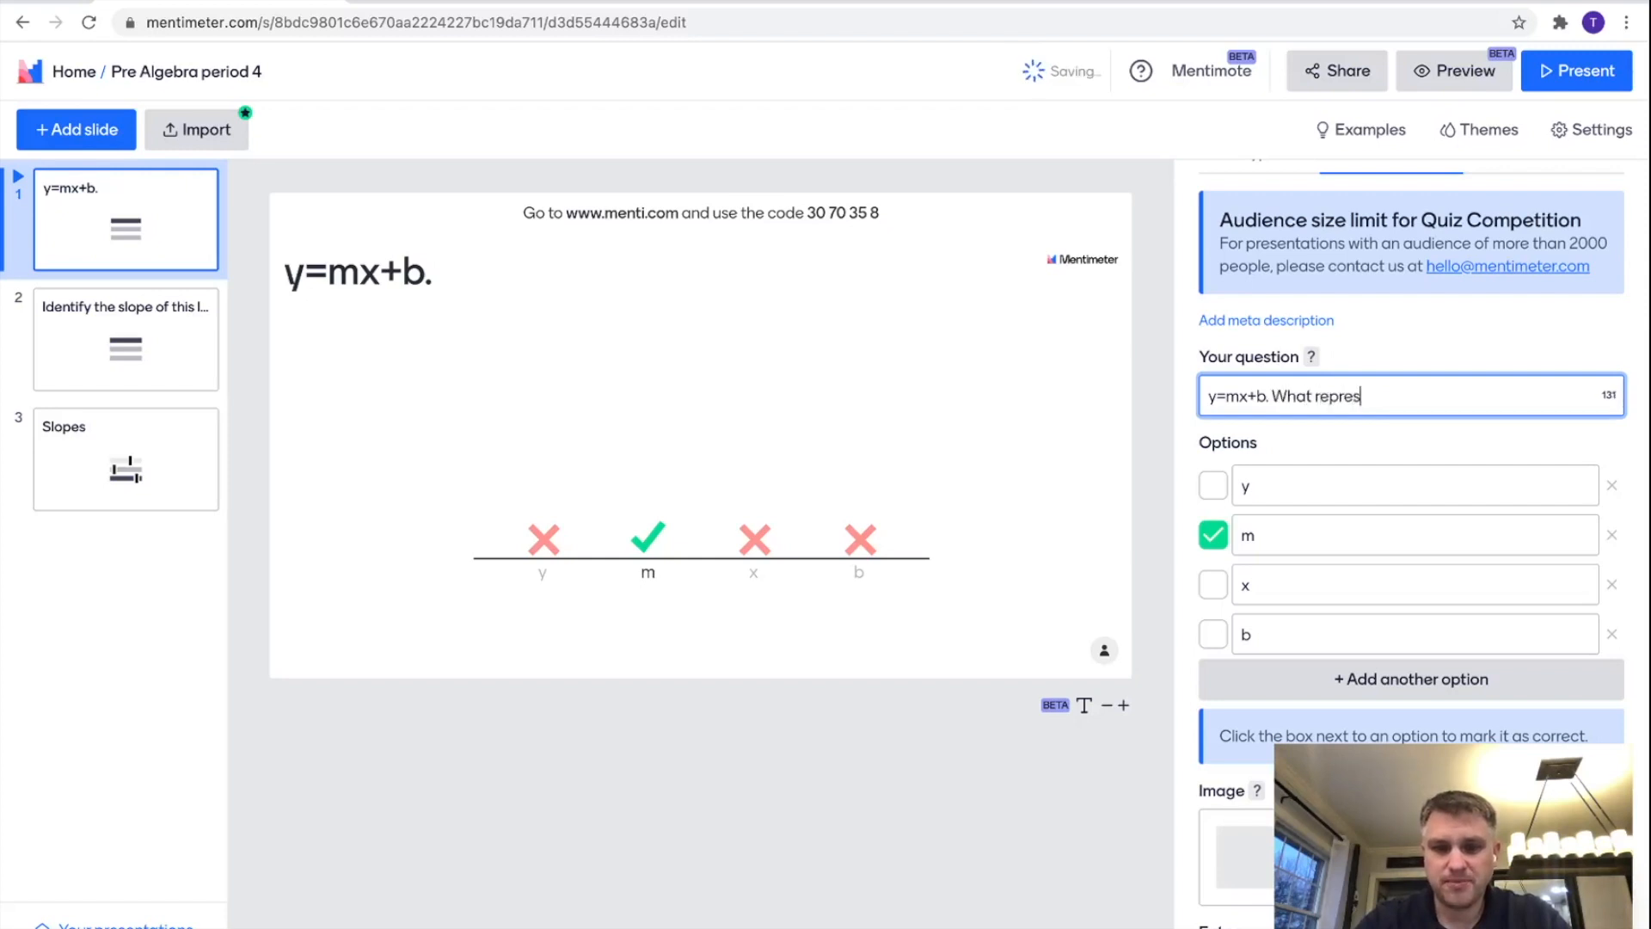
text(ents the slop)
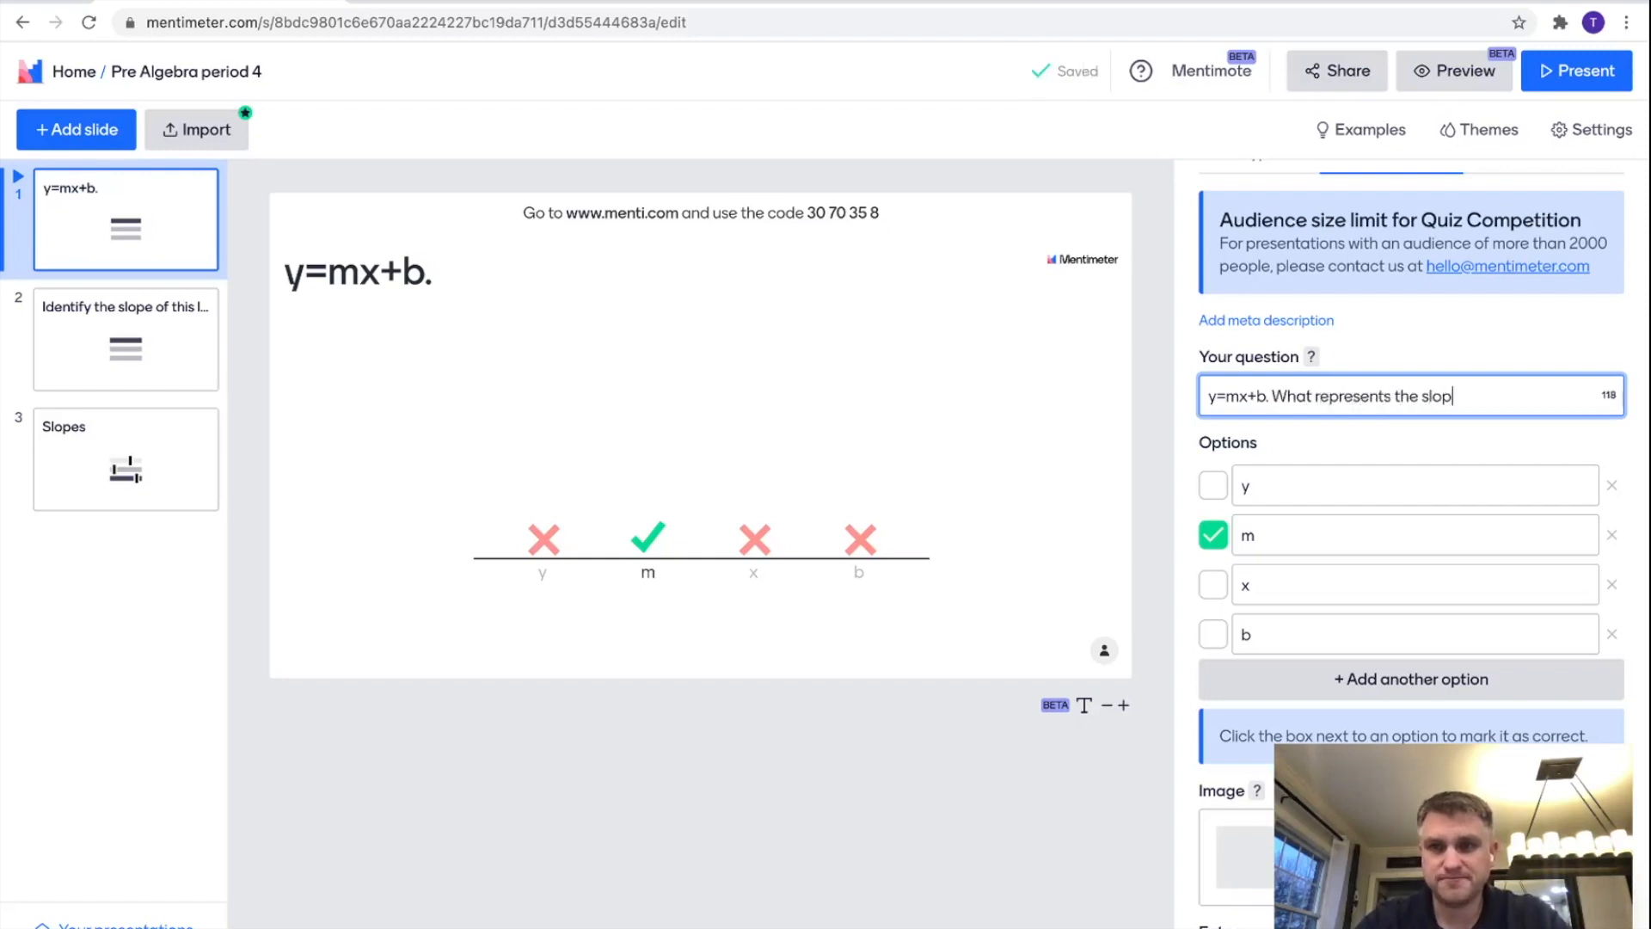
text(e in this equa)
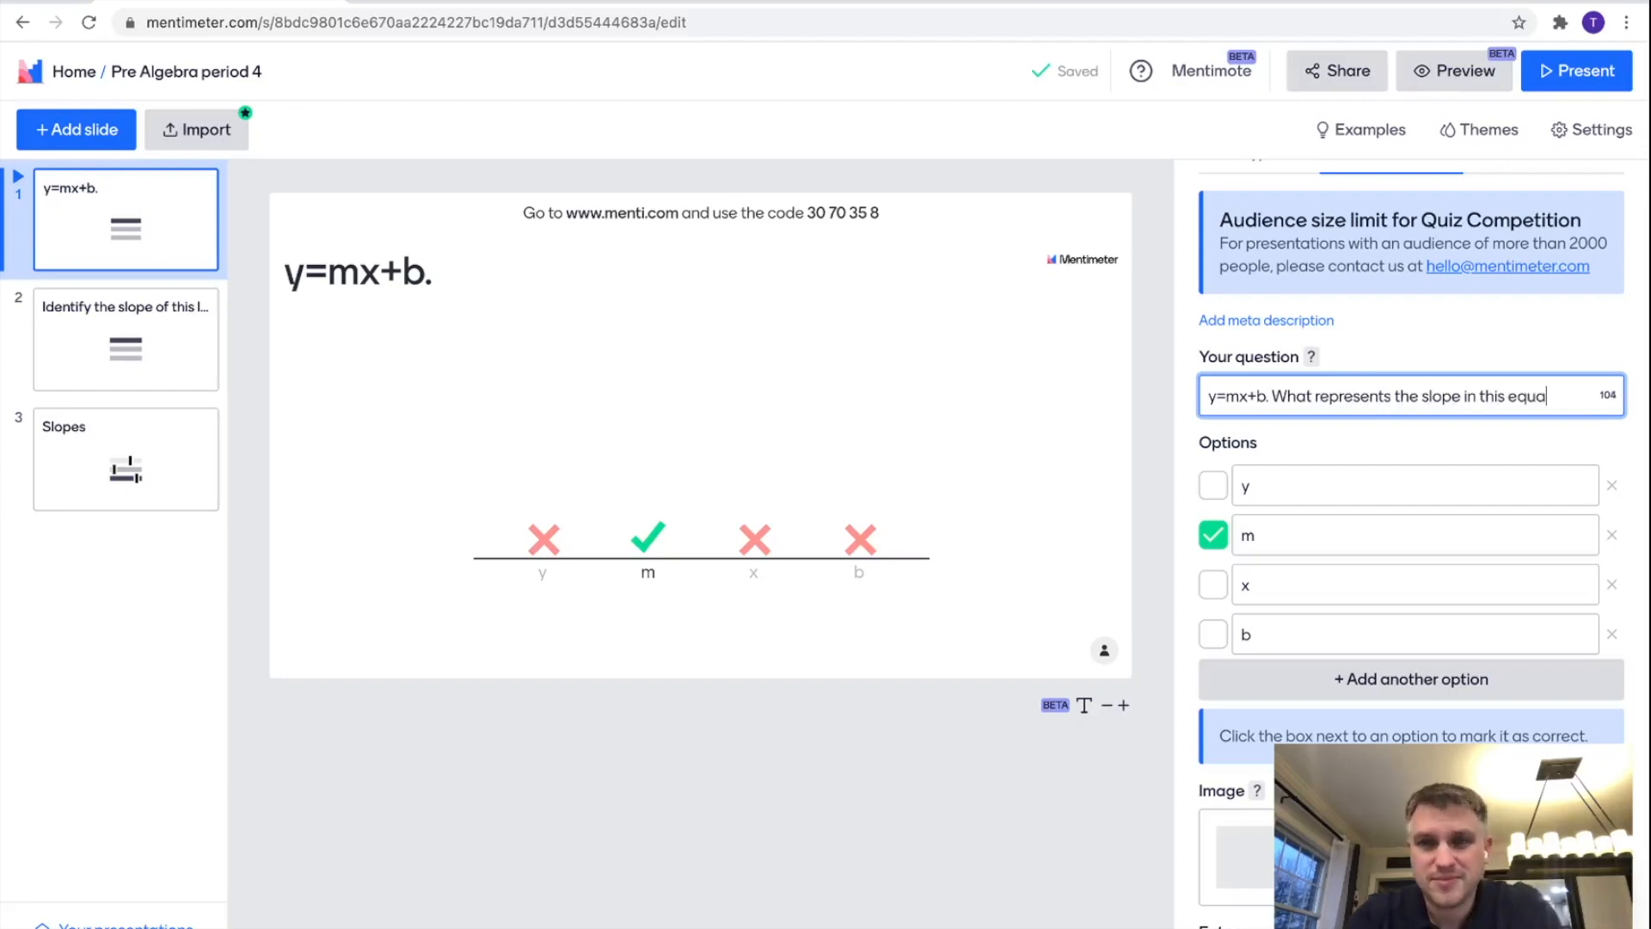
text(tion?)
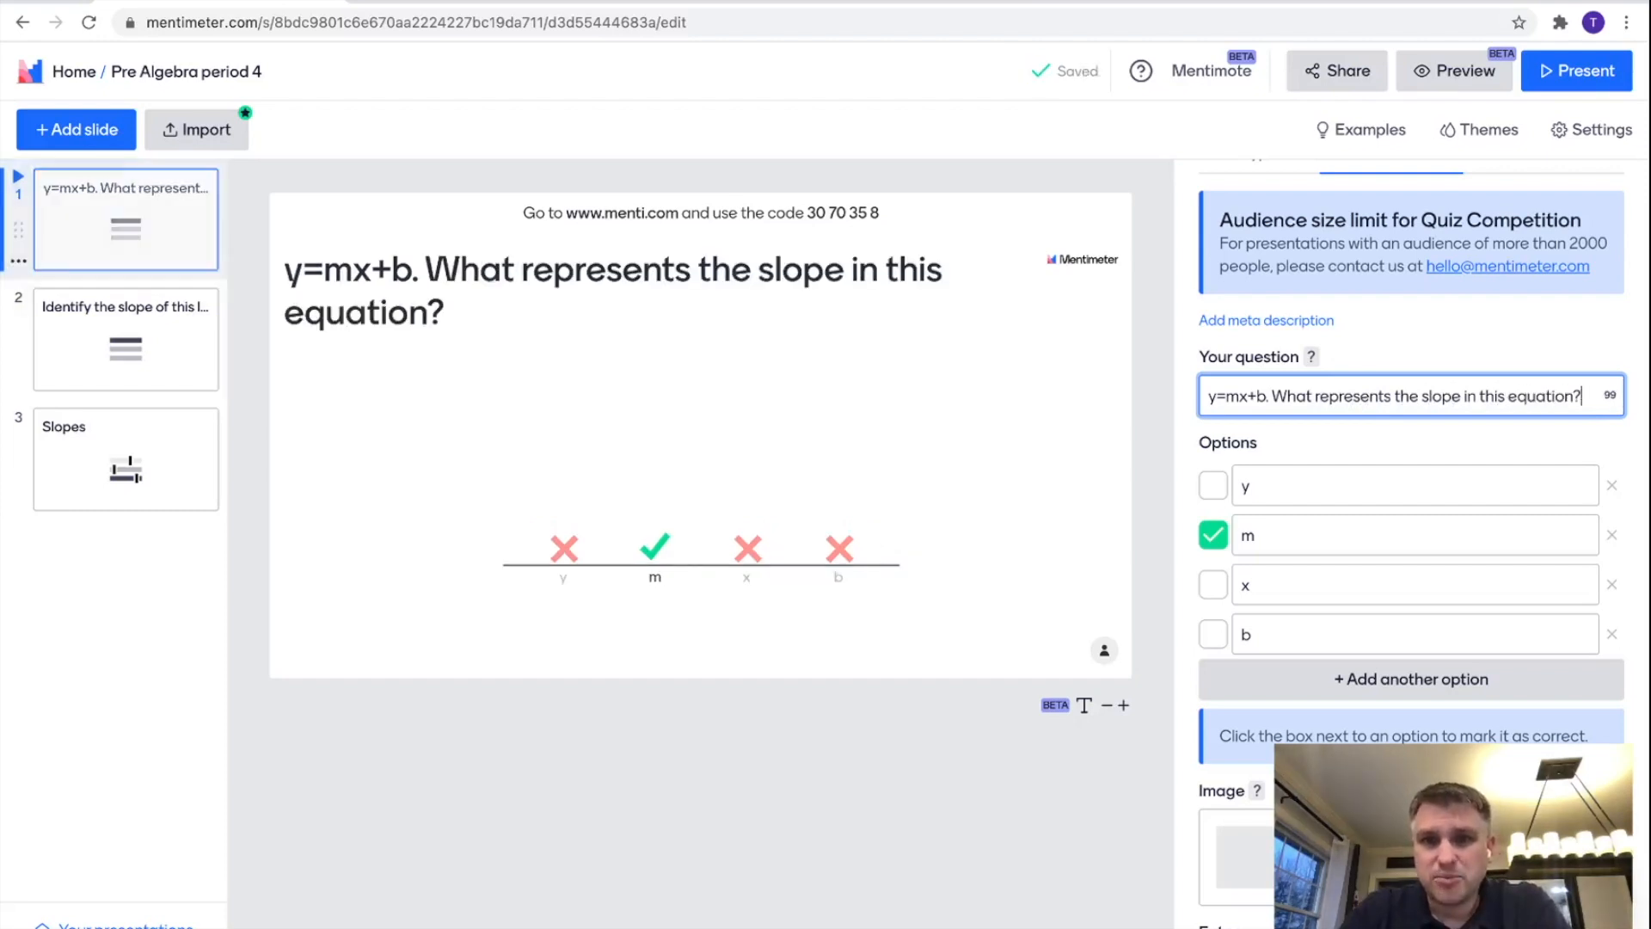
Preview the quiz again, start the first question's countdown and answer it with m as the participant.
click(1455, 71)
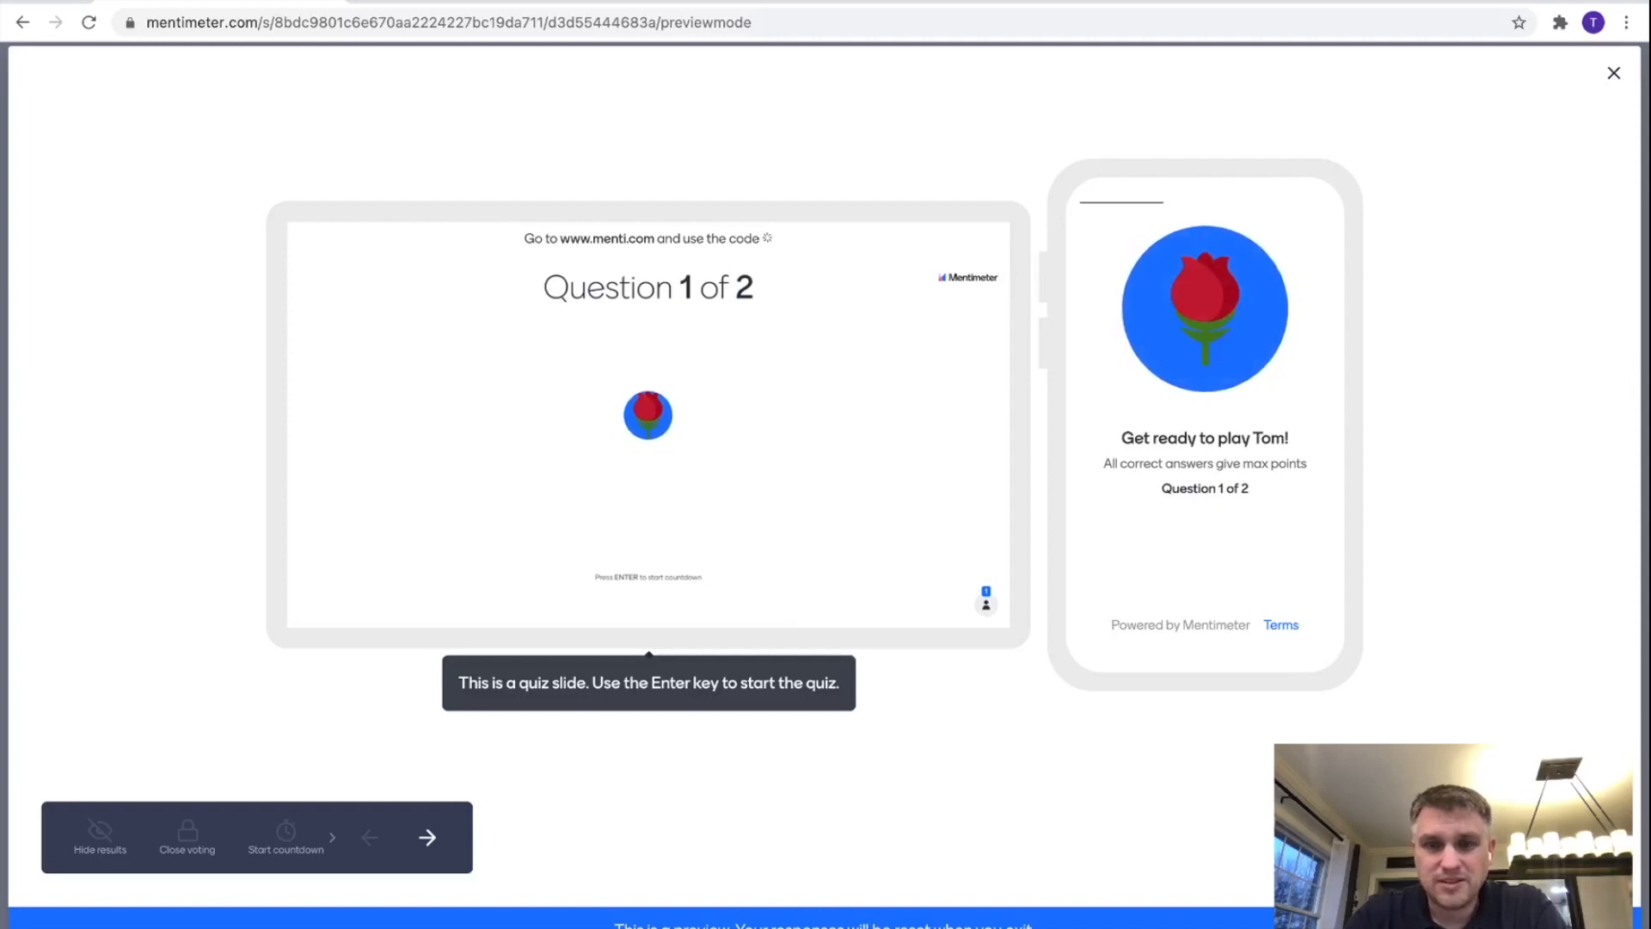
key(Return)
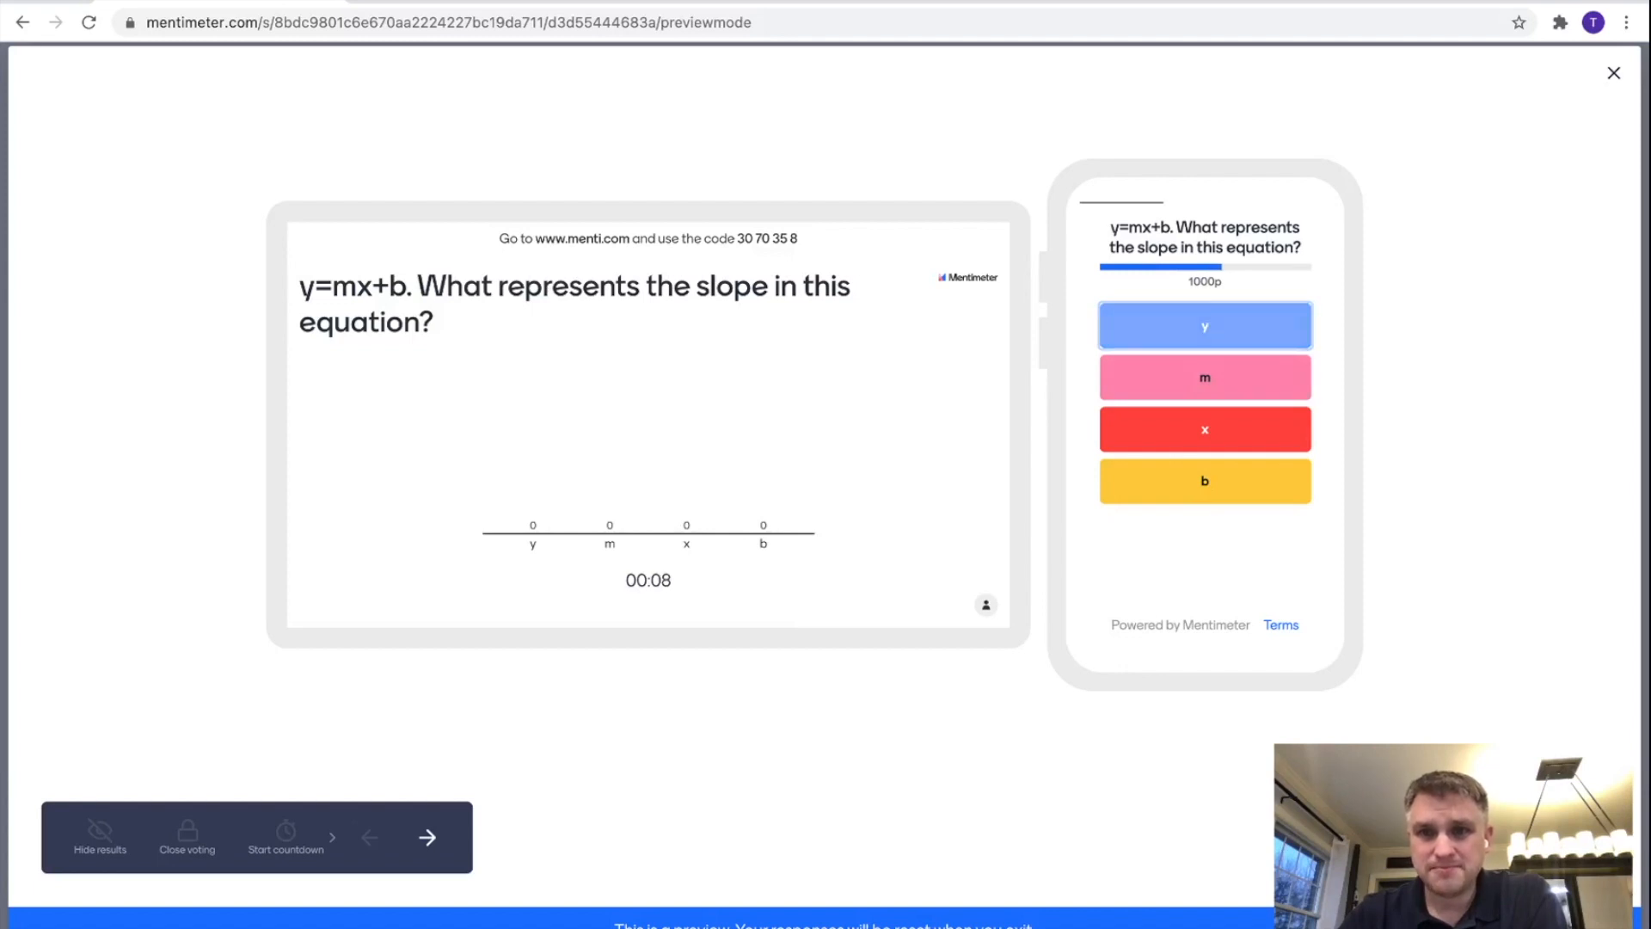
click(1205, 377)
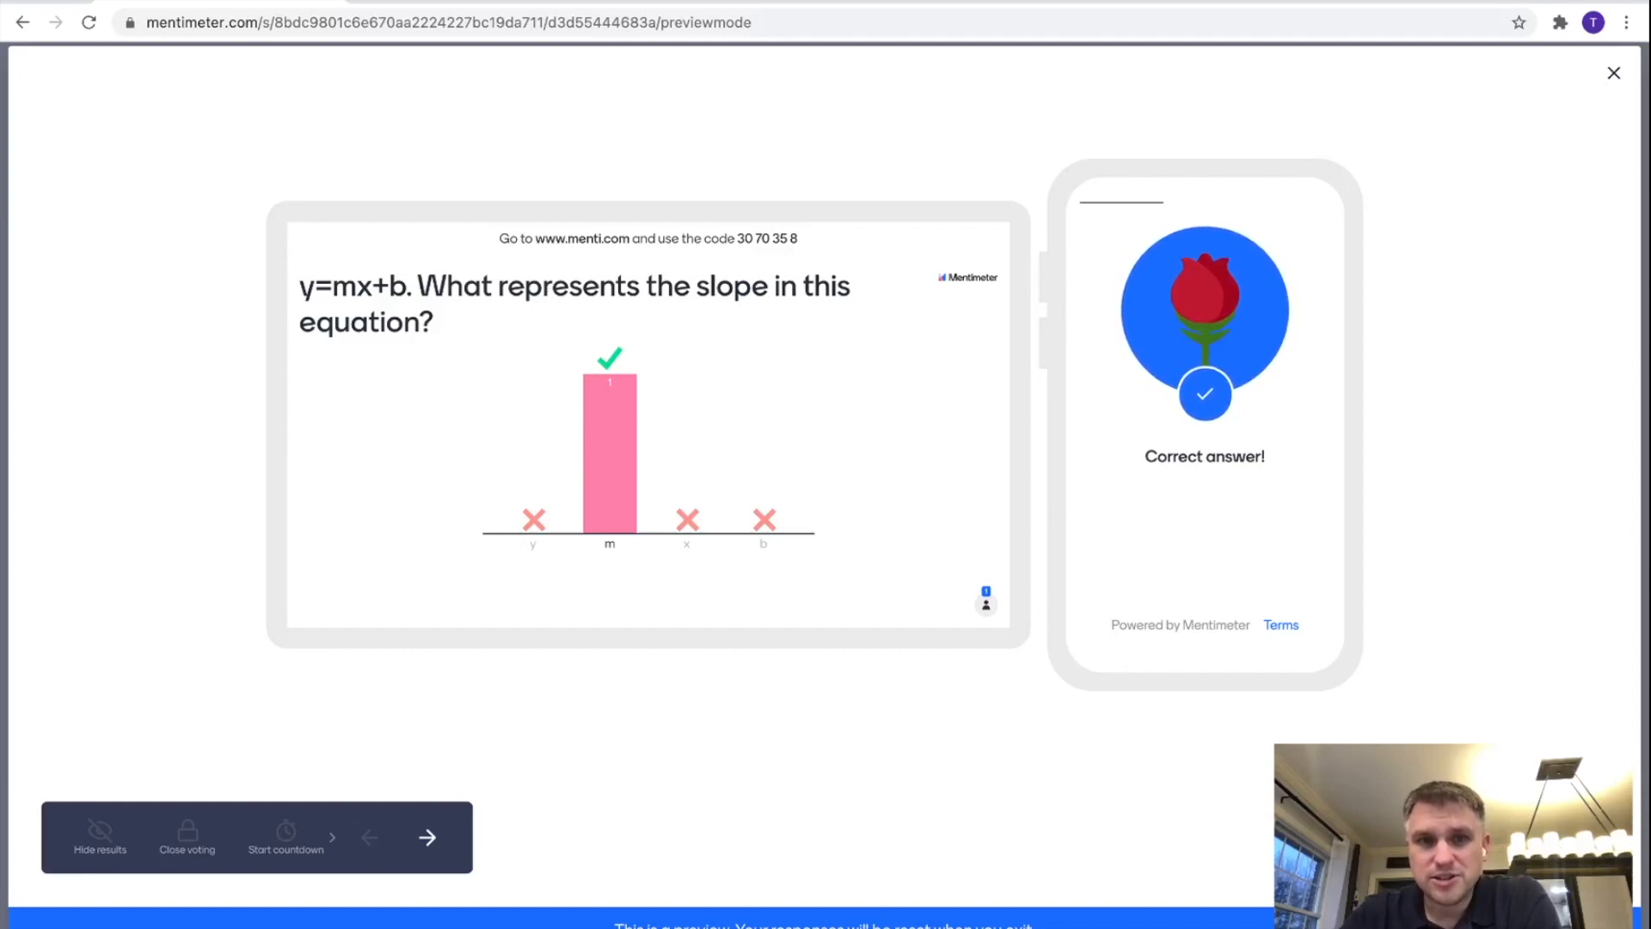
Advance the preview to the second quiz question, start its countdown and answer it with 2/3.
key(Right)
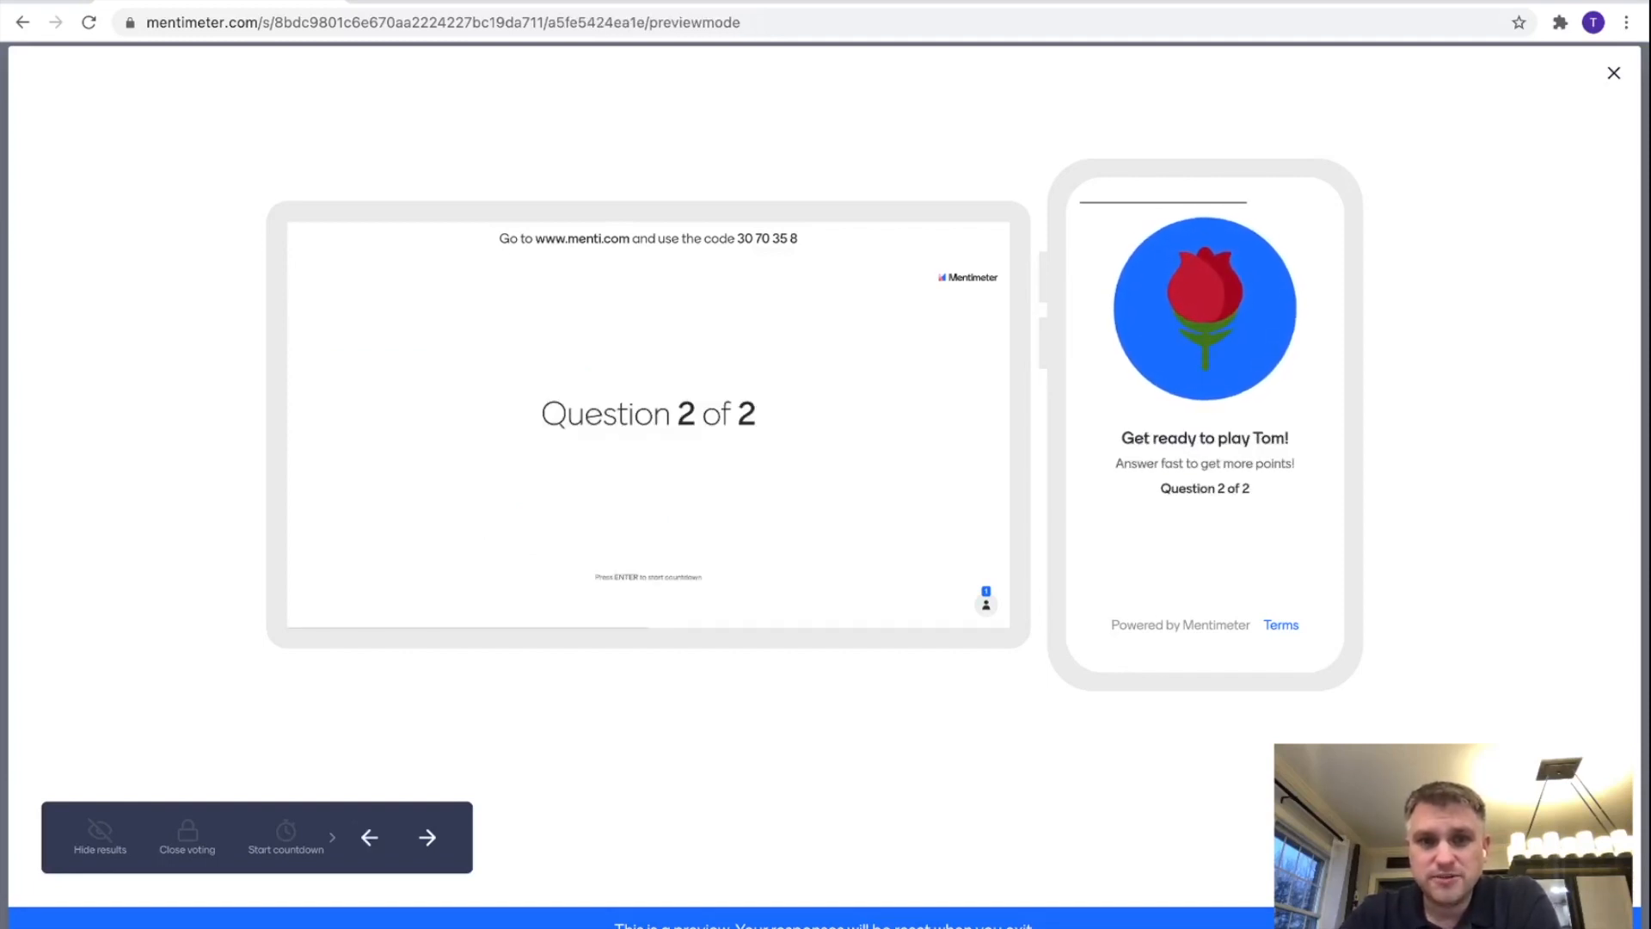
key(Return)
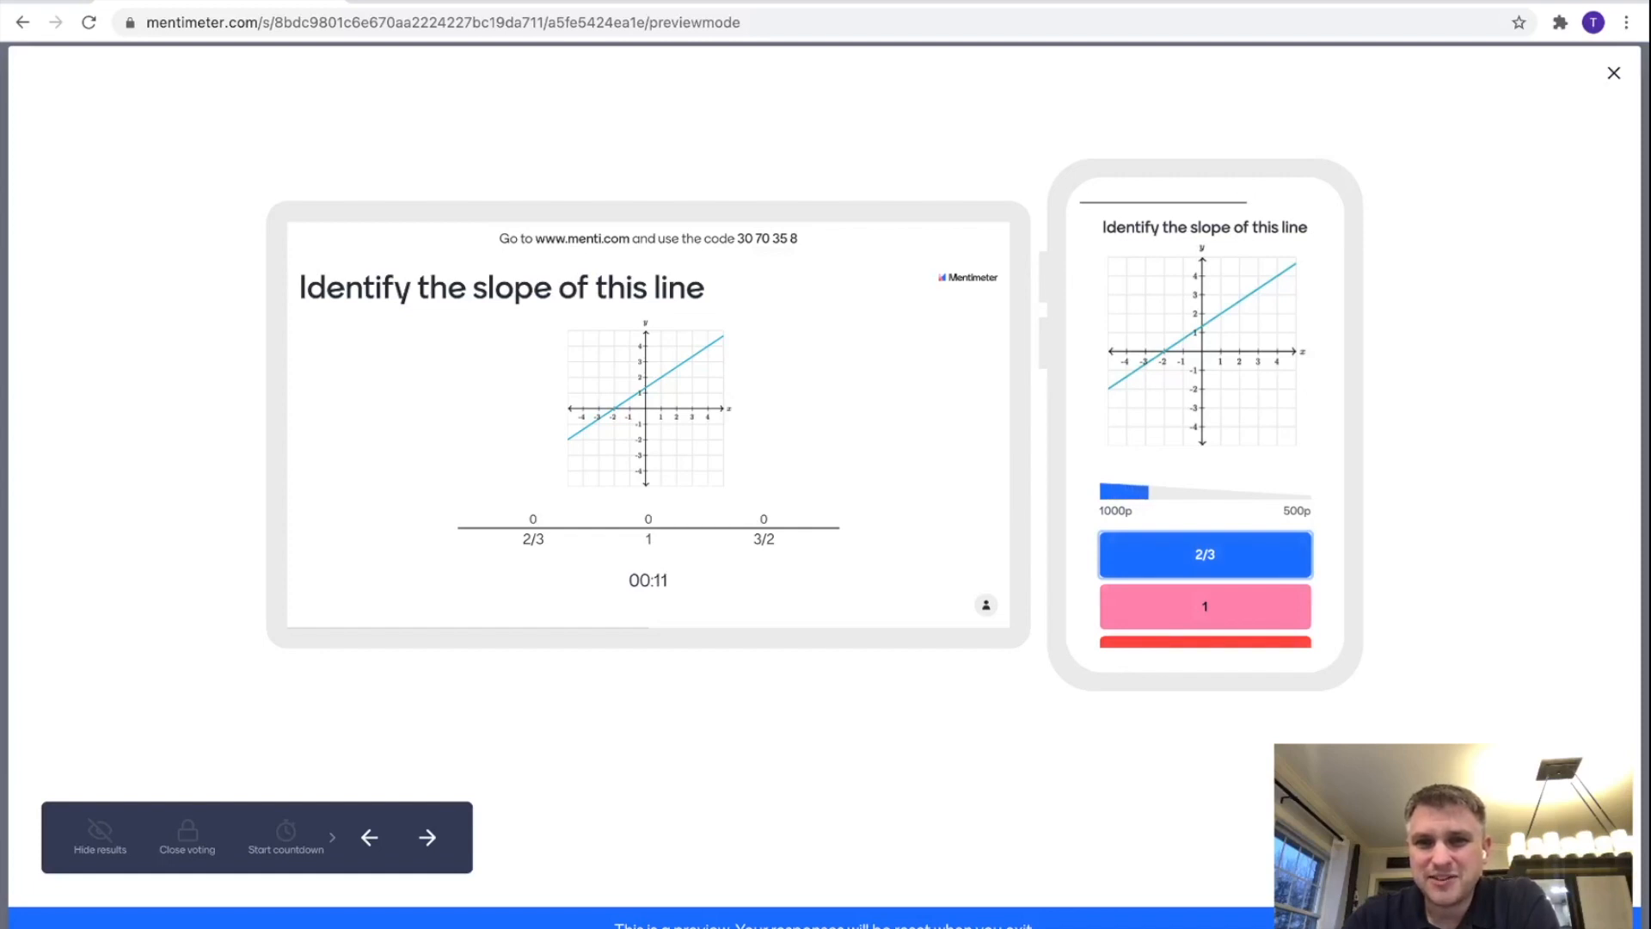
scroll(1205, 516, down, 2)
scroll(1205, 516, up, 1)
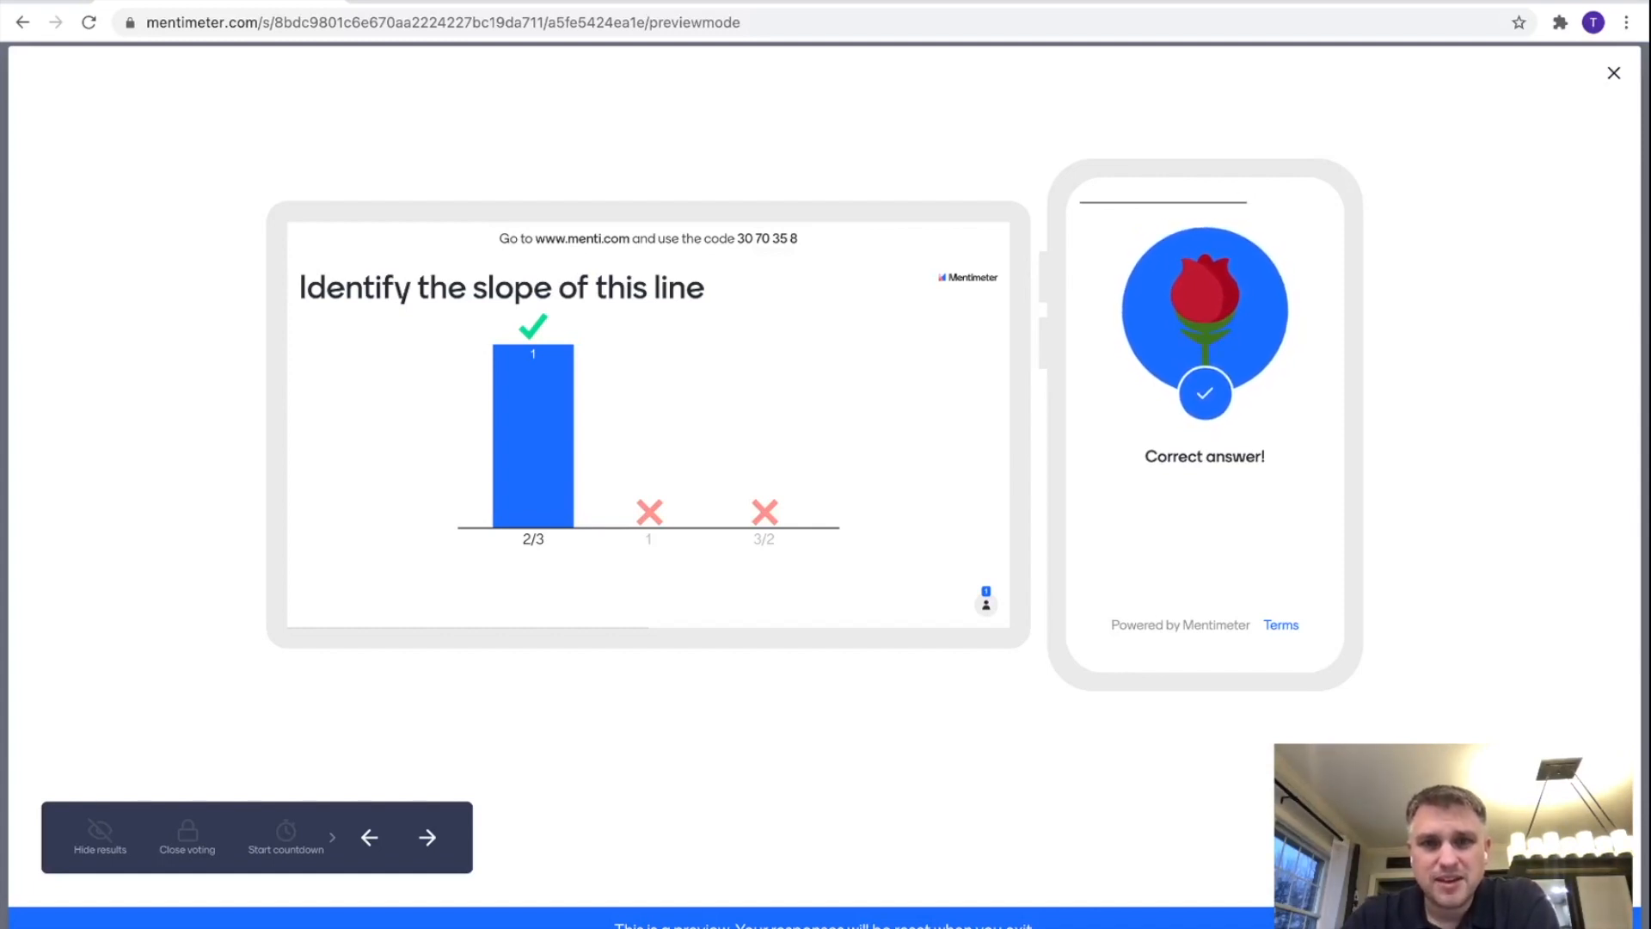
Advance the preview to the Slopes slide, rate its statement 2 on the participant's scale and submit the vote.
key(Right)
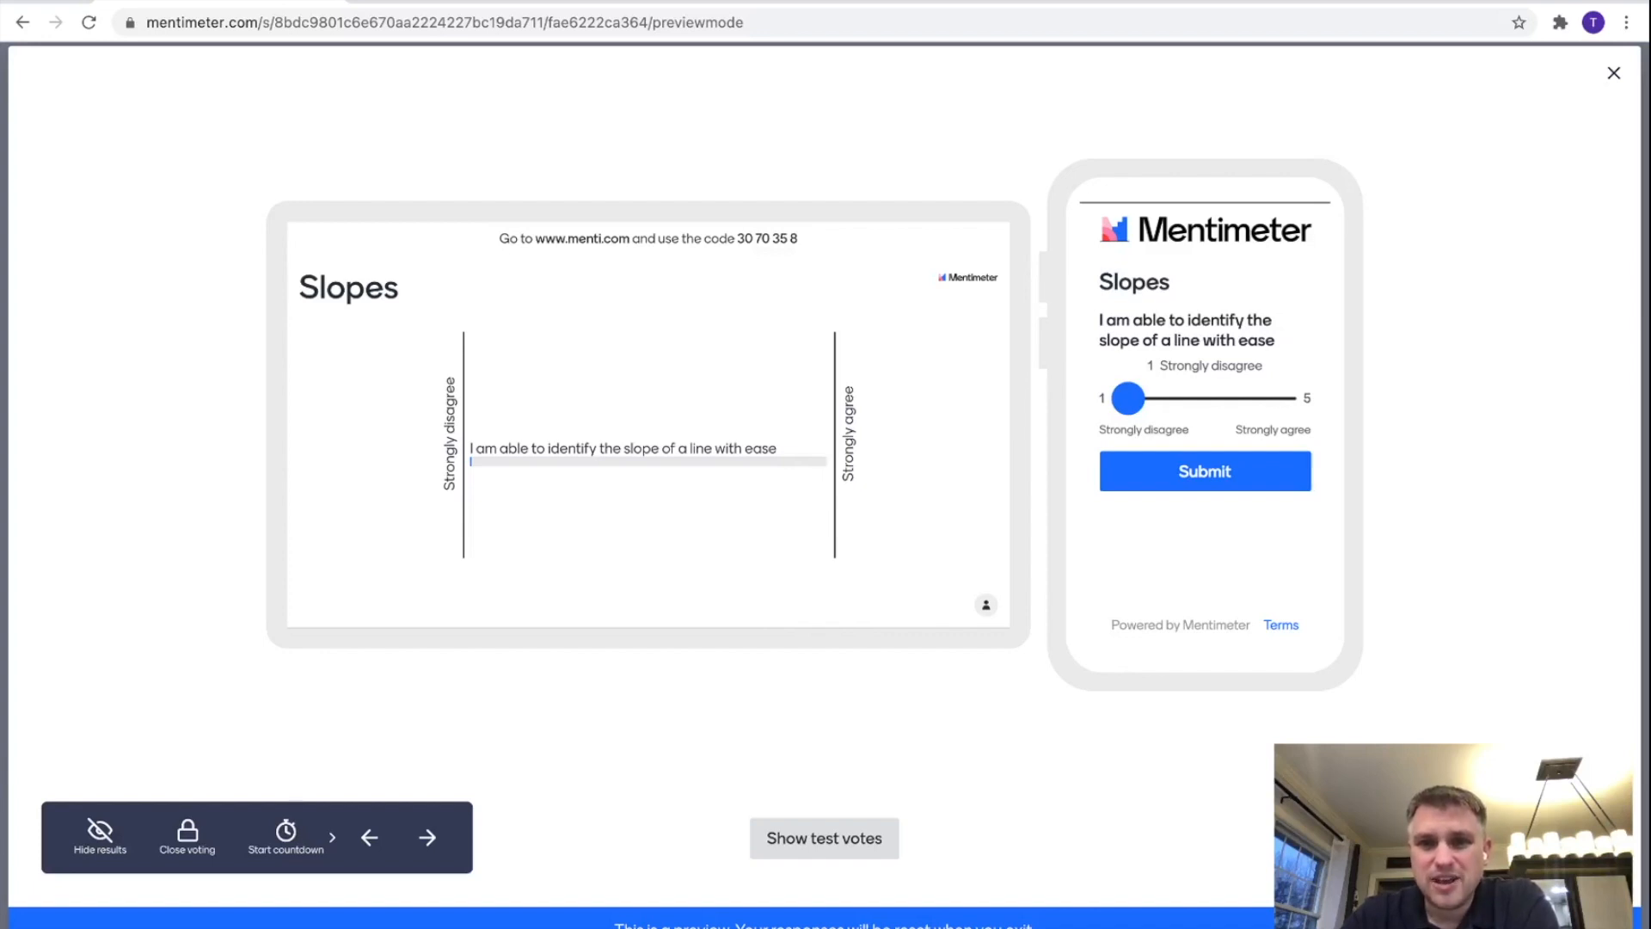
key(Right)
key(Right)
key(Right)
key(Right)
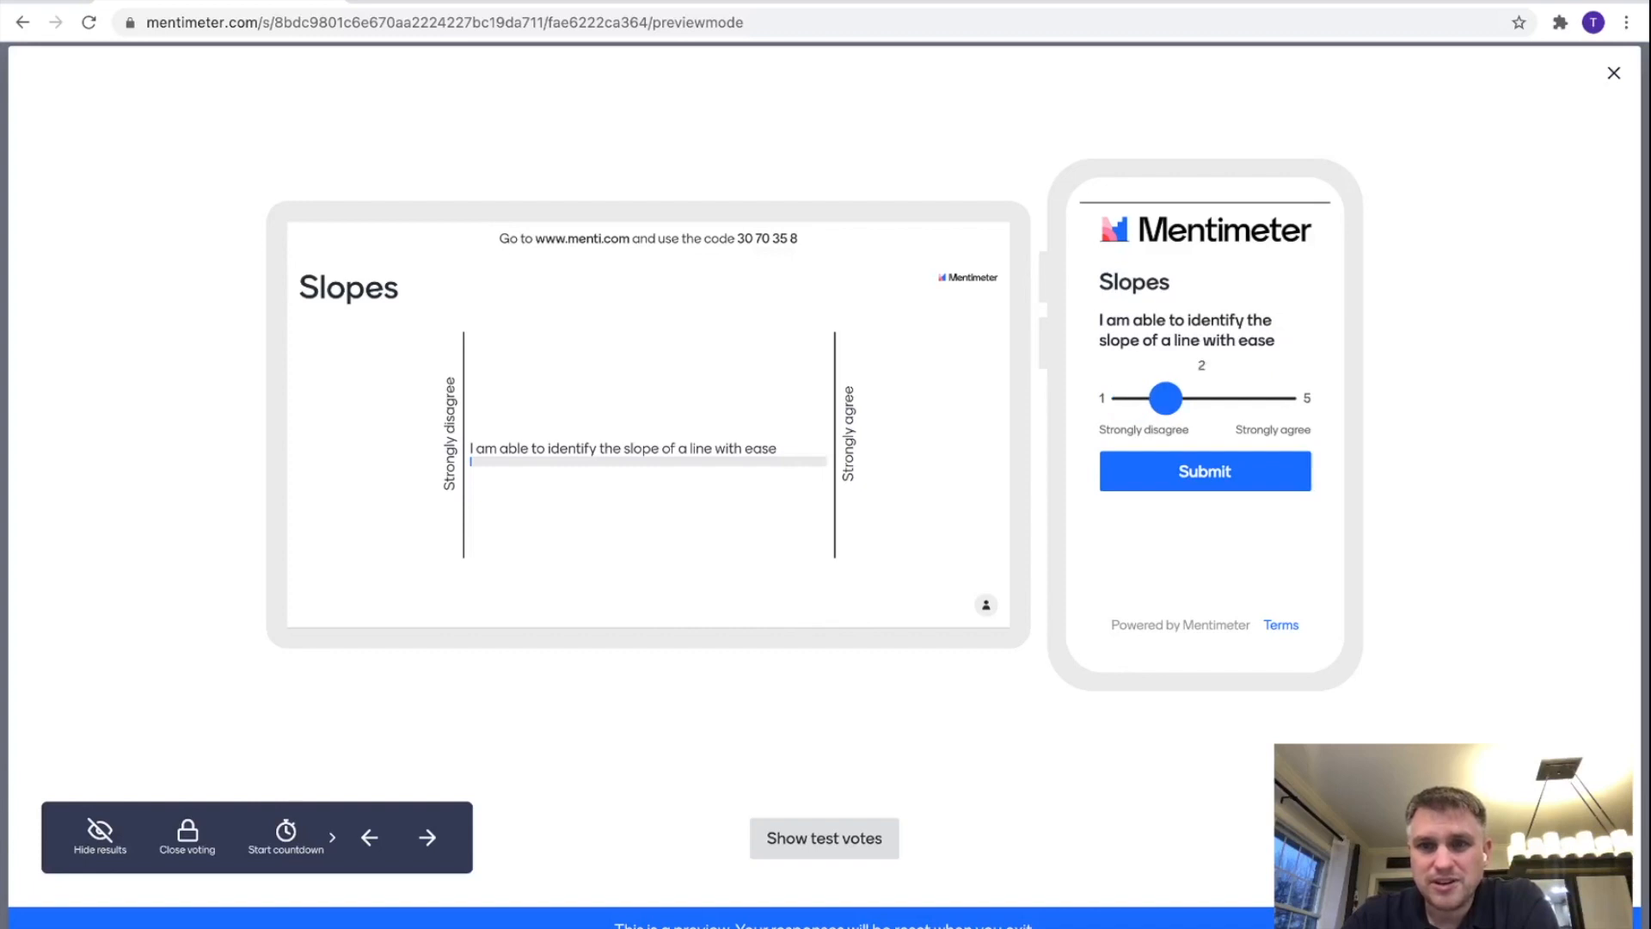
key(Left)
key(Left)
key(Left)
key(Left)
key(Right)
key(Left)
key(Right)
key(Tab)
key(Return)
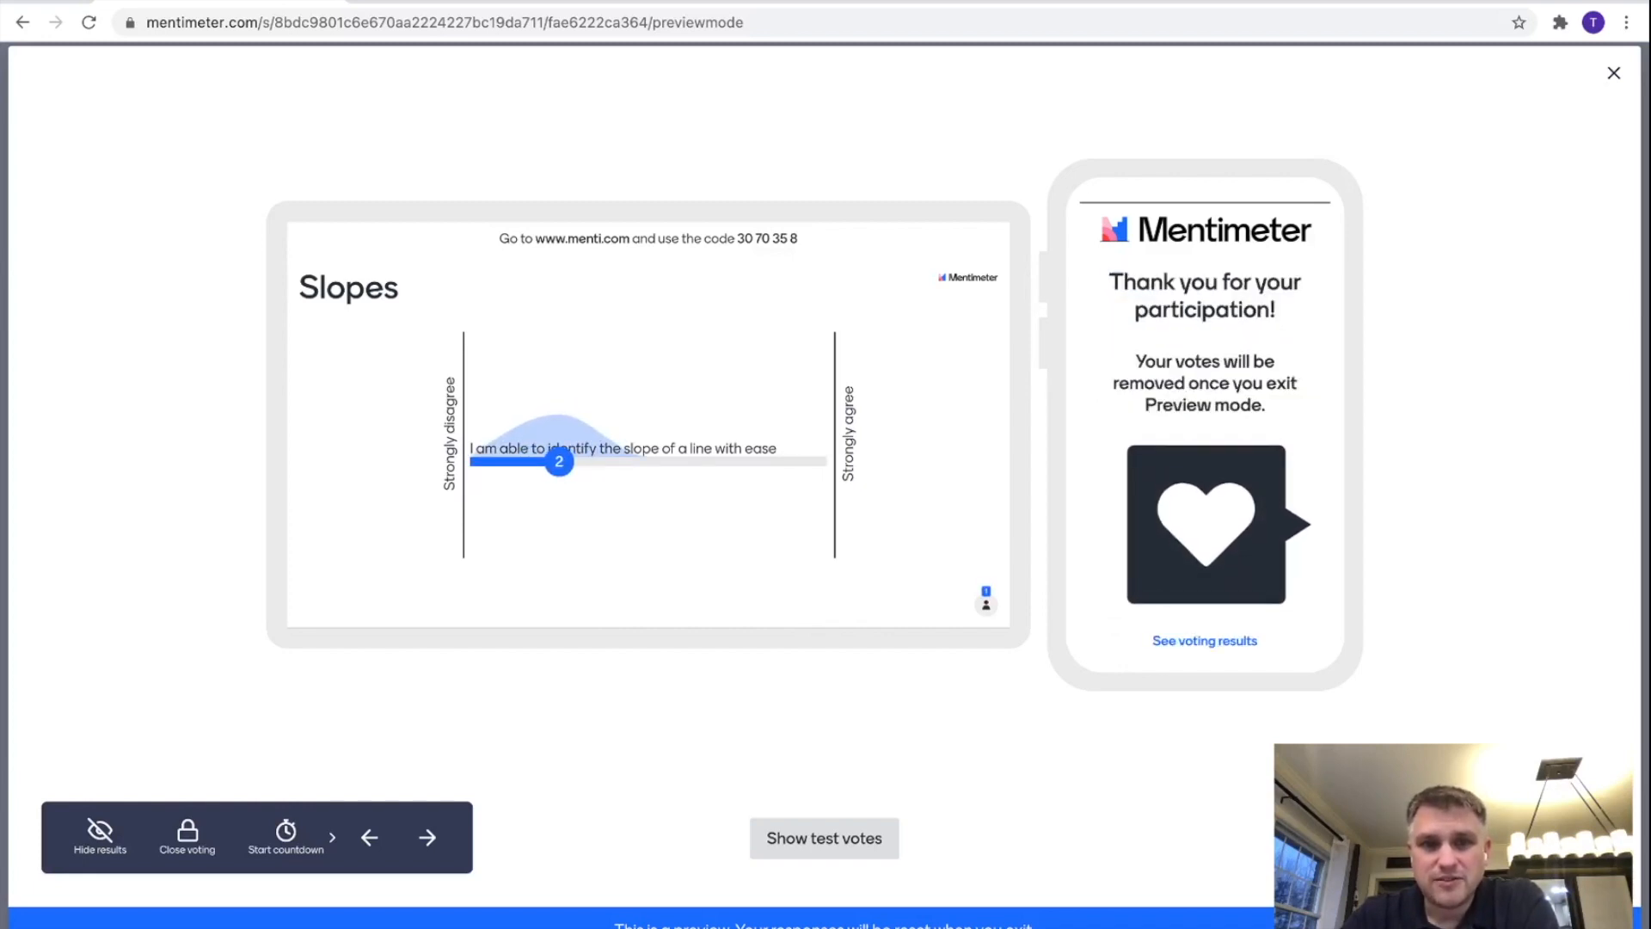
Advance the preview past the Slopes slide to the end of the presentation and exit back to the editor.
mouse_move(559, 455)
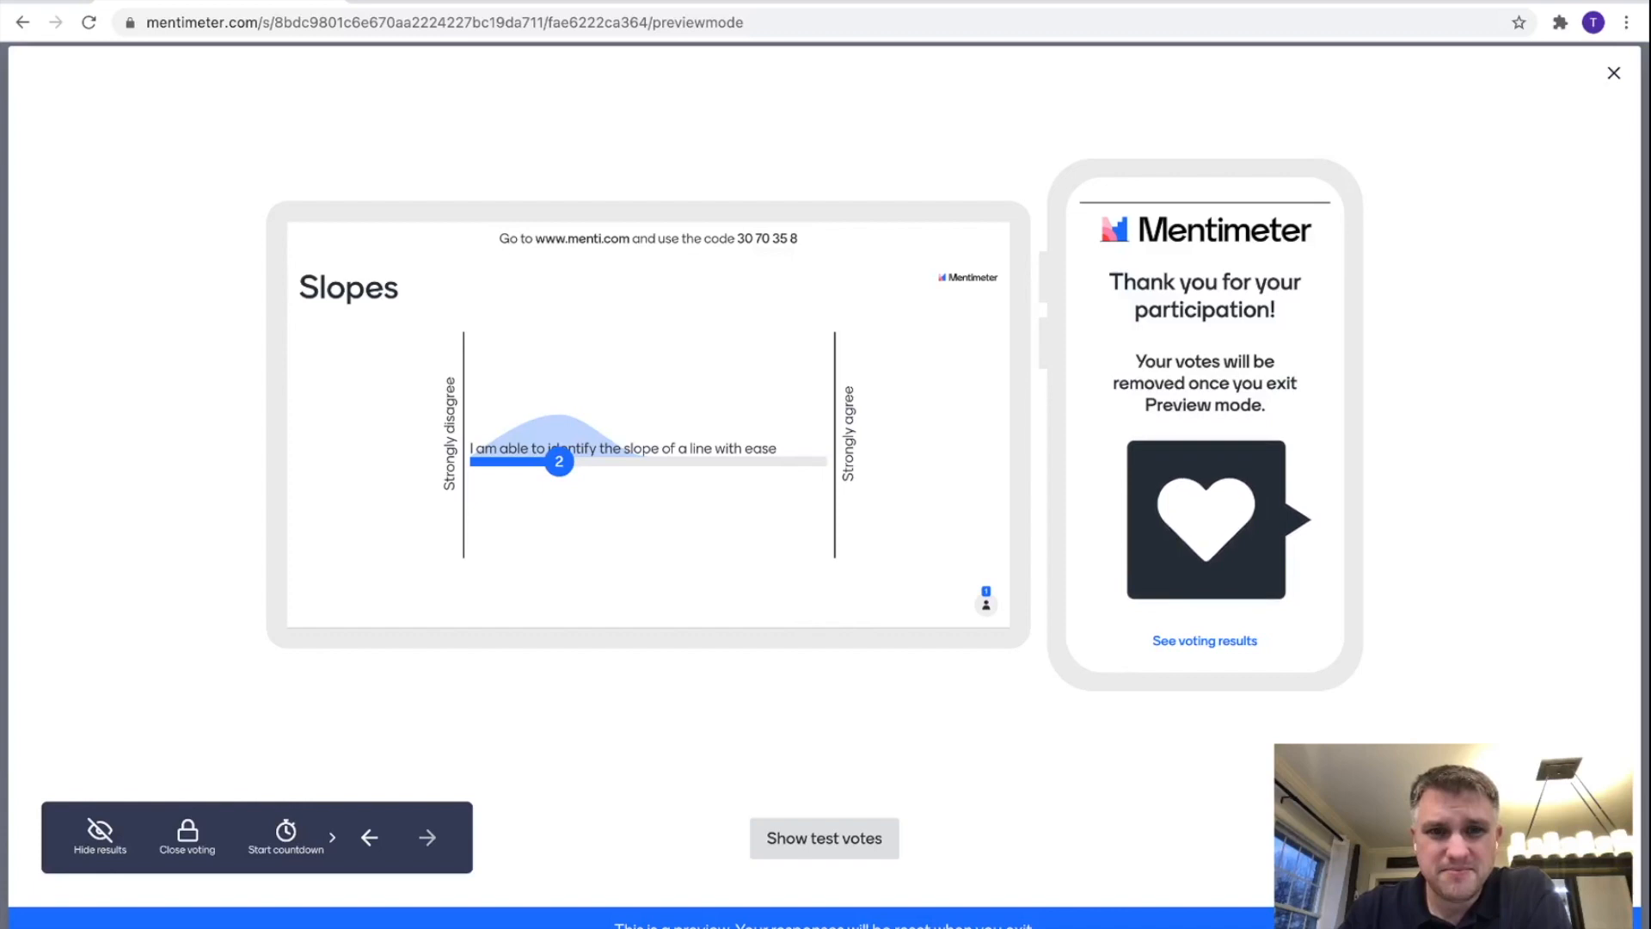
click(428, 837)
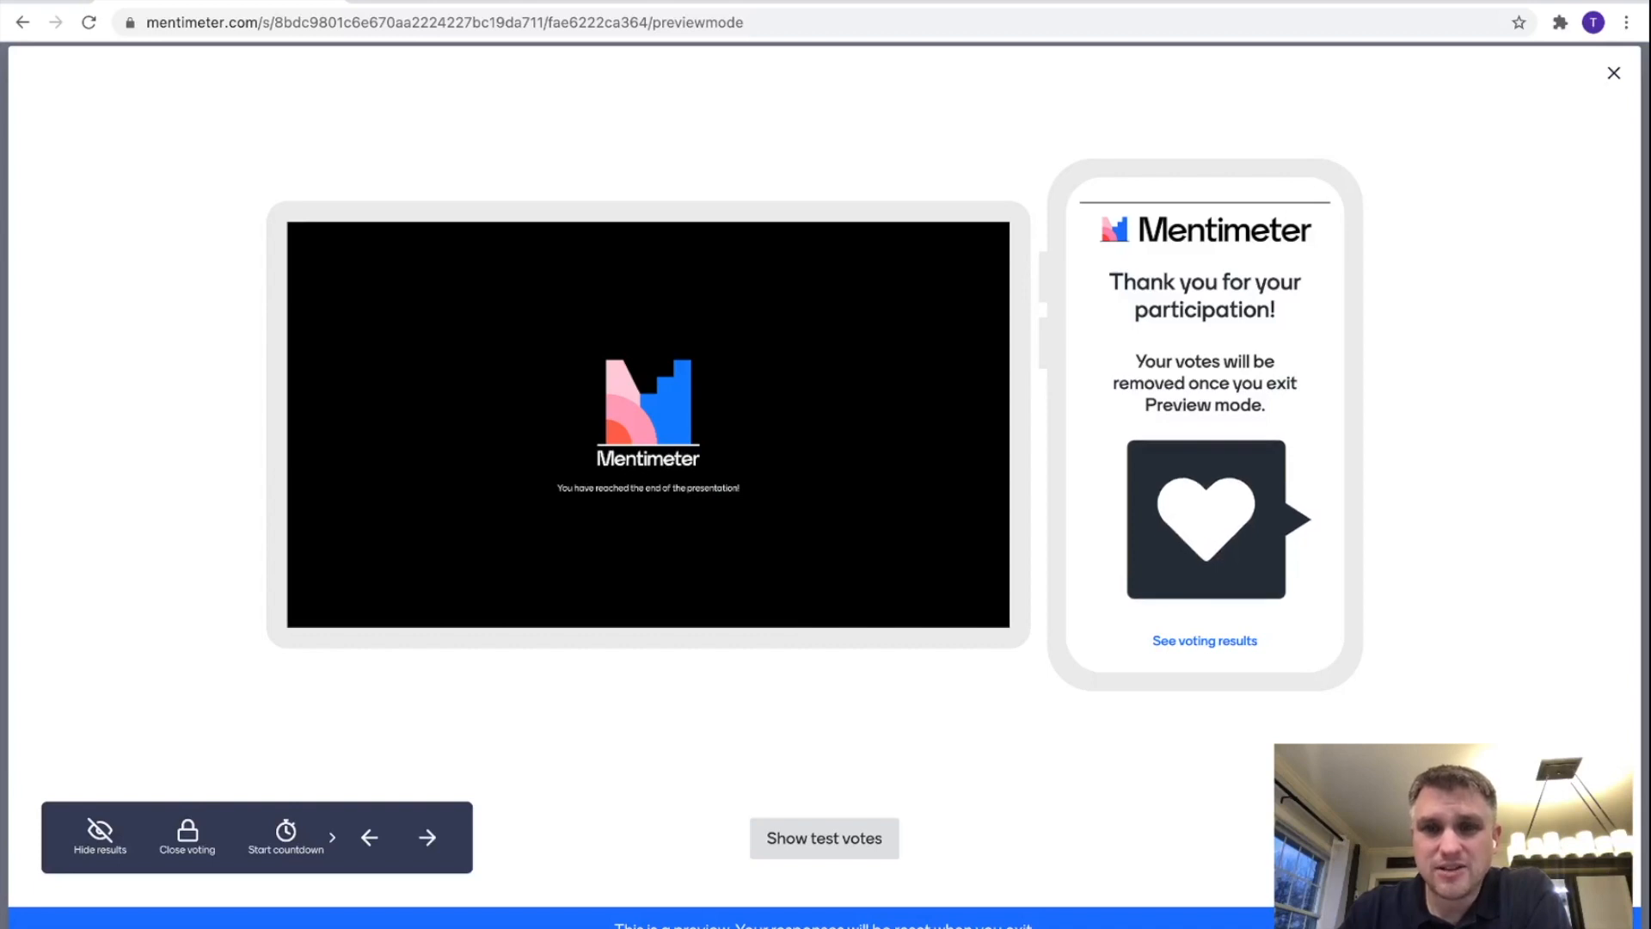
key(Escape)
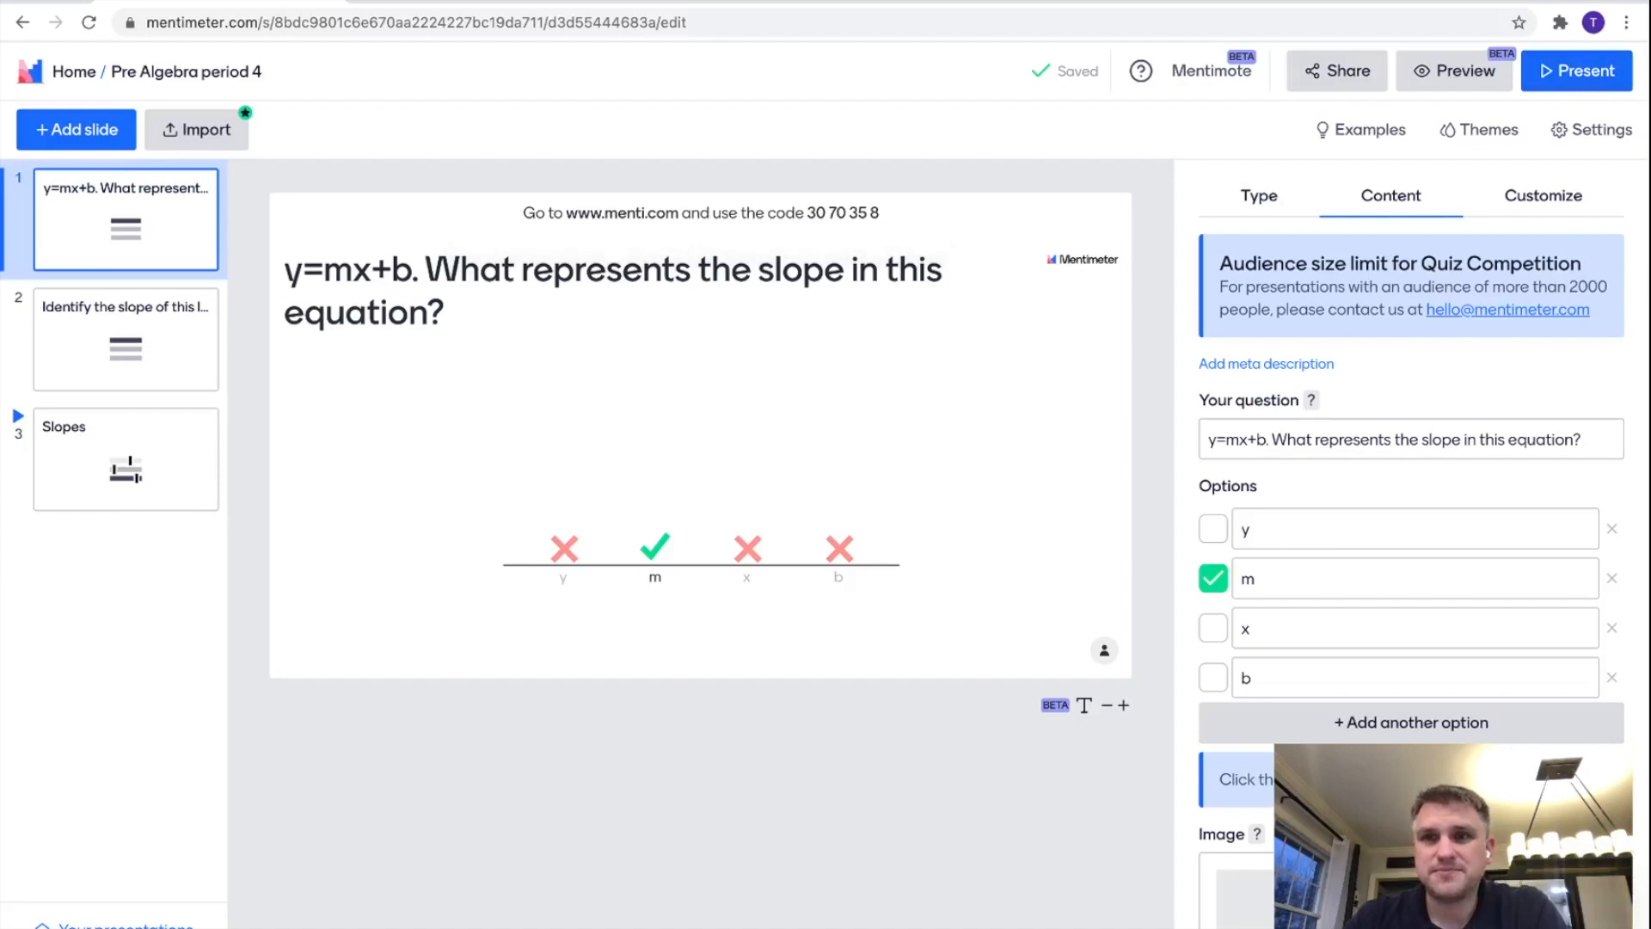
Present the quiz without adding a leaderboard, view the first question's waiting screen, and leave the presentation.
click(1576, 71)
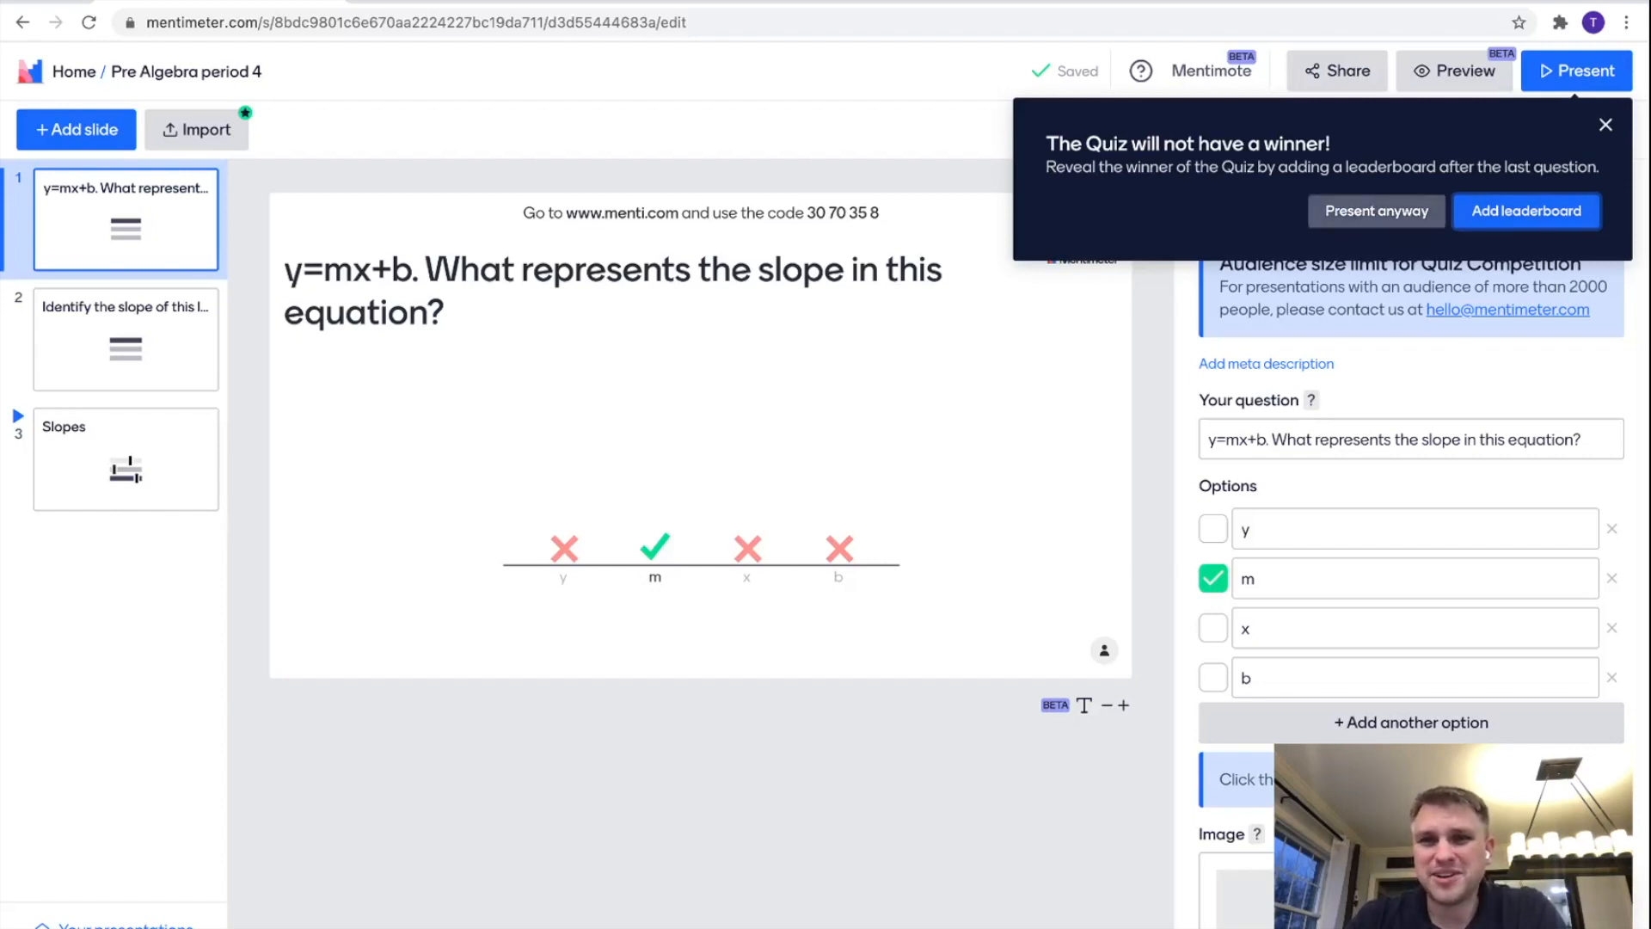
click(1377, 211)
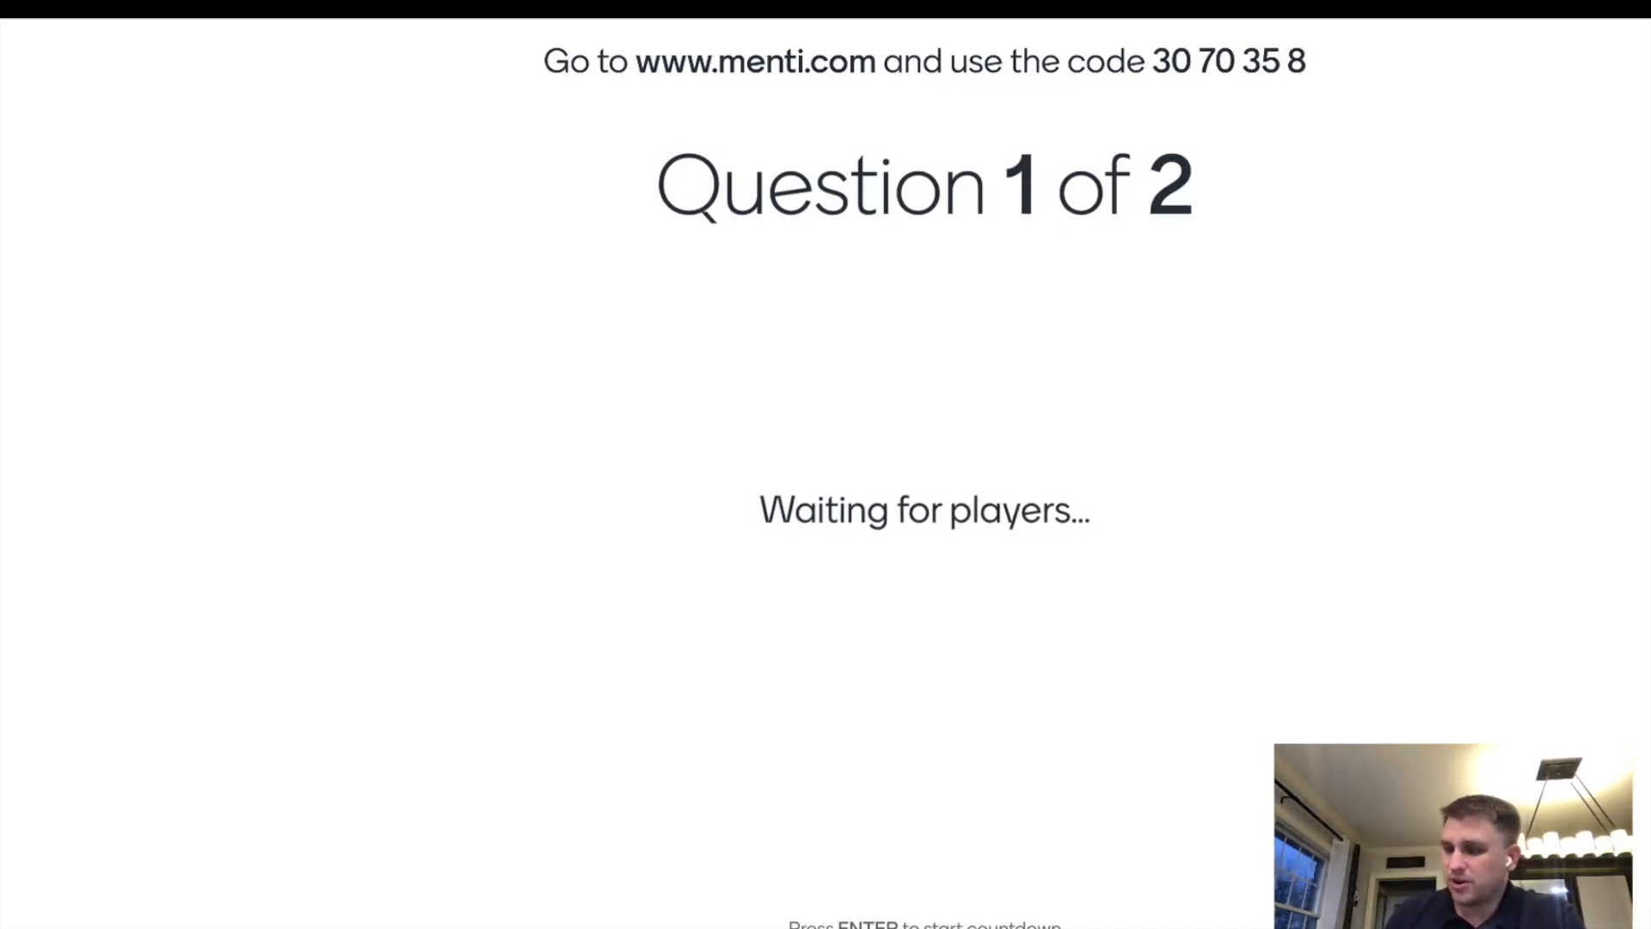
key(Escape)
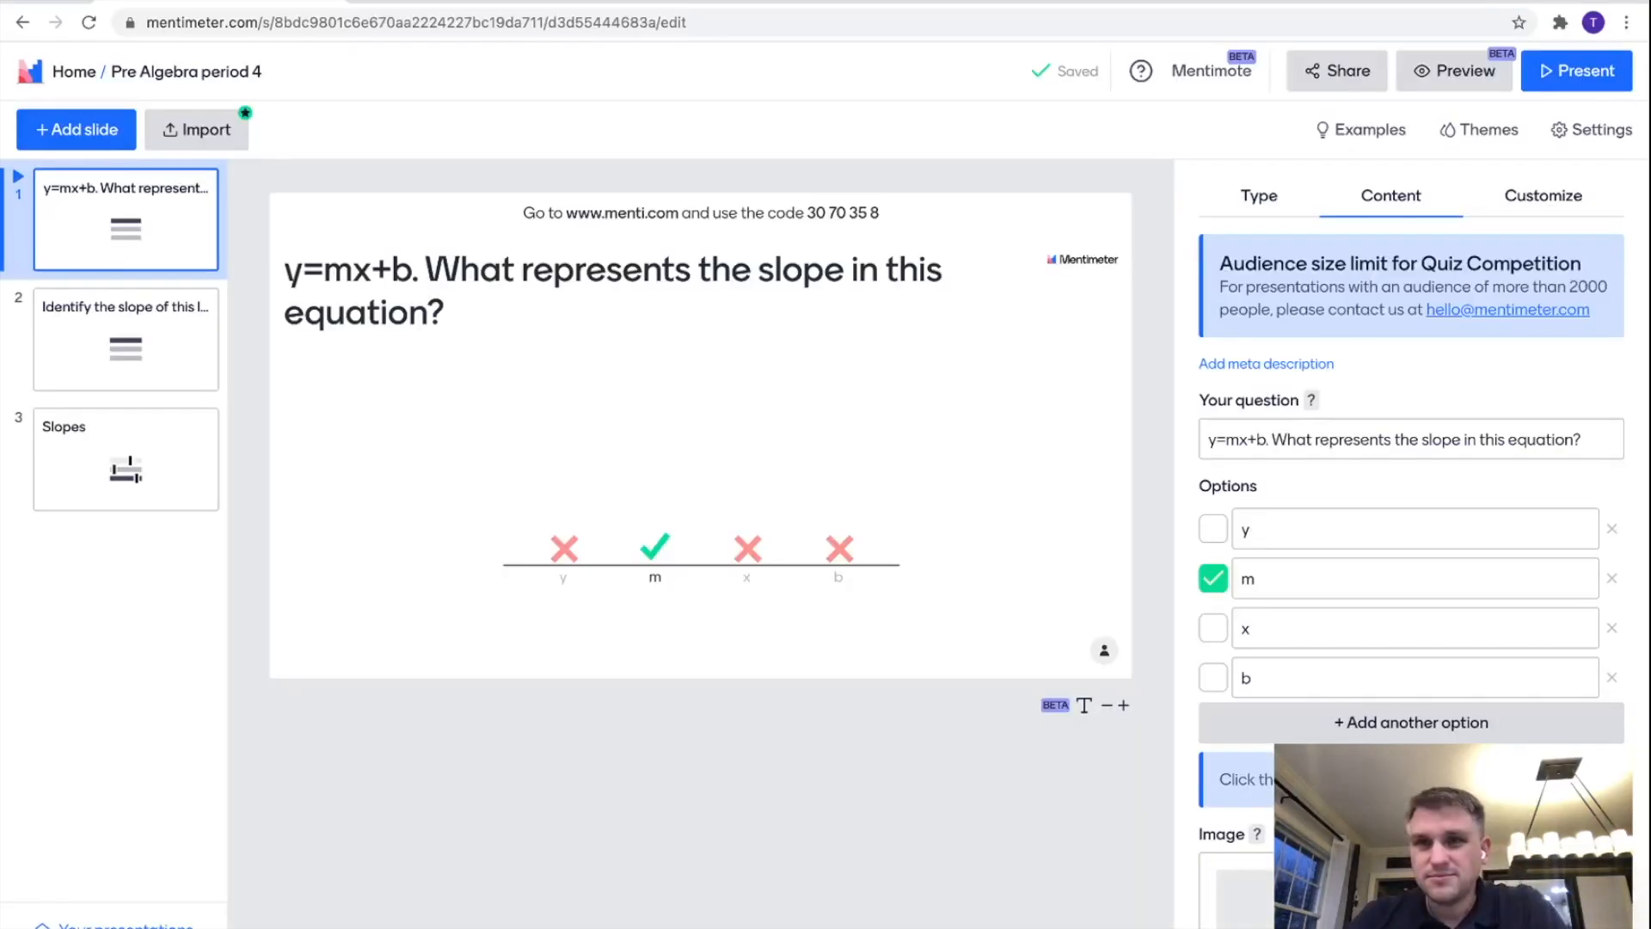